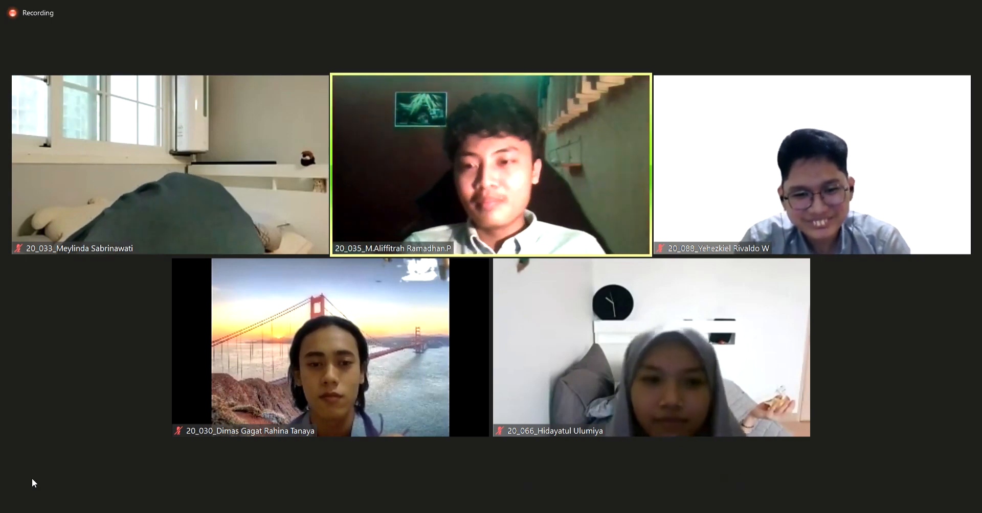
pyautogui.click(31, 491)
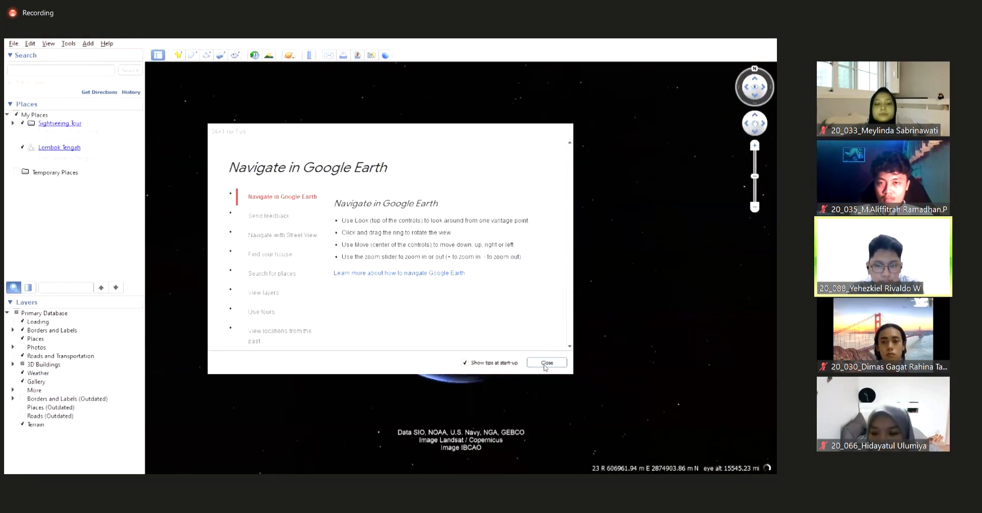
# Dismiss the start-up tips and fly to the suggested search location "Kabupaten Badung, Bali, Indonesia".
pyautogui.click(545, 362)
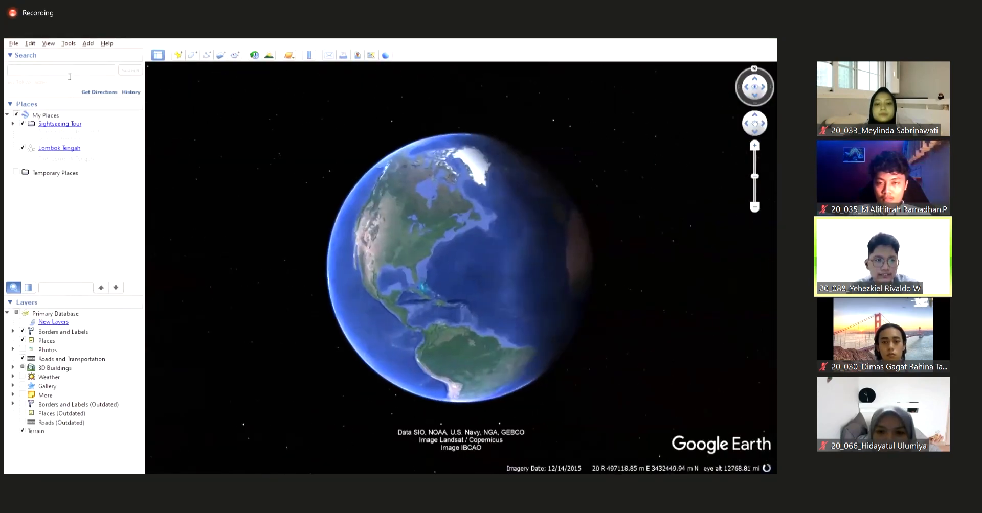
pyautogui.click(51, 73)
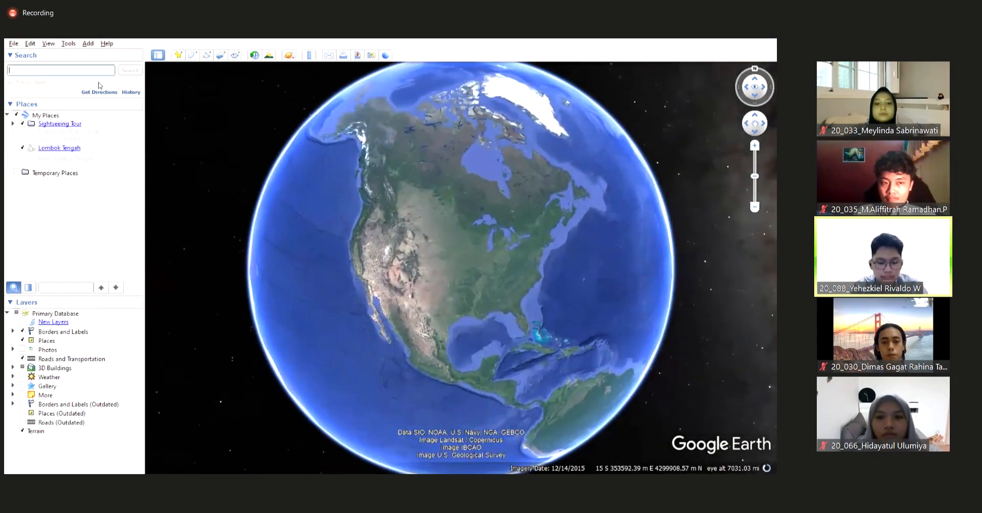
pyautogui.write('kabupaten badung')
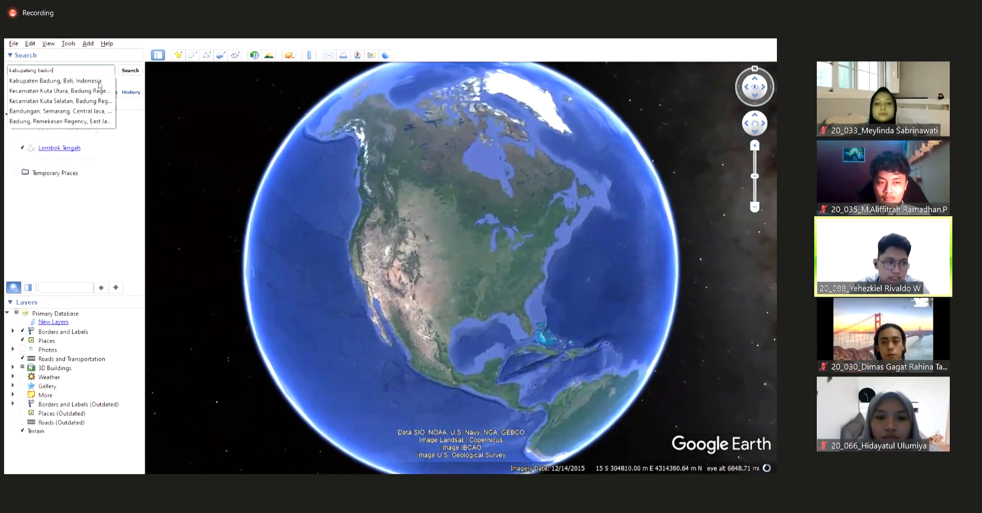
pyautogui.click(89, 82)
pyautogui.click(90, 82)
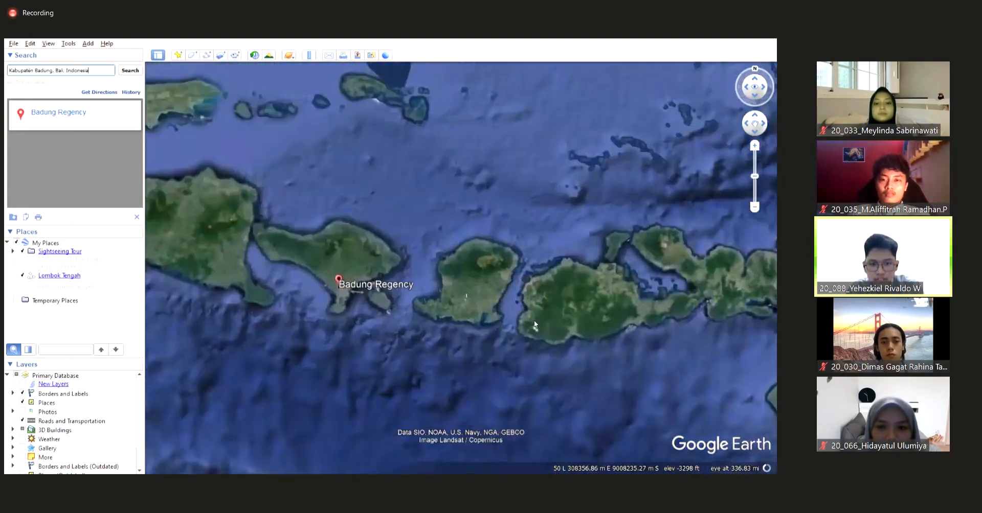
# Start a new path in the area around the Badung Regency marker and name it "Kab. Badung".
pyautogui.scroll(3, 464, 276)
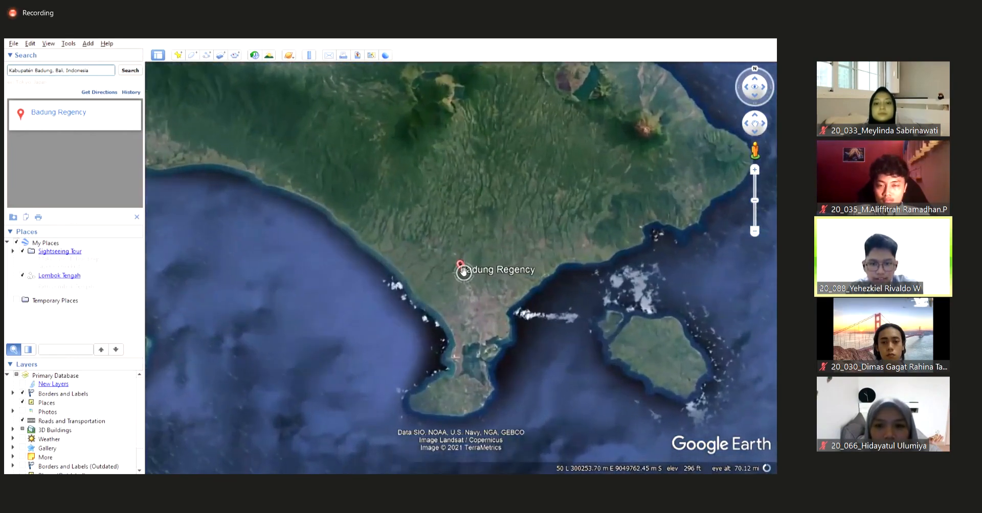
pyautogui.scroll(3, 456, 263)
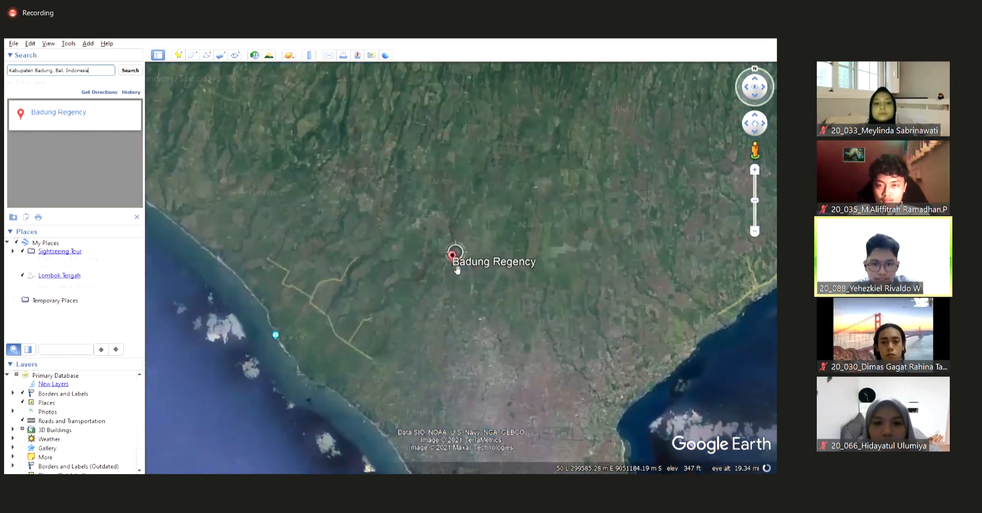
pyautogui.scroll(3, 468, 282)
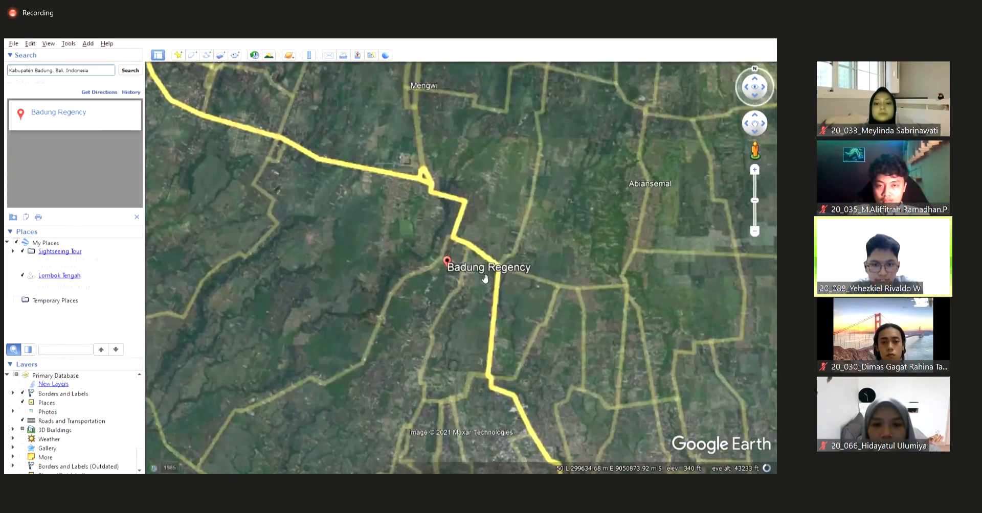
pyautogui.scroll(2, 487, 261)
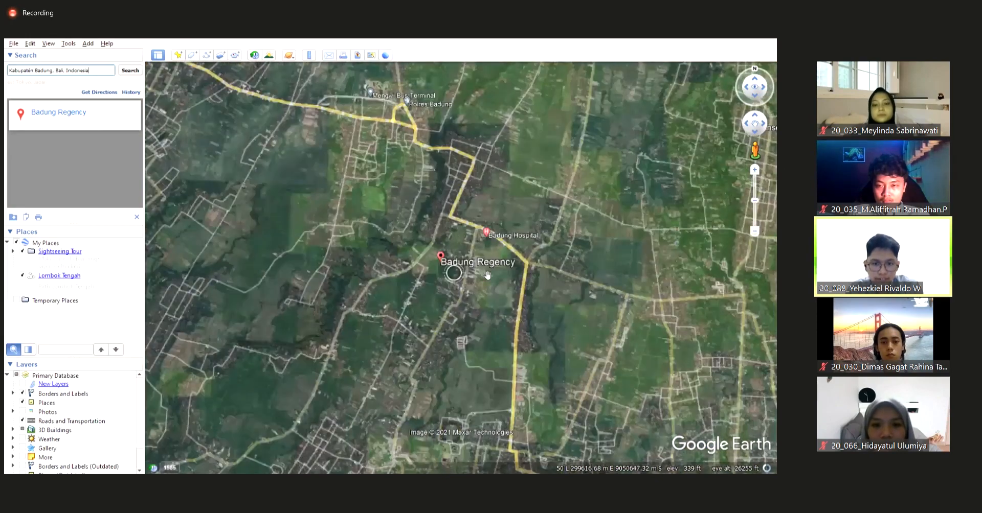
pyautogui.scroll(3, 475, 292)
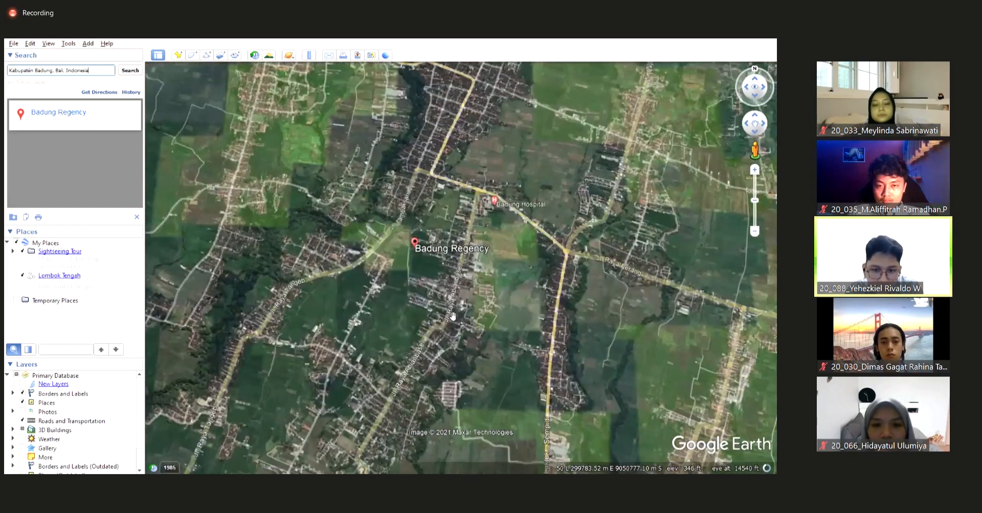
pyautogui.scroll(1, 460, 288)
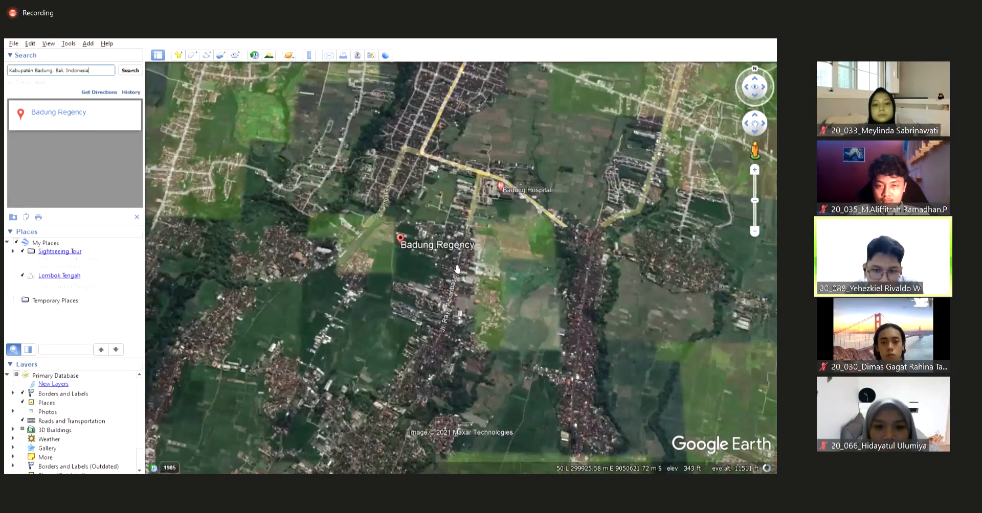
pyautogui.scroll(1, 457, 269)
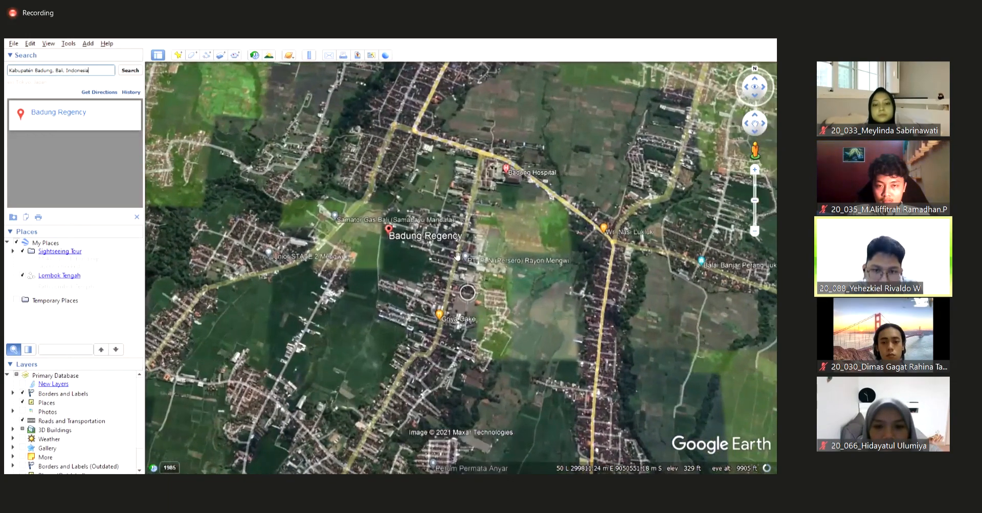
pyautogui.scroll(2, 457, 266)
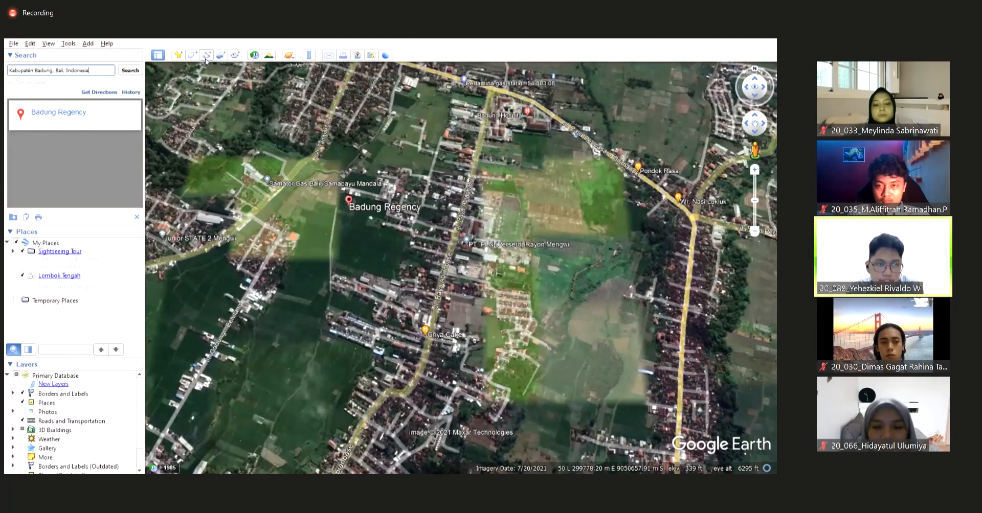
pyautogui.click(205, 55)
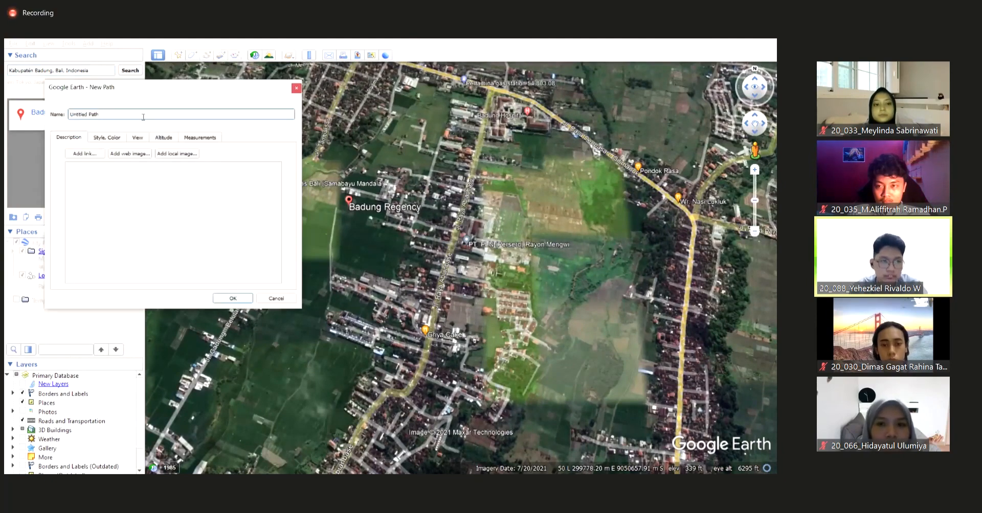
pyautogui.write('Kab. Badung')
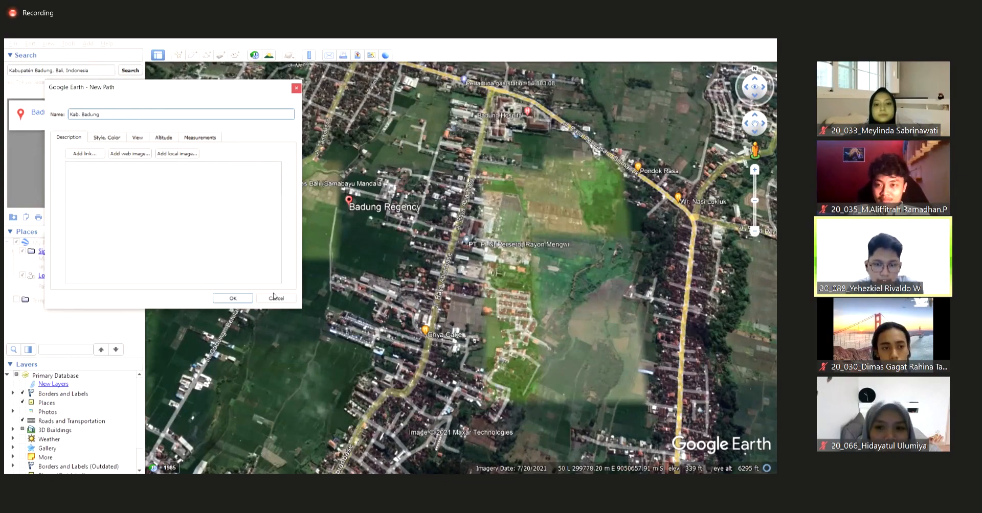
pyautogui.press('Tab')
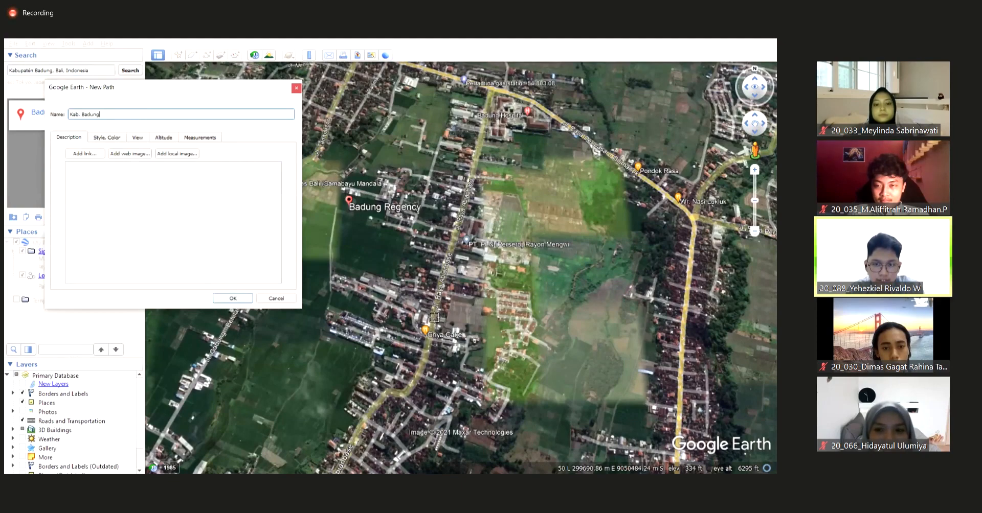
# Trace the path along the main road from Griya Cake past the Pertamina gas station to just beyond the bend north of Pasar Desa Adat Kapal and accept it.
pyautogui.click(436, 307)
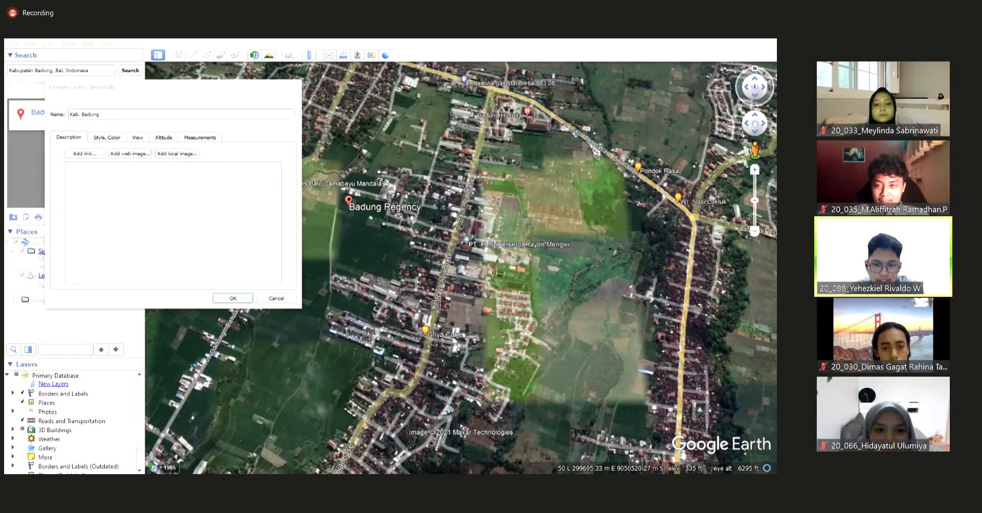
pyautogui.scroll(-3, 502, 195)
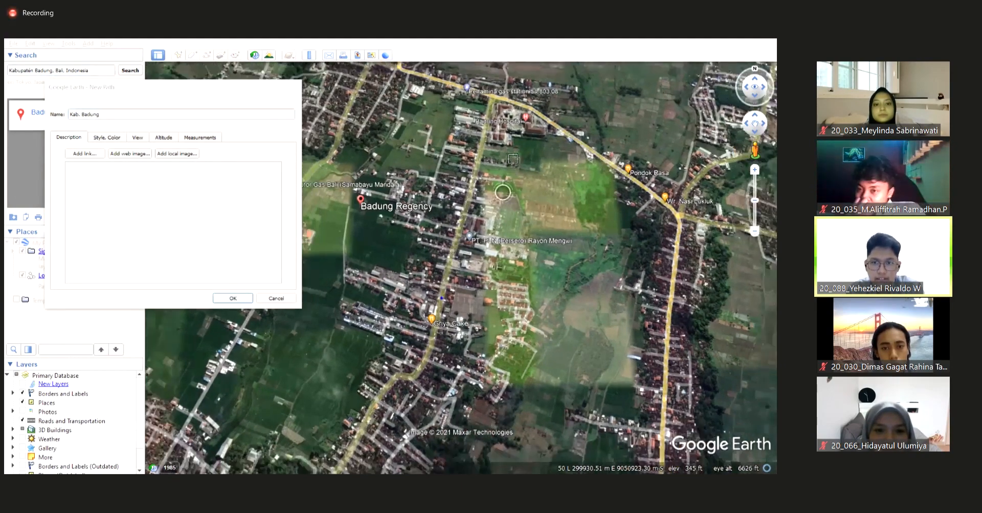
pyautogui.scroll(-4, 497, 124)
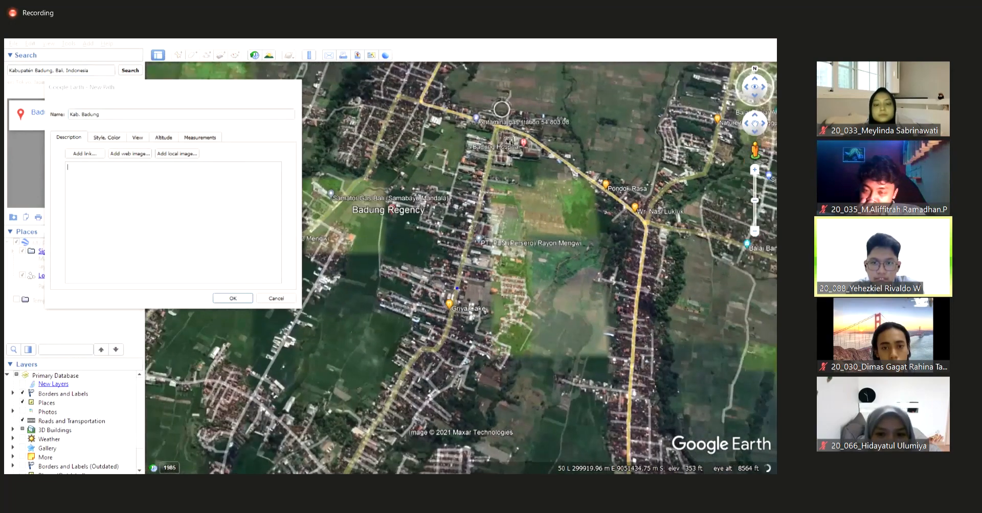
pyautogui.scroll(-4, 434, 117)
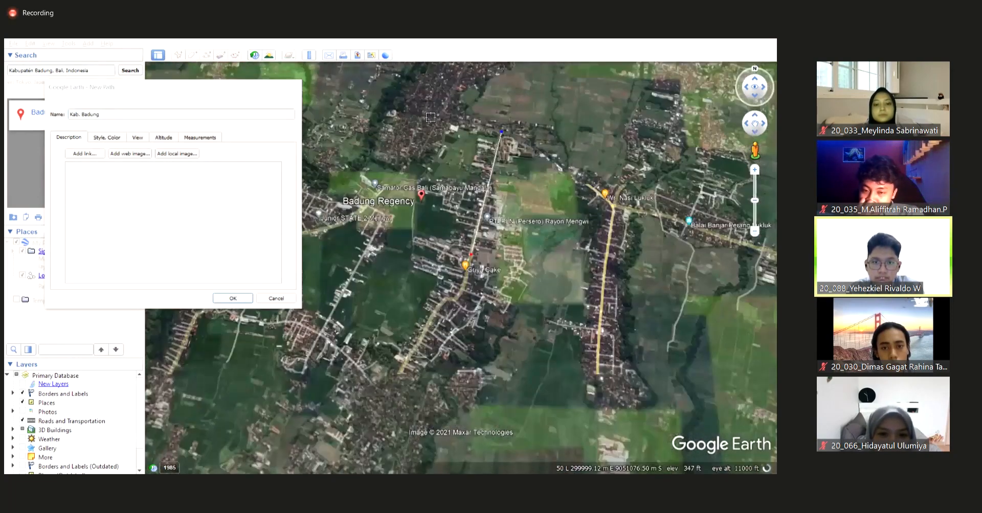
pyautogui.scroll(4, 476, 164)
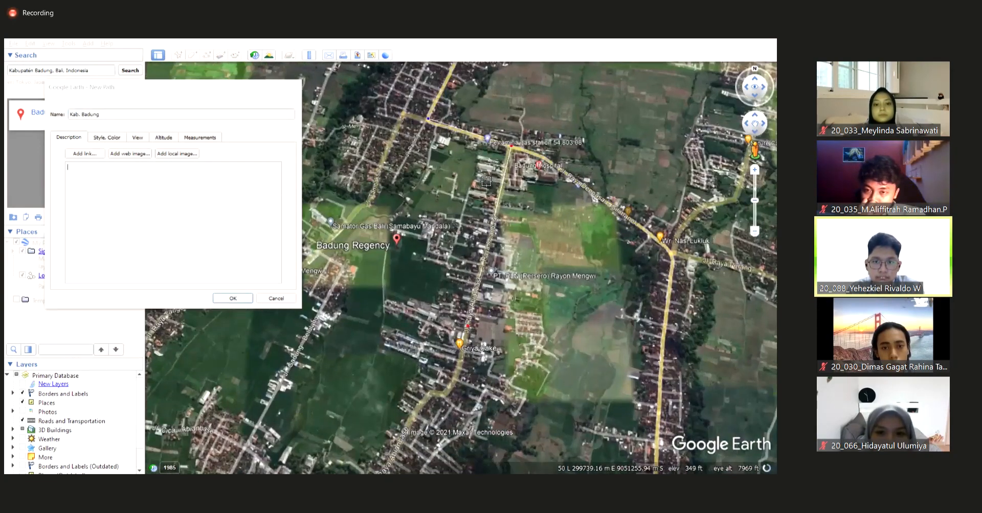
pyautogui.scroll(-3, 492, 109)
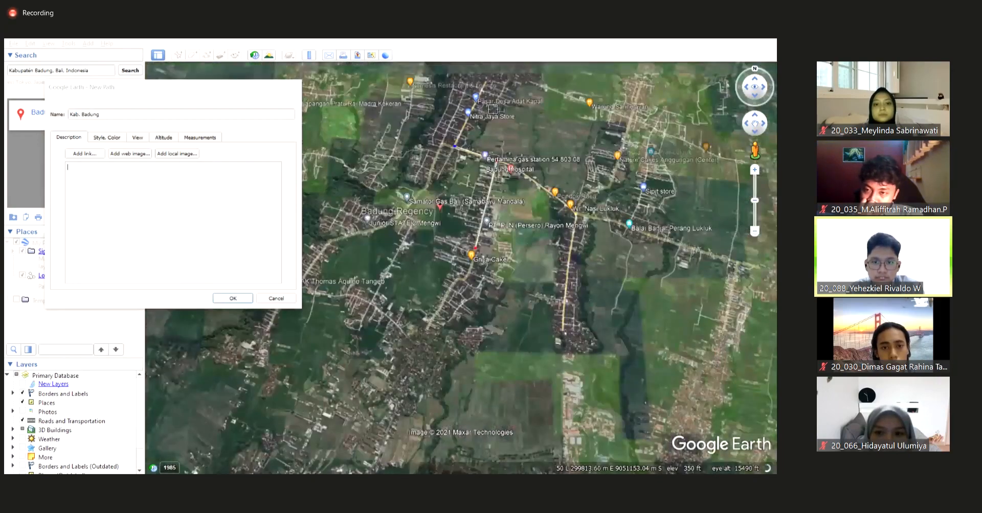
pyautogui.scroll(-2, 490, 109)
pyautogui.scroll(3, 489, 108)
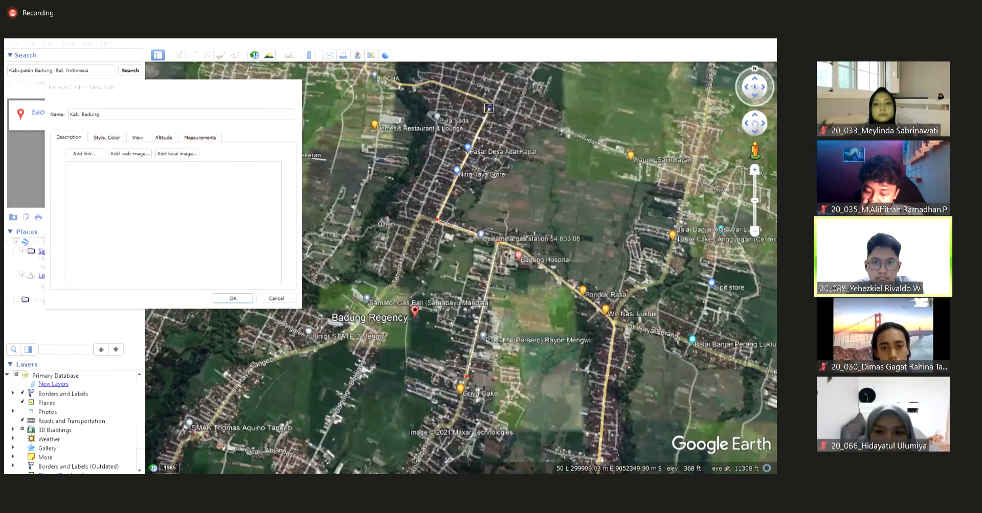
pyautogui.scroll(-1, 489, 108)
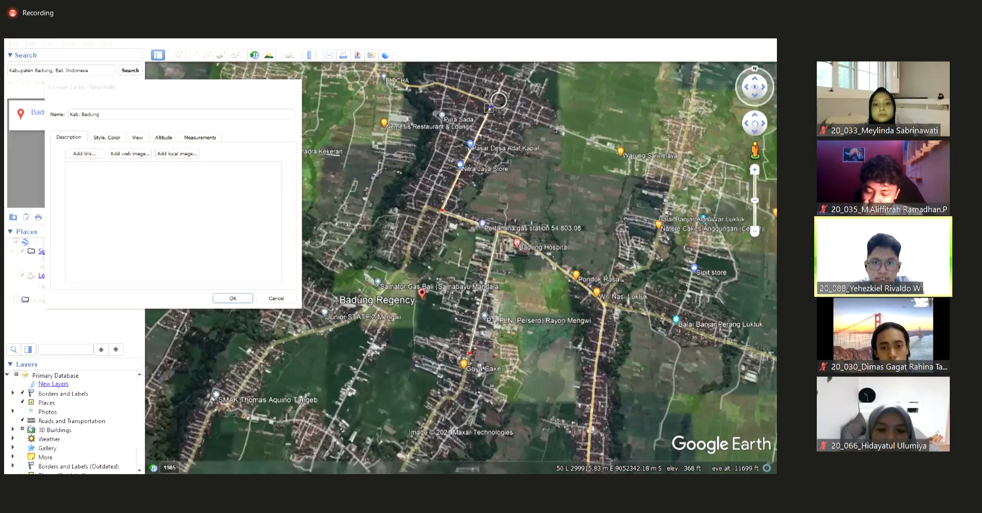
pyautogui.scroll(2, 489, 108)
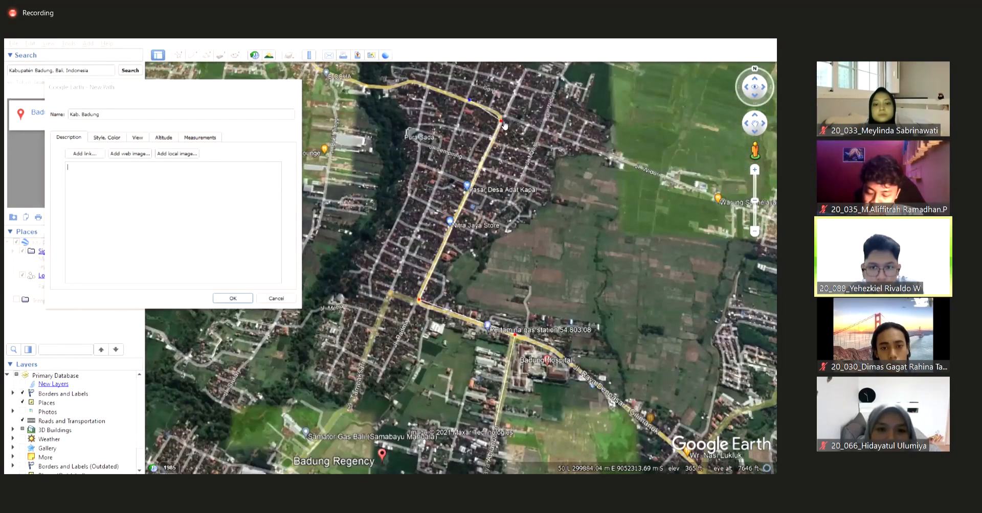
pyautogui.moveTo(502, 122); pyautogui.dragTo(502, 120)
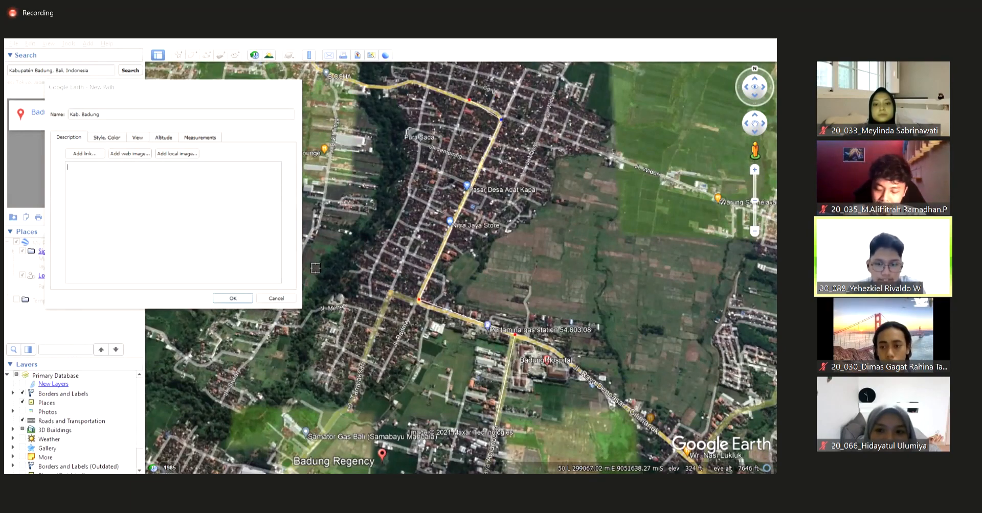
pyautogui.click(232, 299)
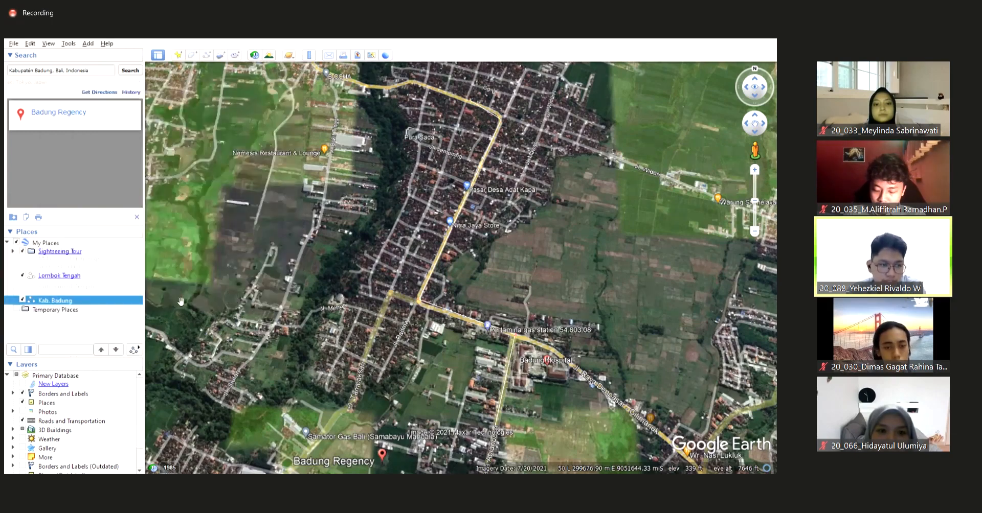
# Save the Kab. Badung path as a KMZ file named "Kab. Badung" in the GEOMETRI JALAN RAYA folder, replacing the existing file.
pyautogui.rightClick(80, 302)
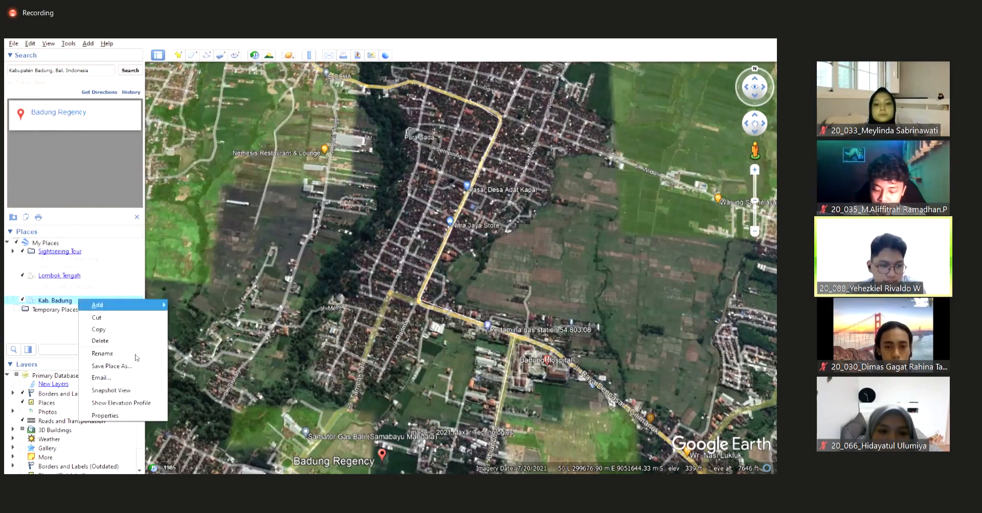
pyautogui.click(110, 366)
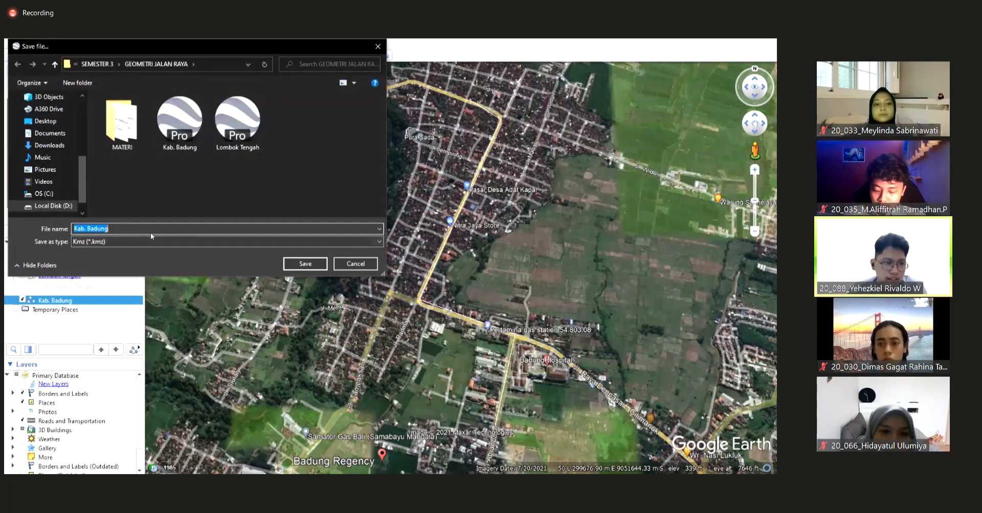
pyautogui.click(162, 229)
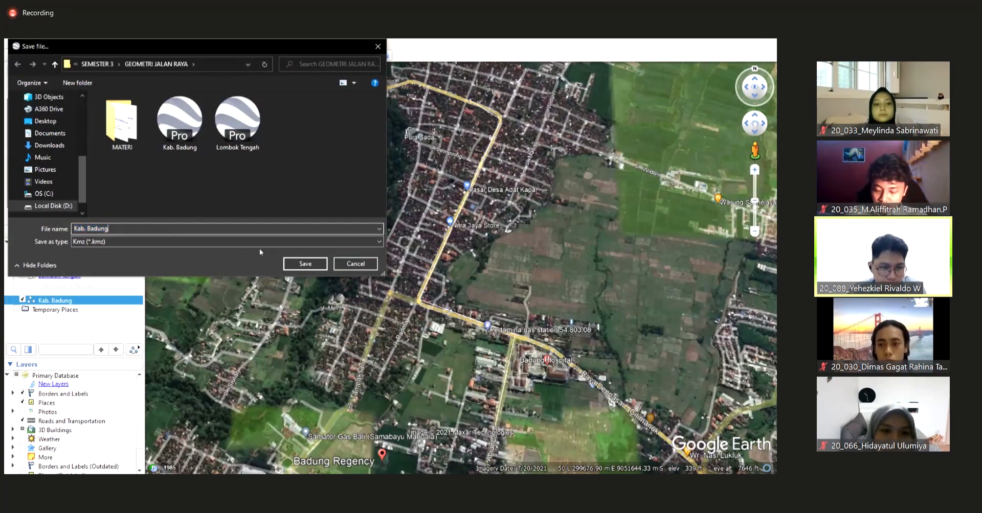
pyautogui.click(305, 264)
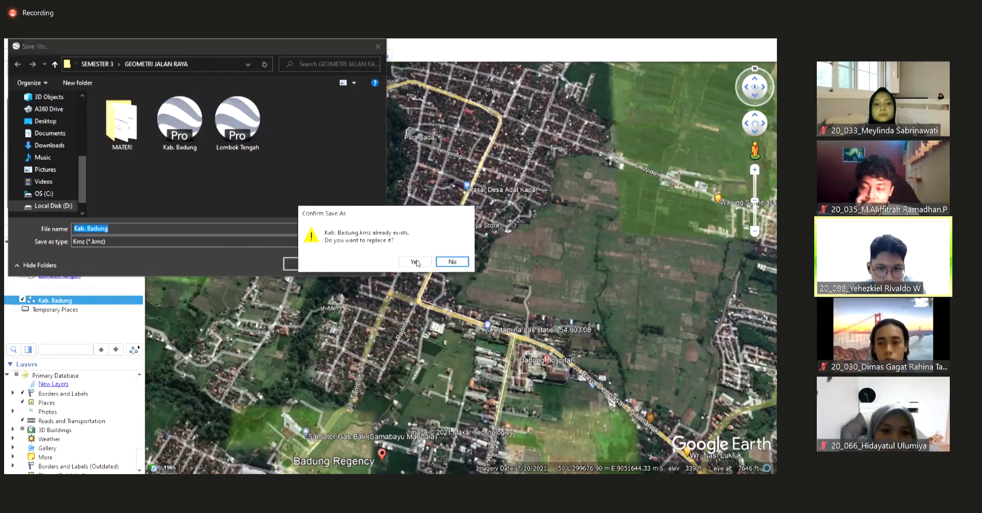
pyautogui.click(409, 261)
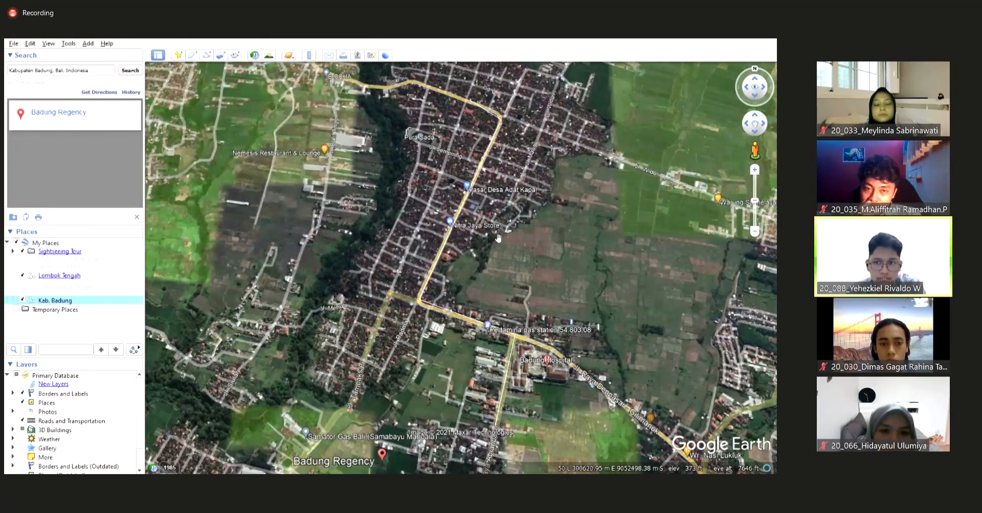
# Close Google Earth Pro and return to the desktop.
pyautogui.press('super')
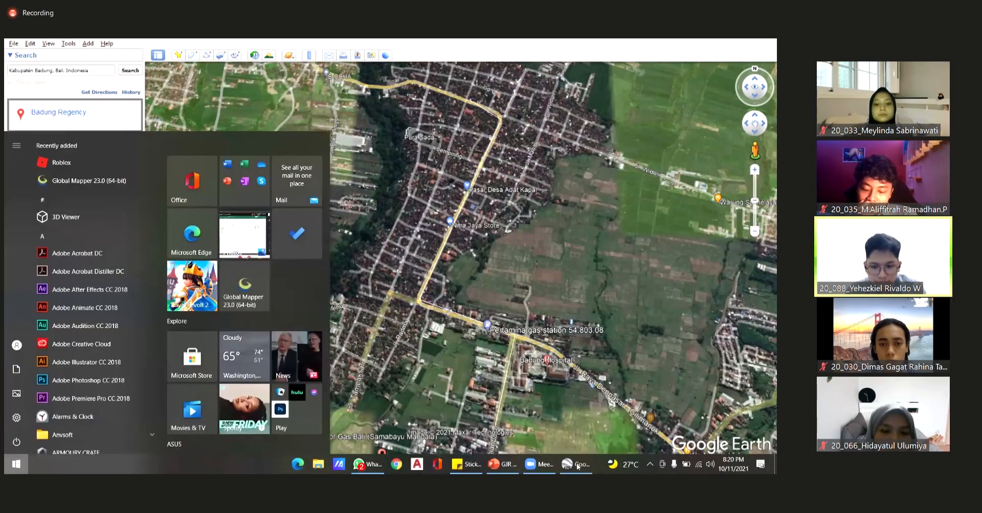
pyautogui.click(575, 464)
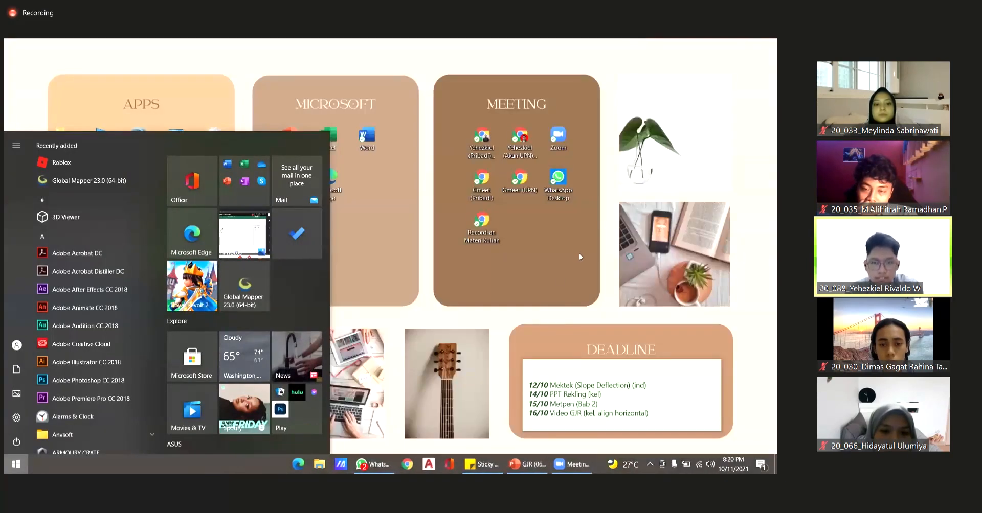
pyautogui.click(429, 270)
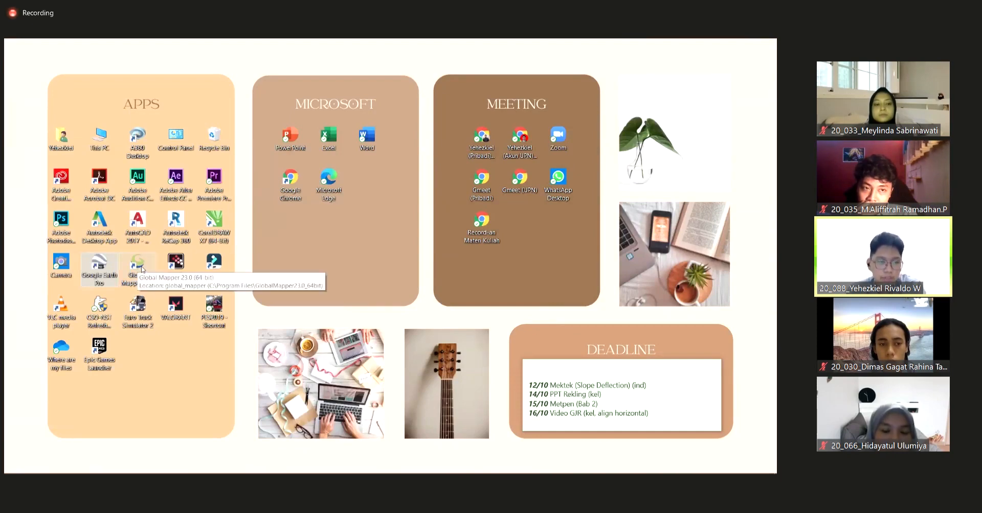
# Switch to Global Mapper and open the Kab. Badung KMZ file from the GEOMETRI JALAN RAYA folder.
pyautogui.click(144, 270)
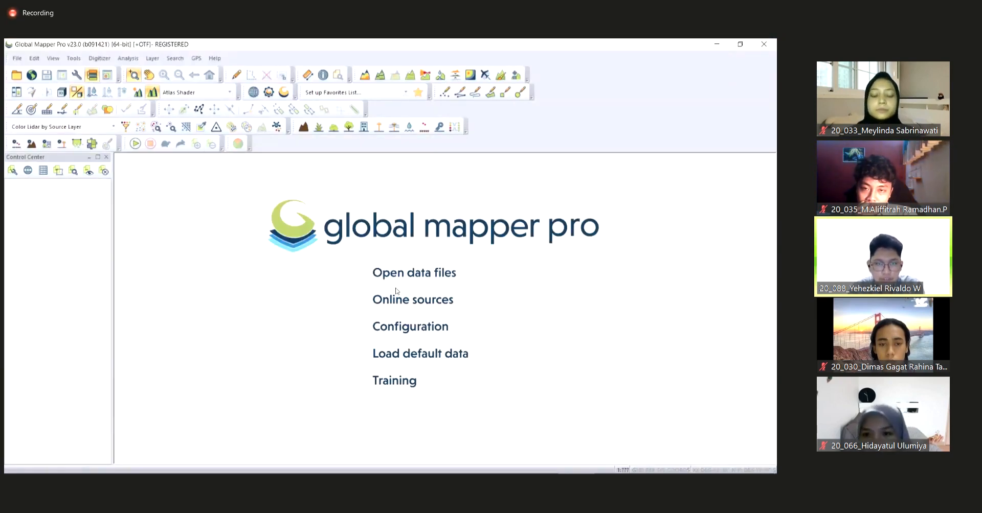
pyautogui.click(415, 272)
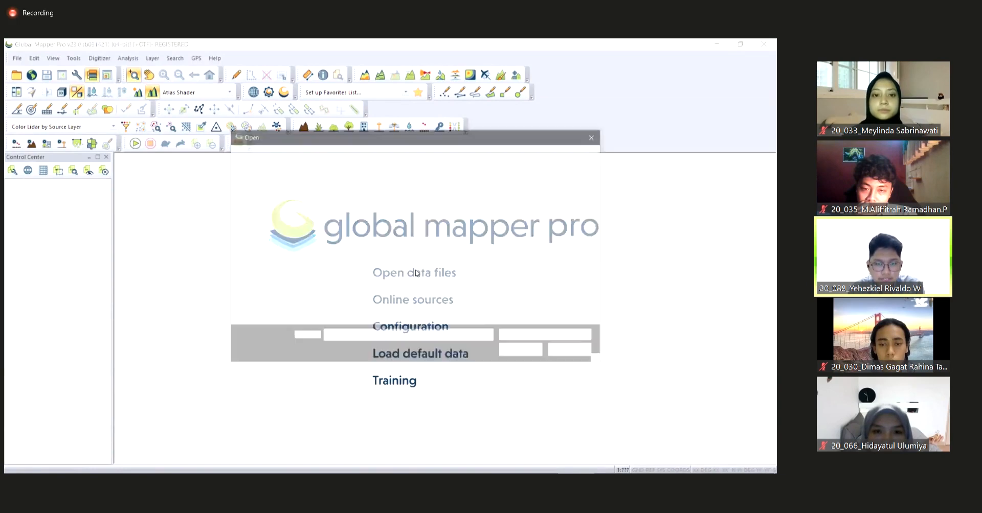
pyautogui.click(353, 286)
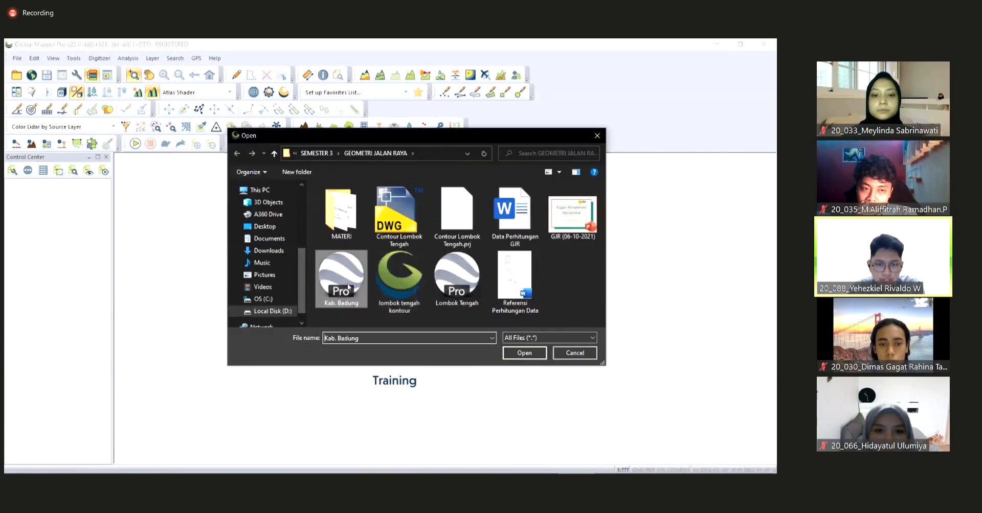
pyautogui.click(525, 353)
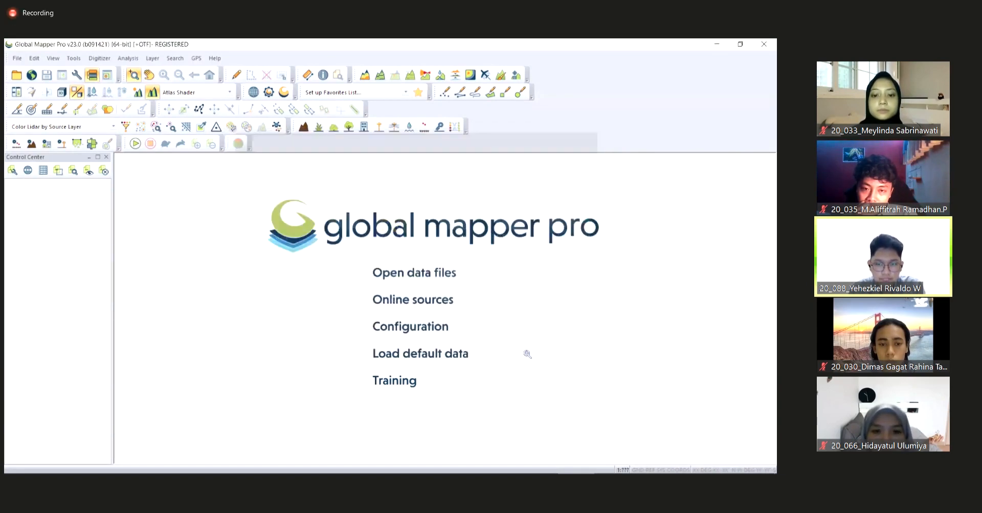
pyautogui.scroll(-1, 508, 322)
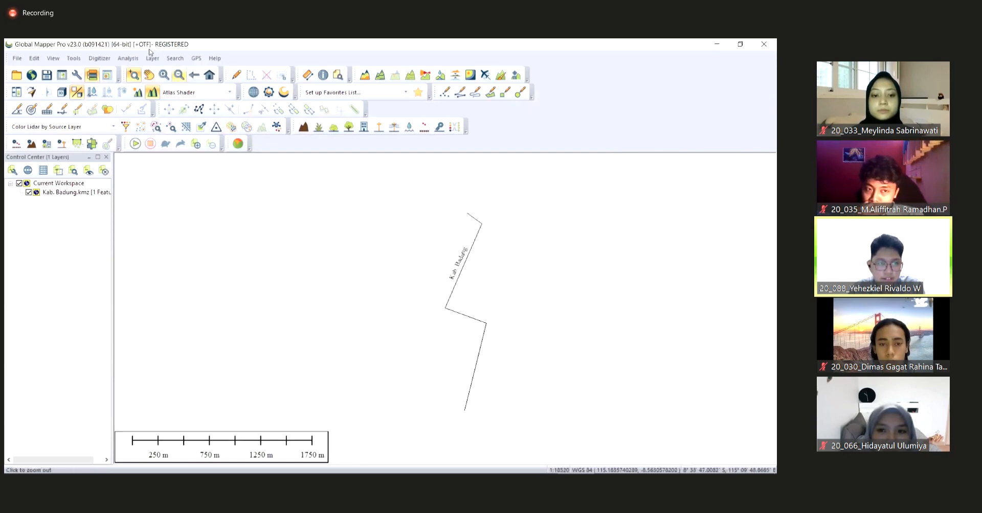
# Set the map projection to UTM, zone -50 (114°E - 120°E - Southern Hemisphere), with the WGS84 datum and planar units in meters.
pyautogui.click(74, 59)
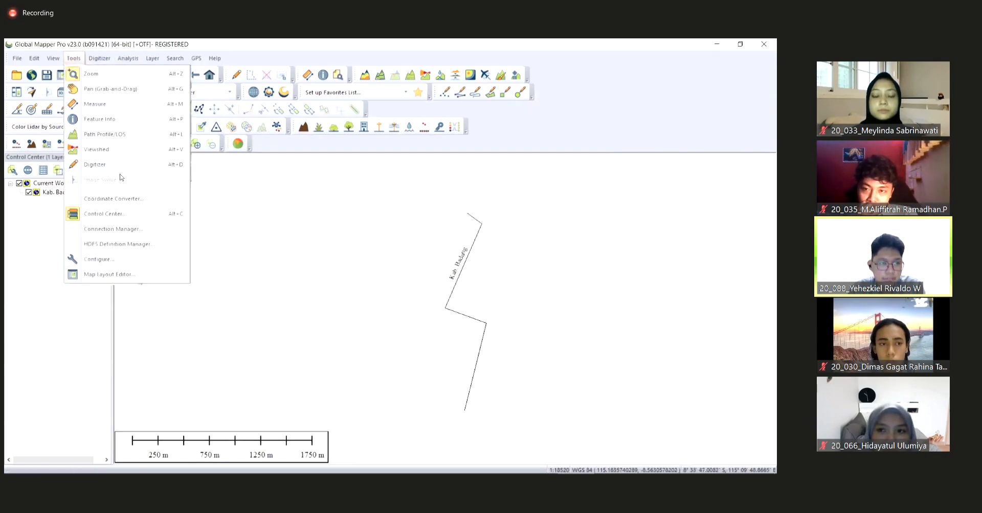
pyautogui.click(115, 259)
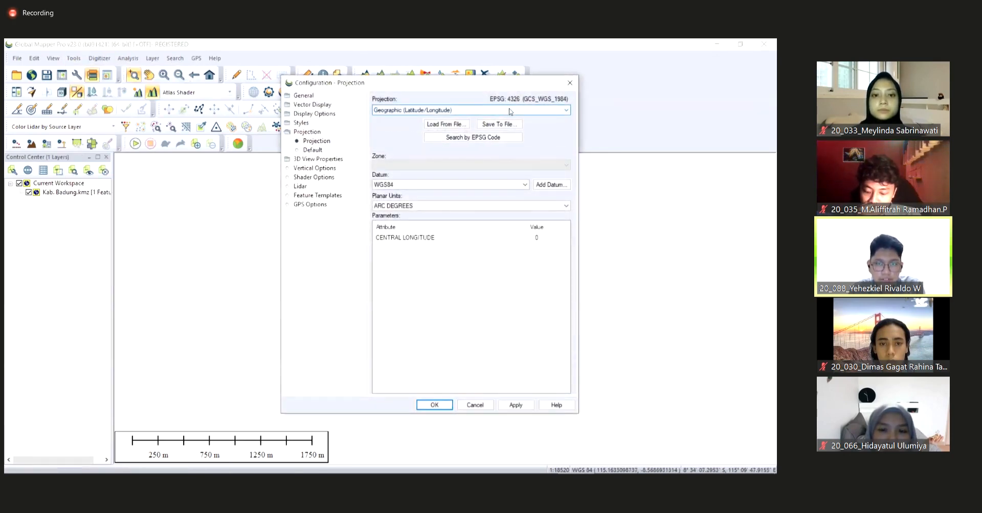
pyautogui.click(510, 112)
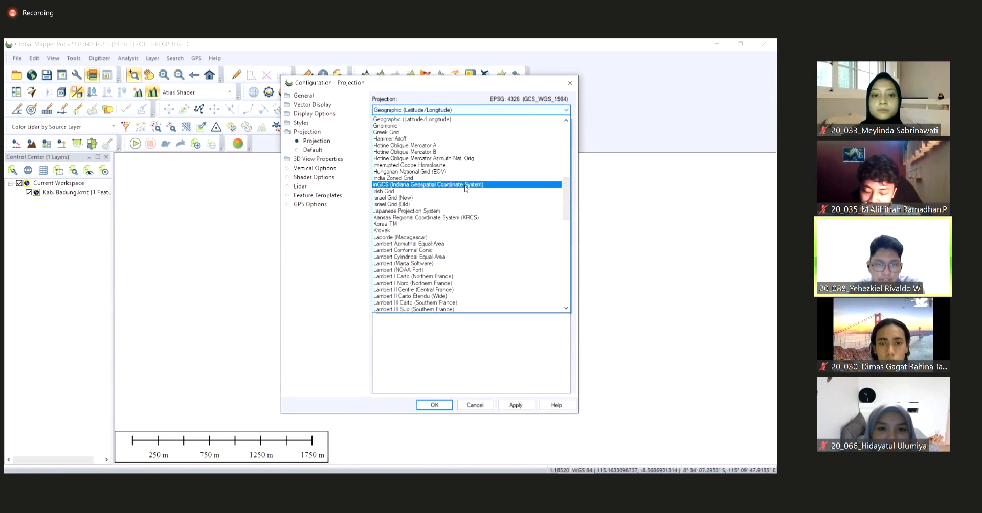
pyautogui.scroll(-6, 416, 266)
pyautogui.scroll(-15, 417, 266)
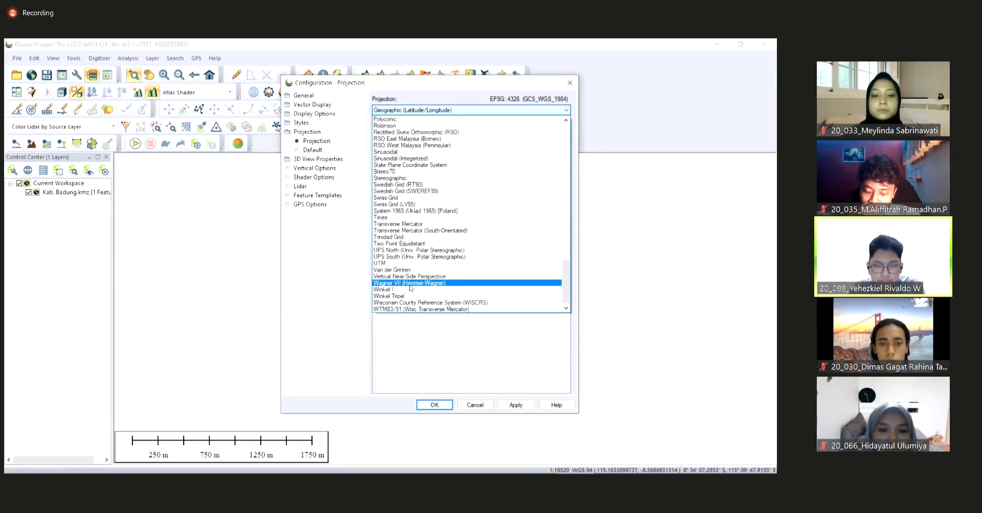
pyautogui.click(404, 281)
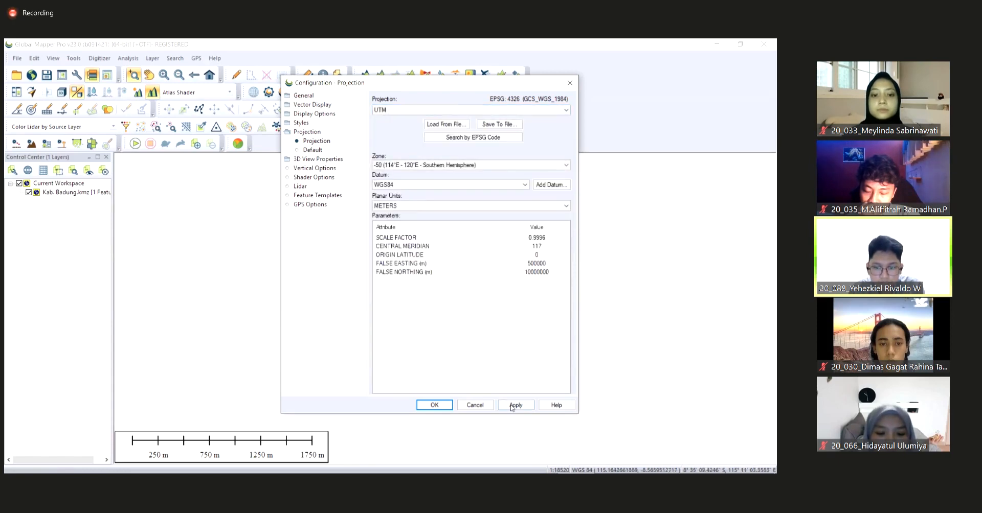
pyautogui.click(434, 406)
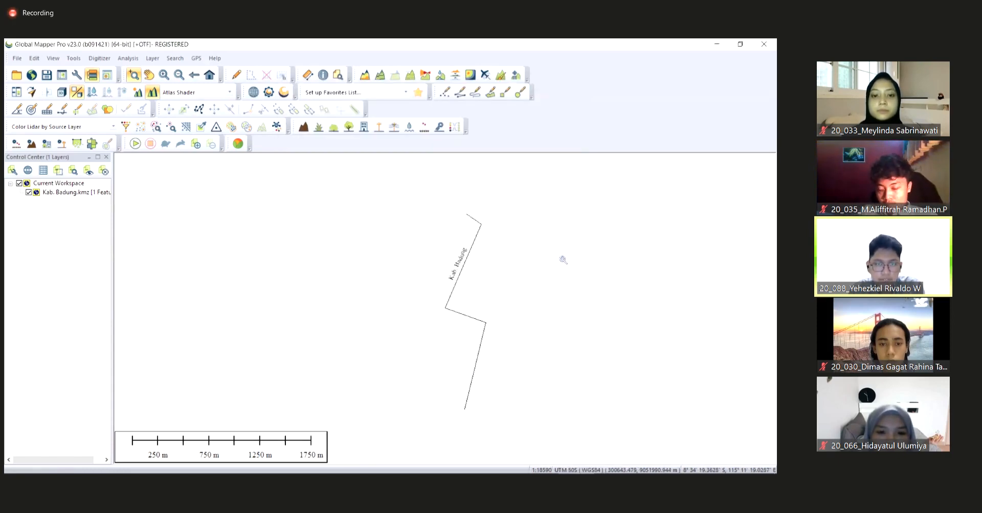
# Load the ASTER GDEM v2 Worldwide Elevation Data online source for the current screen bounds around the Kab. Badung path.
pyautogui.scroll(1, 563, 260)
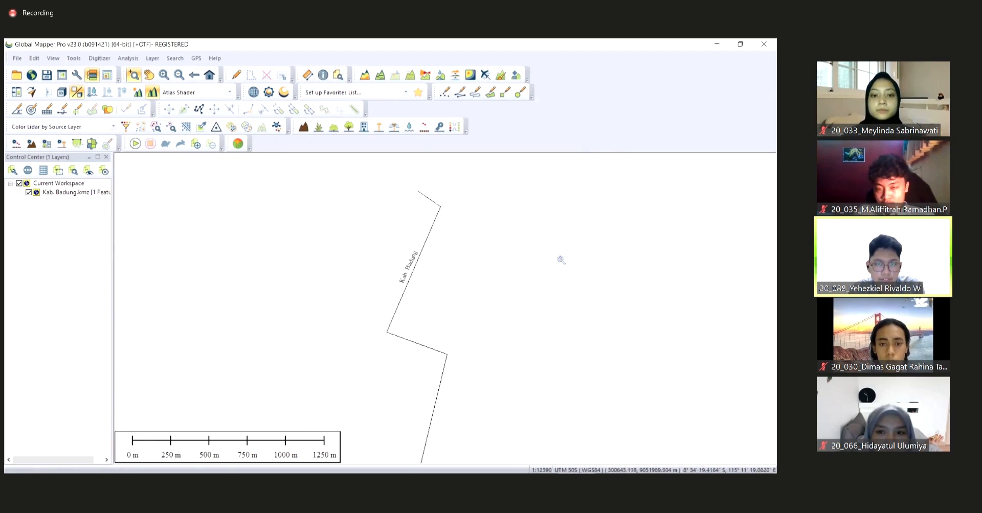
pyautogui.click(32, 76)
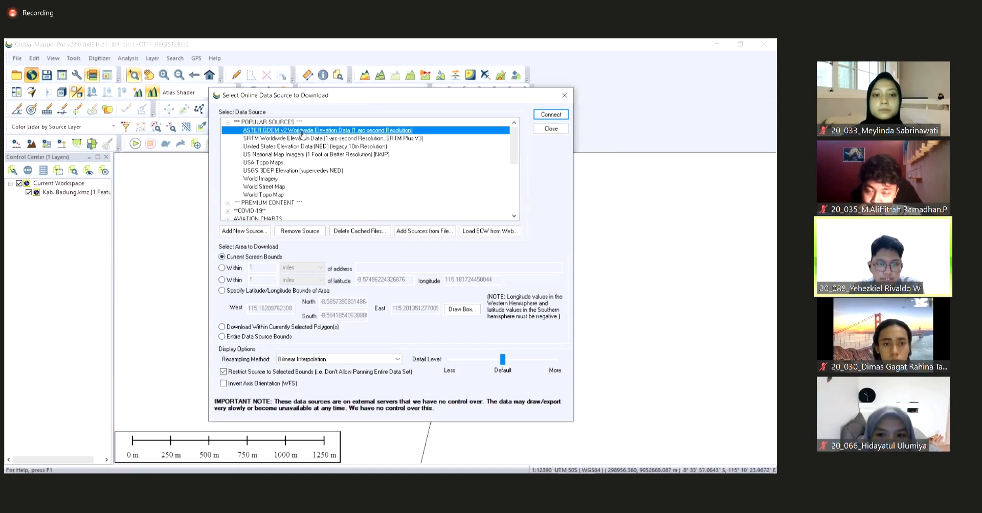
pyautogui.click(557, 116)
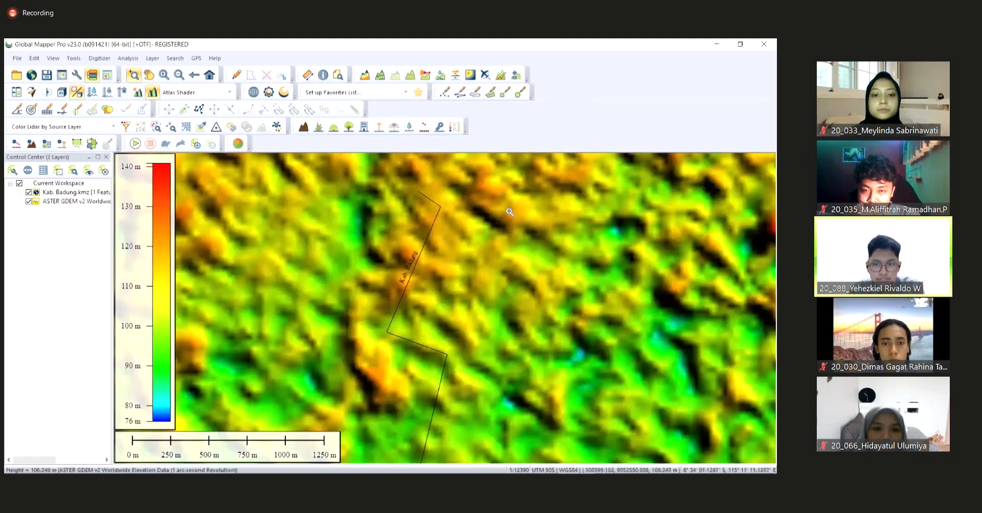
pyautogui.scroll(-2, 509, 211)
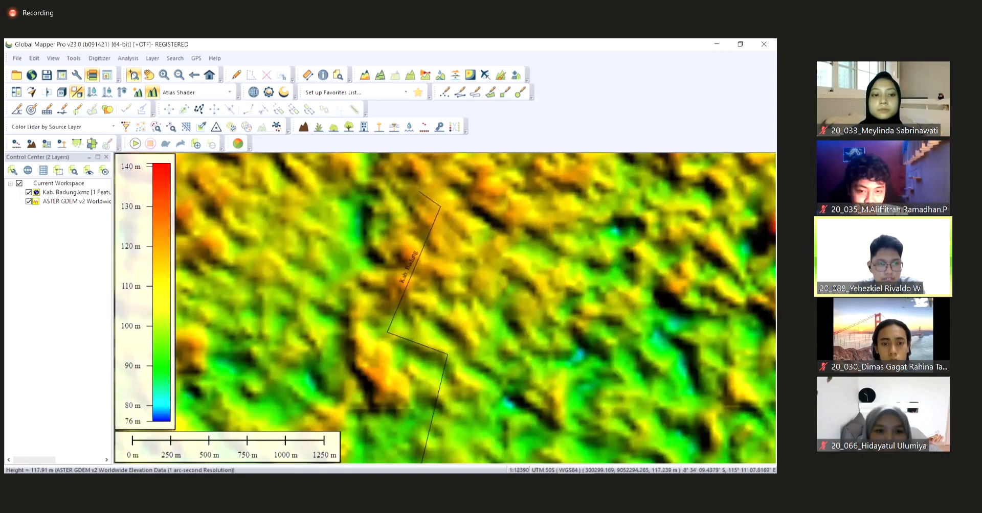
# Generate contours from the terrain grid at a 10-meter interval and check them along the road path.
pyautogui.click(128, 58)
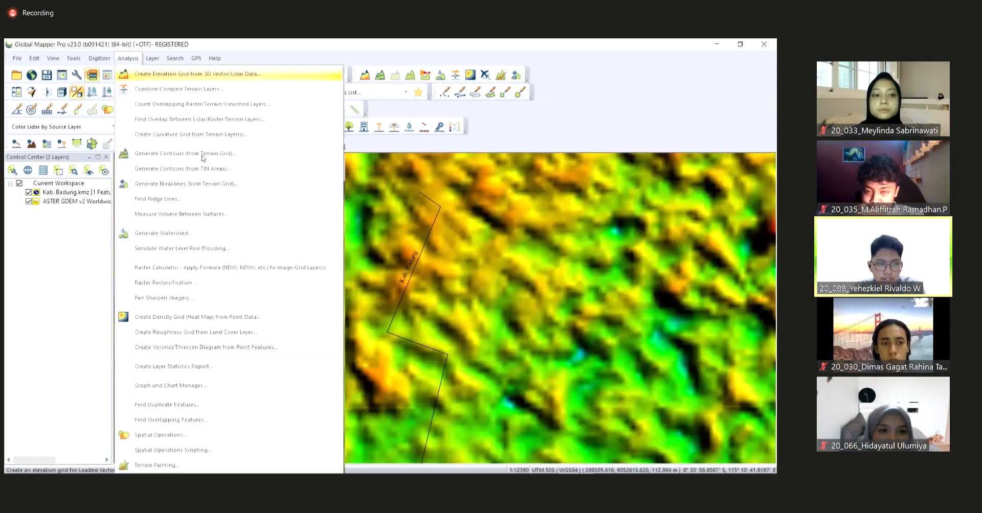
pyautogui.click(226, 159)
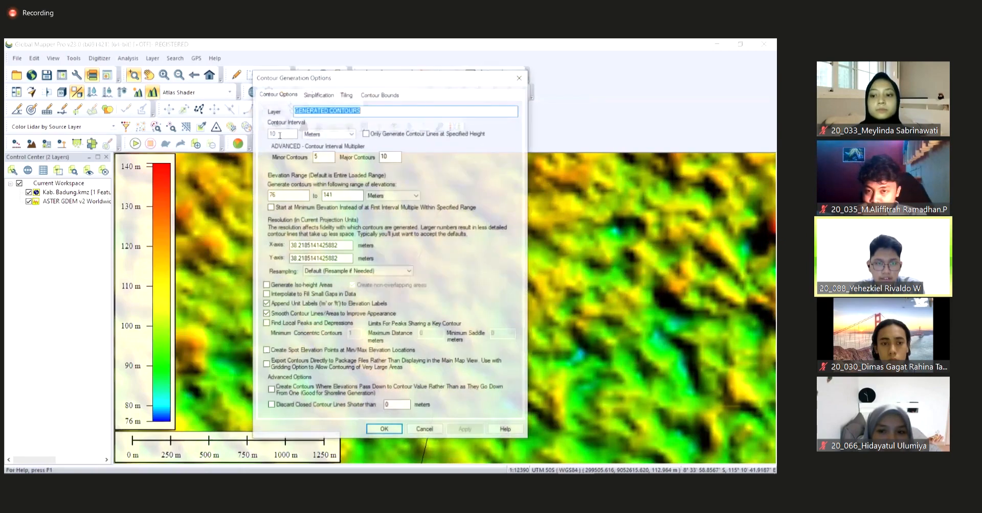
pyautogui.click(280, 134)
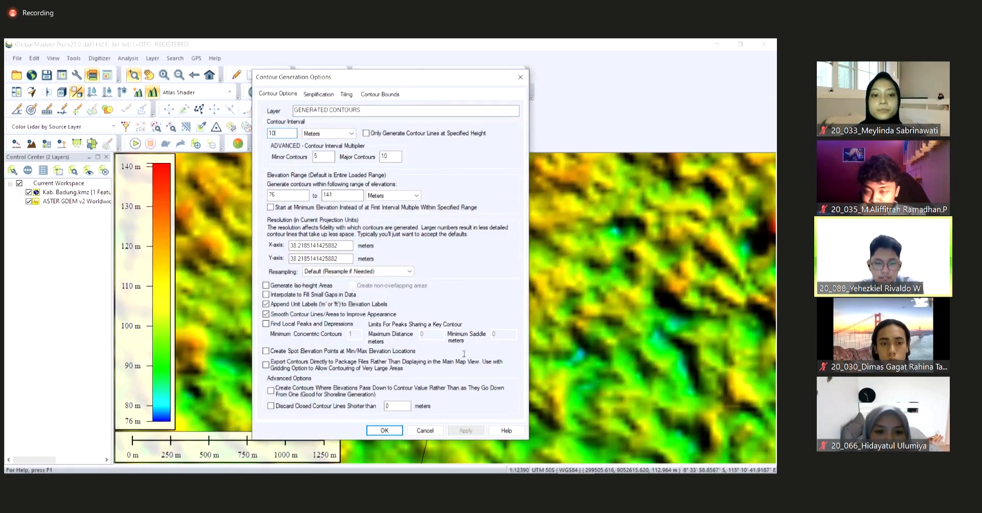
pyautogui.click(383, 431)
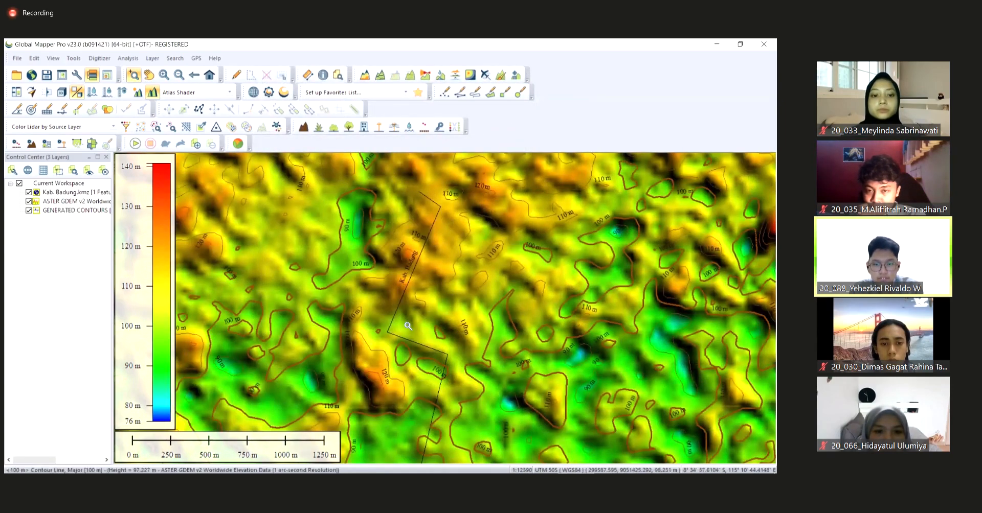
pyautogui.scroll(-2, 408, 325)
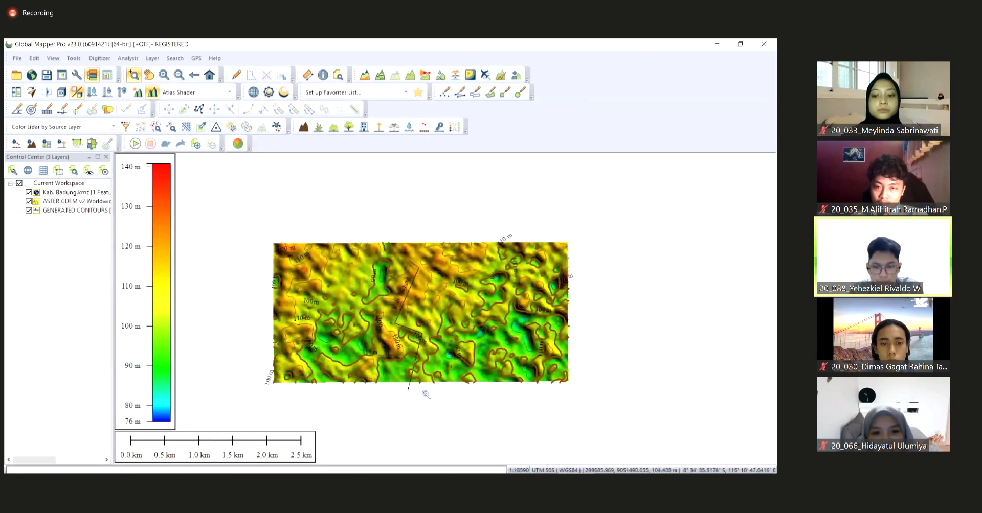
pyautogui.scroll(2, 425, 394)
pyautogui.scroll(1, 409, 392)
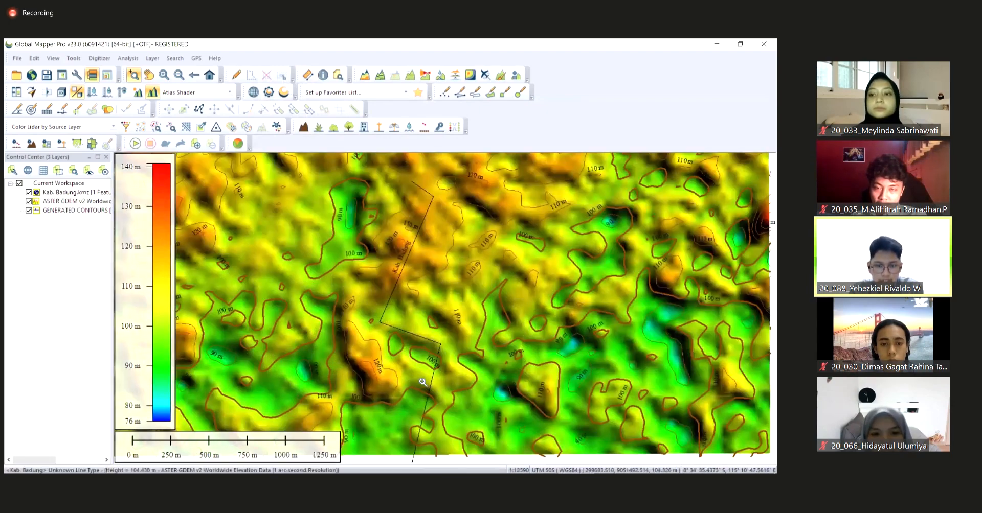
pyautogui.scroll(-1, 433, 339)
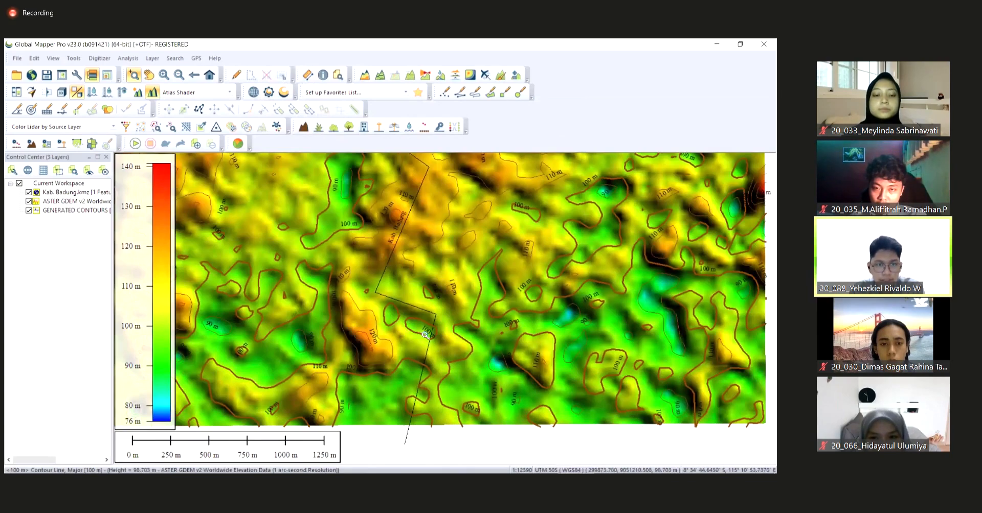
# Export the loaded data in DWG vector format as "Contour Kab. Badung" in the GEOMETRI JALAN RAYA folder, using the default export options.
pyautogui.click(19, 61)
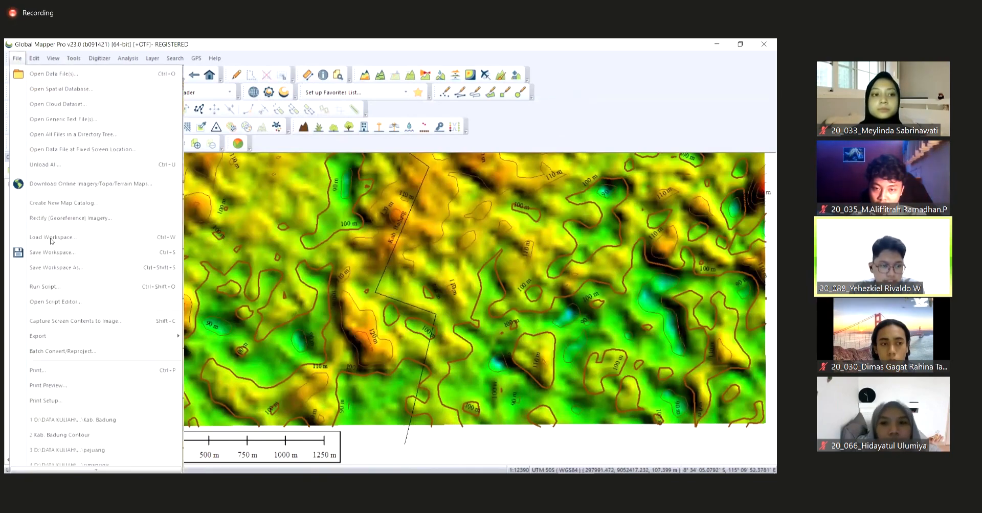
pyautogui.moveTo(104, 337)
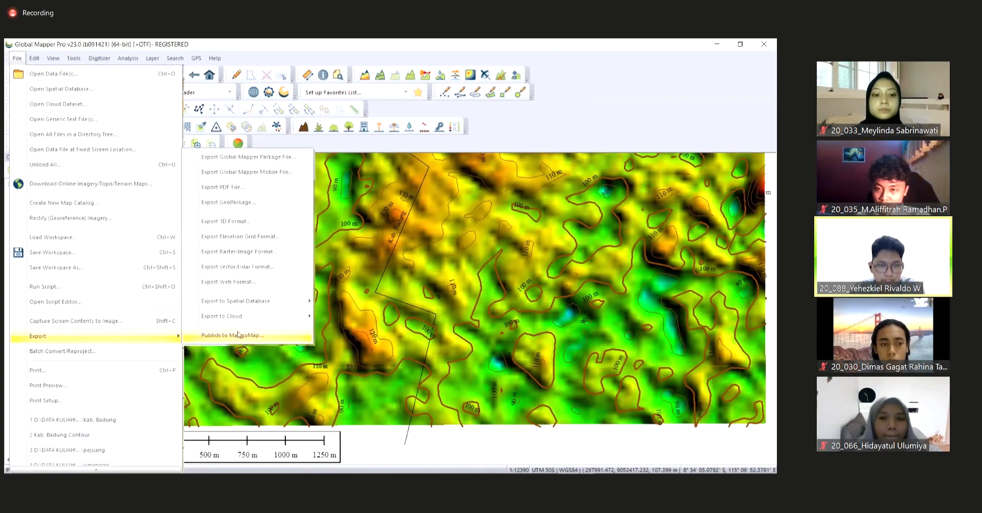
pyautogui.click(257, 267)
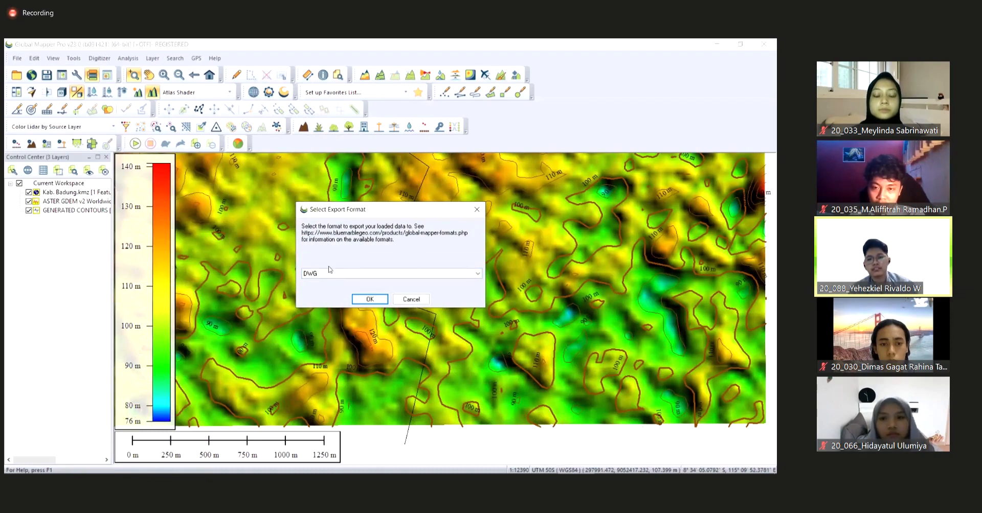
pyautogui.click(369, 299)
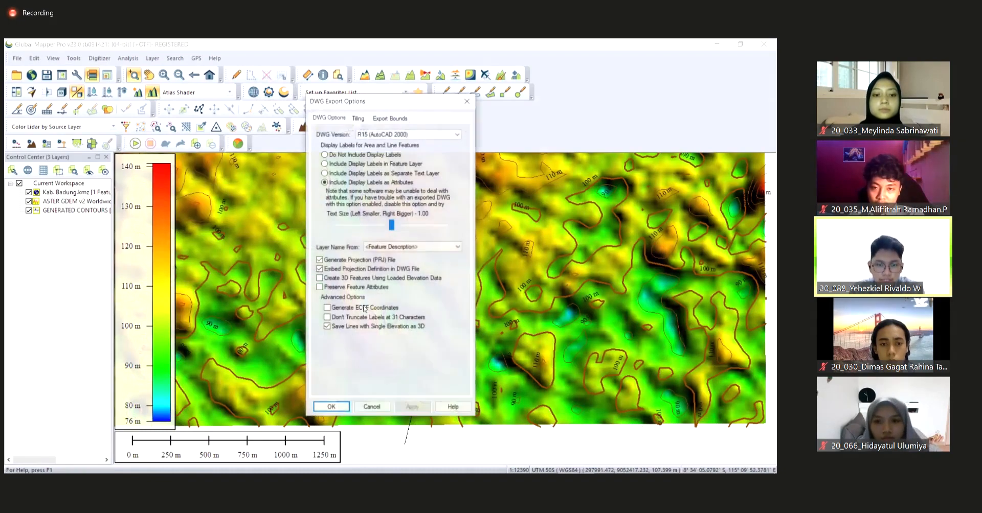
pyautogui.click(330, 408)
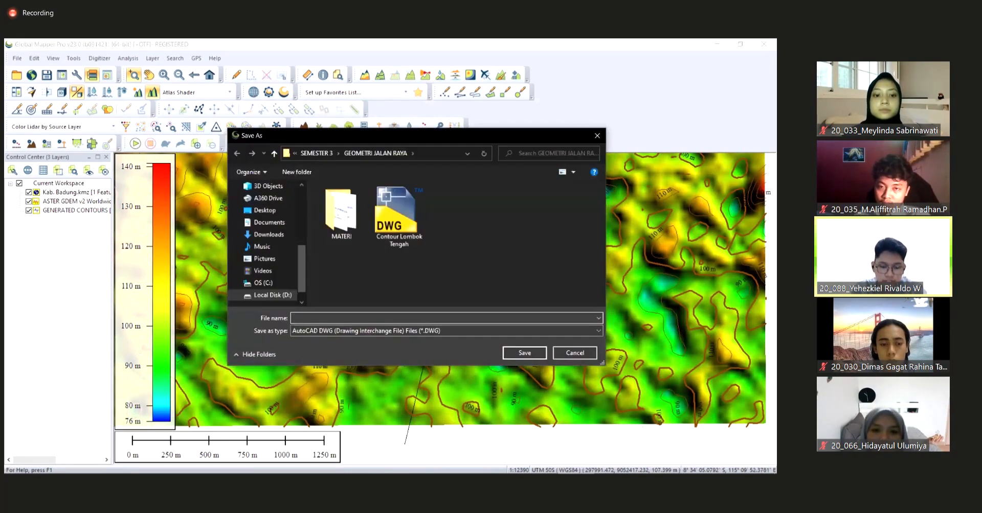
pyautogui.write('Con')
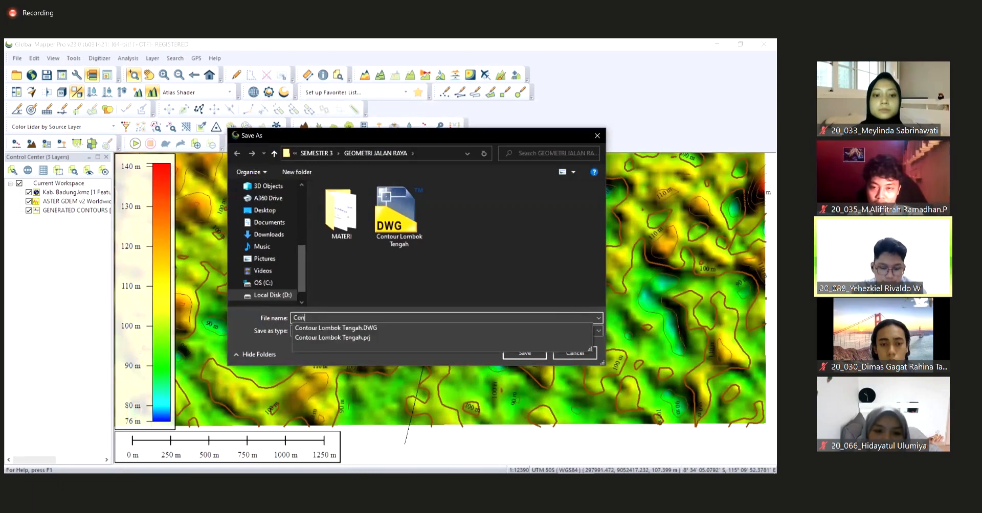
pyautogui.write('tour Kab. Badung')
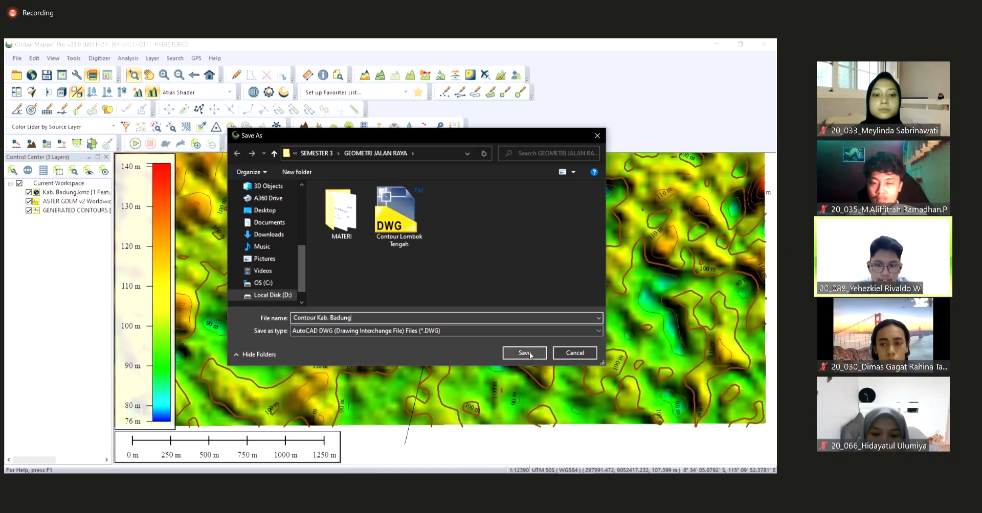
pyautogui.click(529, 353)
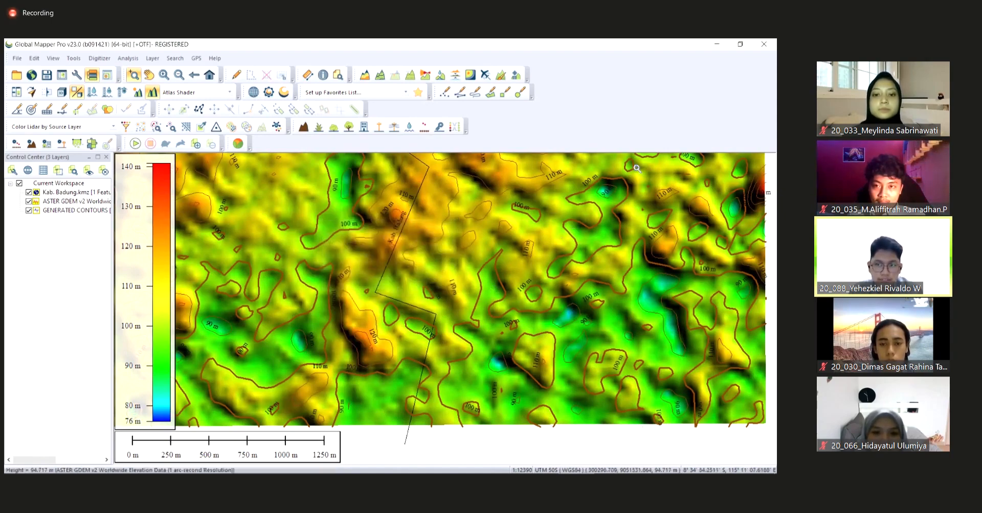
# Close Global Mapper and save the workspace as "kab. badung contour" in the GEOMETRI JALAN RAYA folder.
pyautogui.click(752, 47)
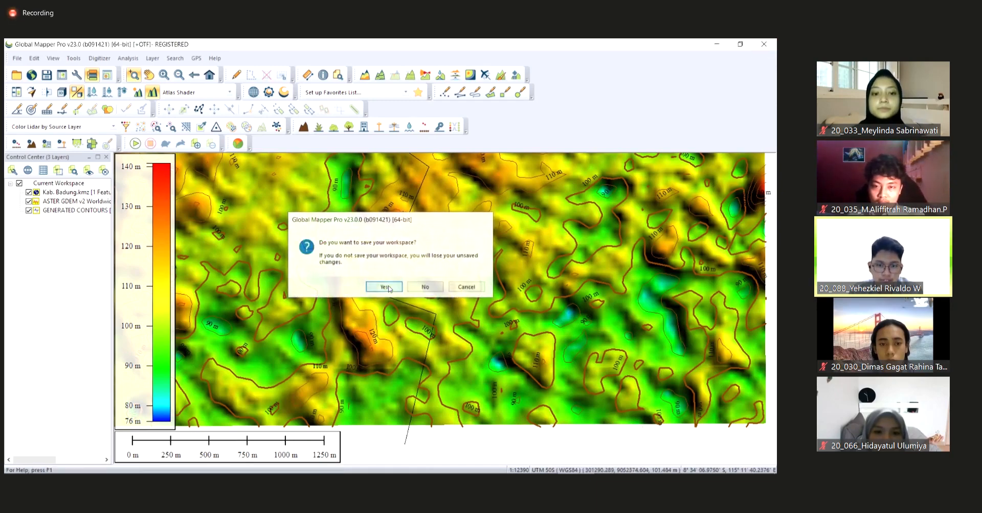
pyautogui.click(387, 288)
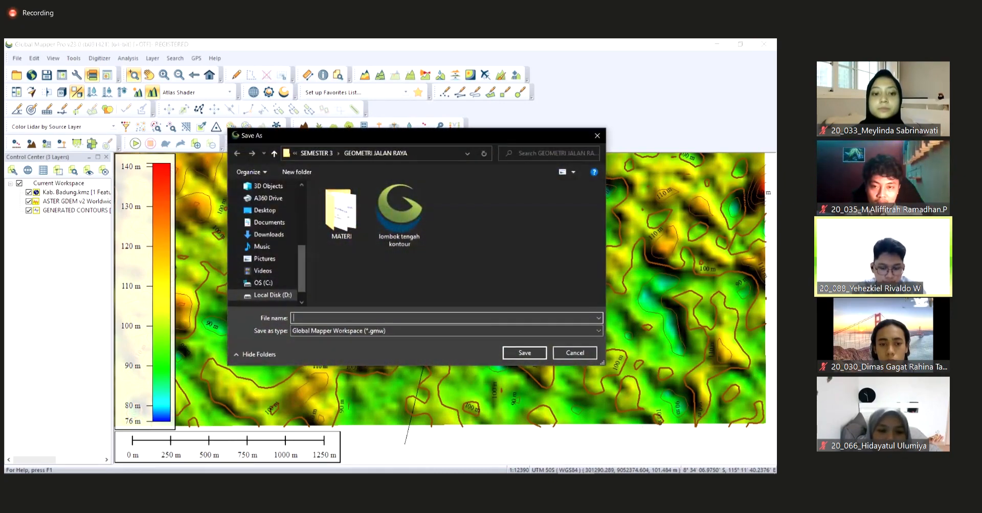
pyautogui.write('kab')
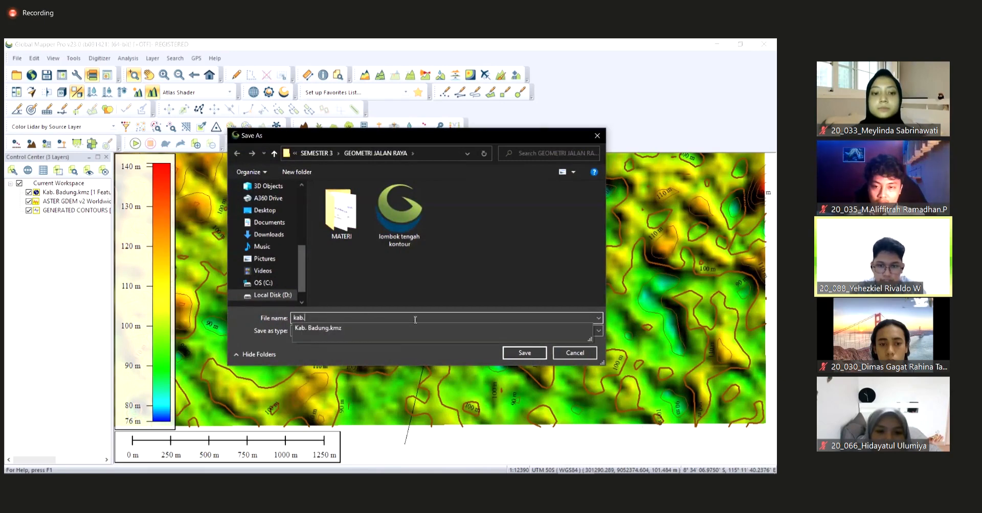
pyautogui.write('. badung')
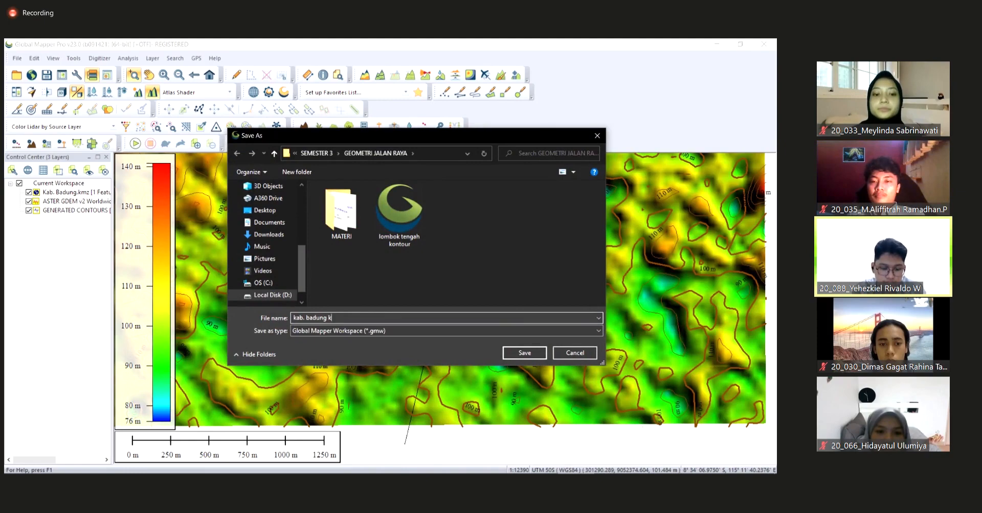
pyautogui.write(' contour')
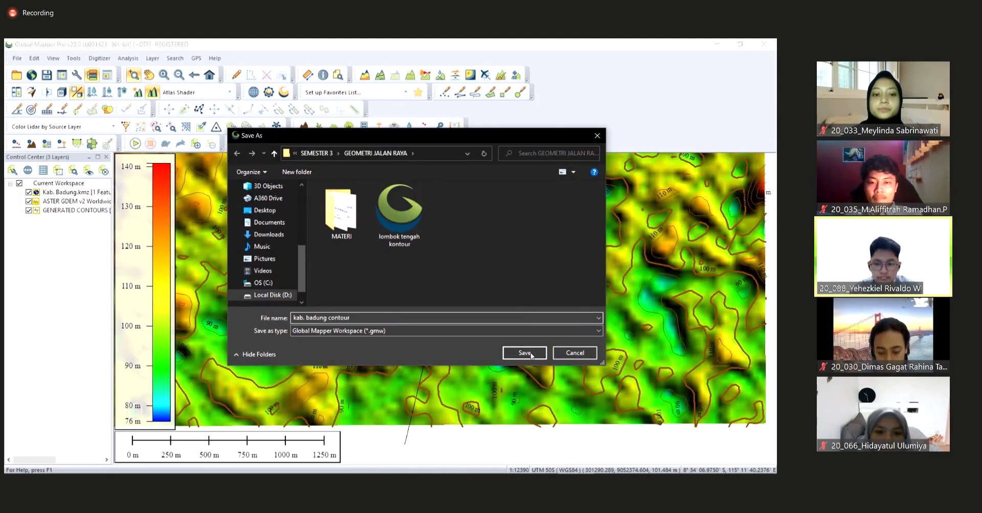
pyautogui.click(524, 353)
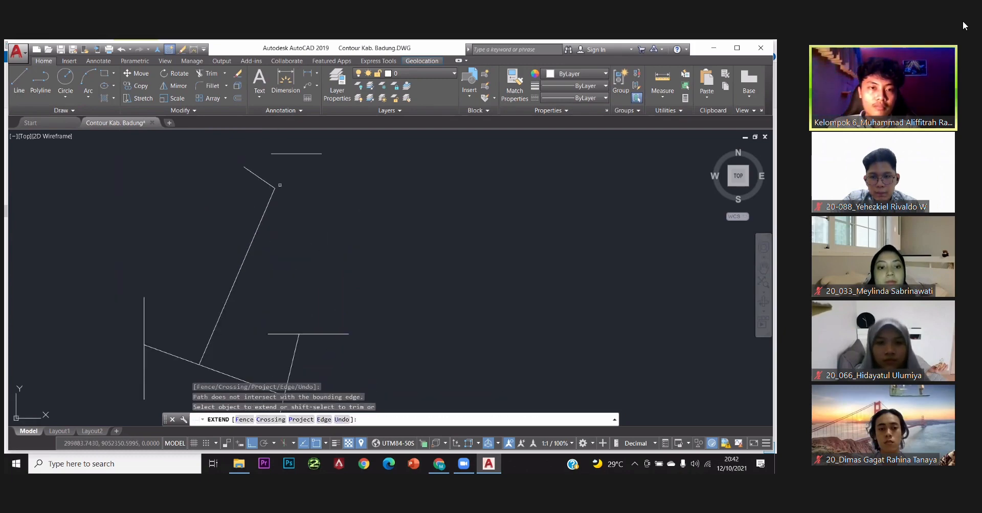
# In AutoCAD's Contour Kab. Badung drawing, finish extending lines and add an angular dimension between the middle and southern road segments.
pyautogui.press('Escape')
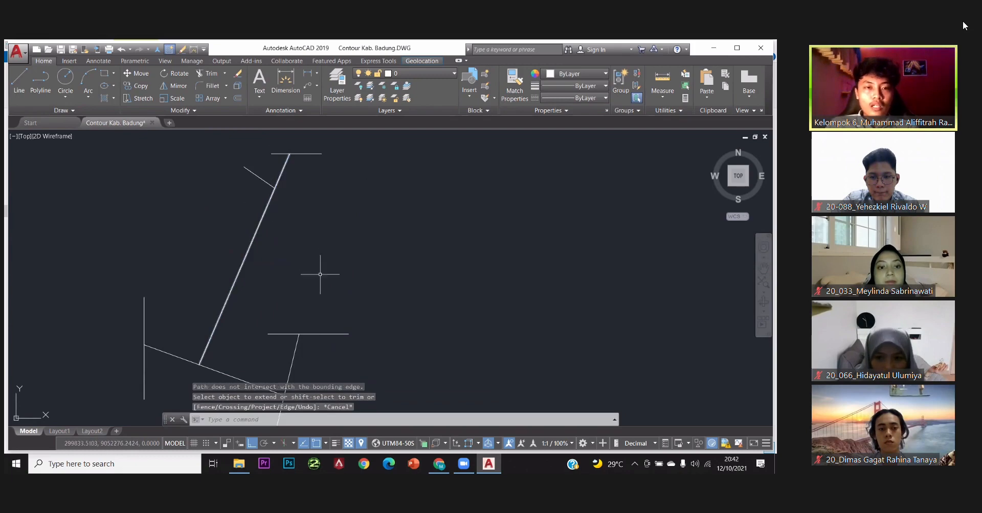
pyautogui.scroll(-5, 307, 296)
pyautogui.scroll(4, 311, 320)
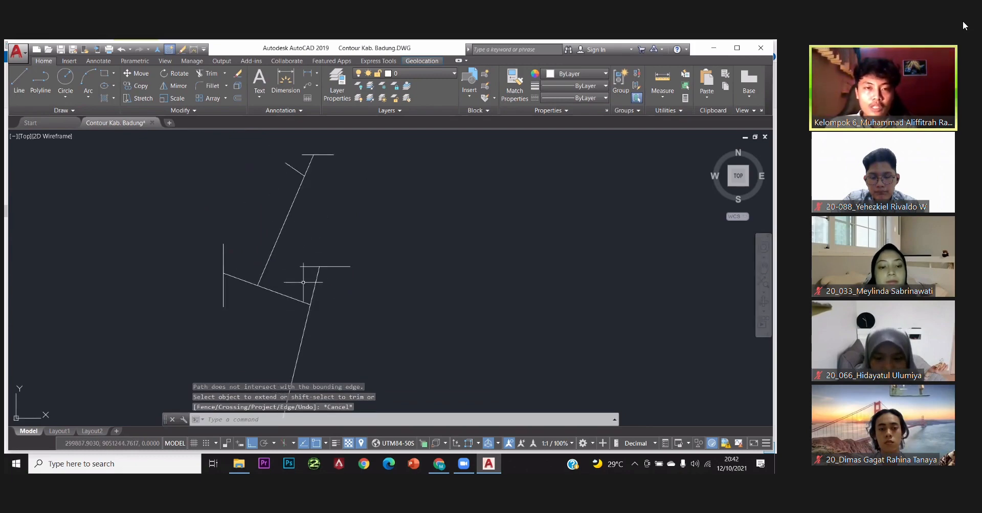
pyautogui.click(317, 74)
pyautogui.click(330, 152)
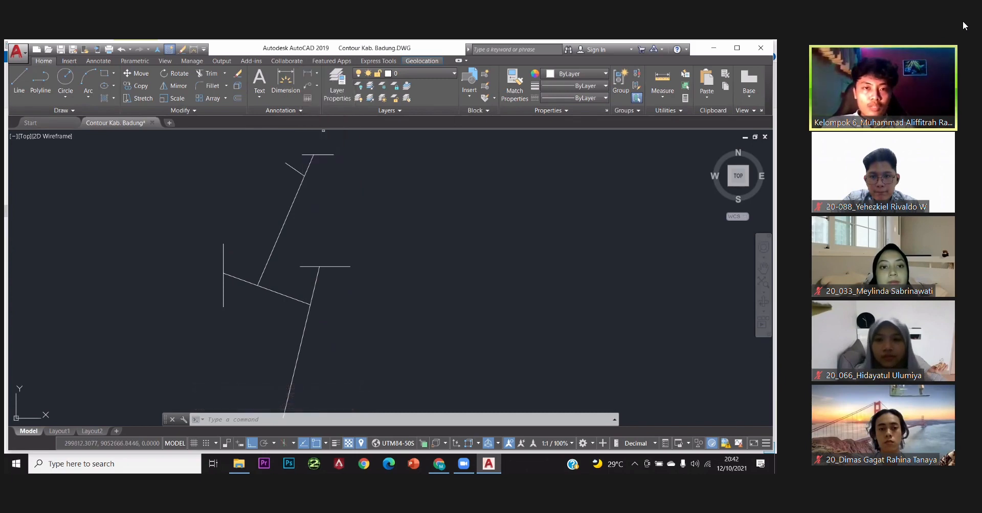
pyautogui.scroll(3, 300, 301)
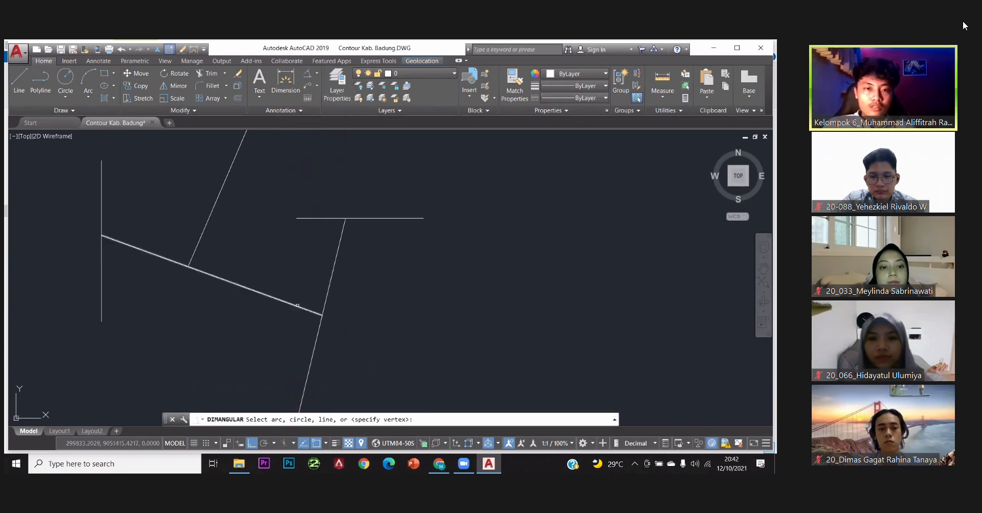
pyautogui.click(297, 305)
pyautogui.click(328, 293)
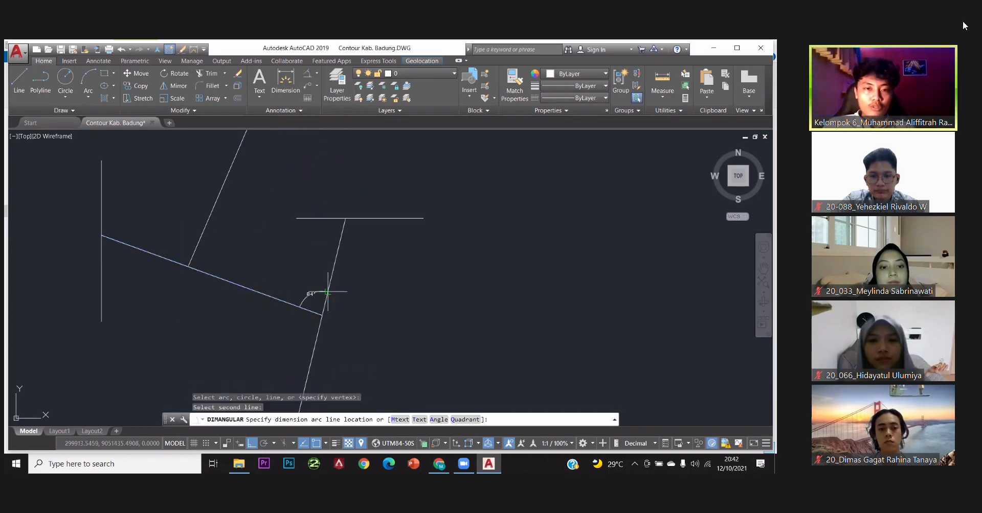
pyautogui.click(325, 266)
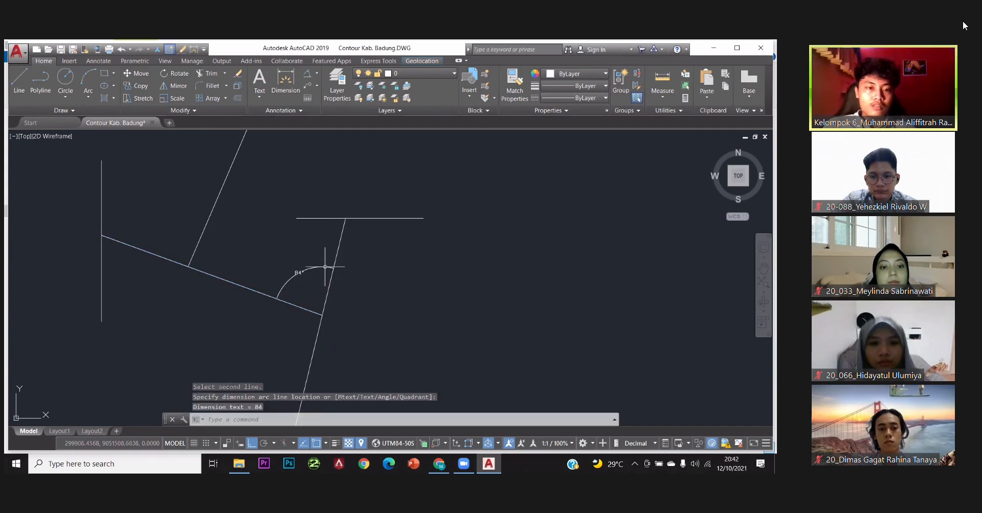
pyautogui.press('Escape')
# Add an angular dimension between the middle road segment and the long northern segment, on the upper side of their bend.
pyautogui.click(317, 74)
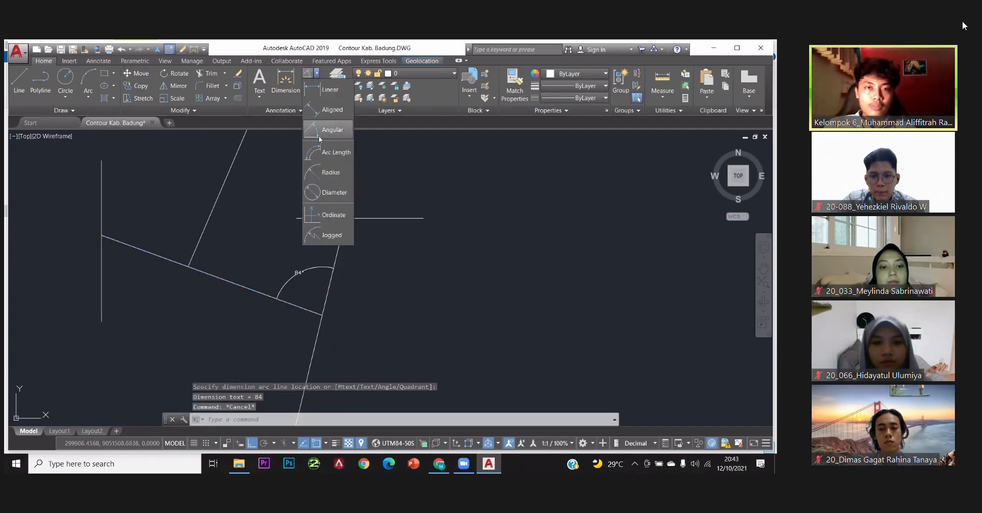
pyautogui.click(319, 133)
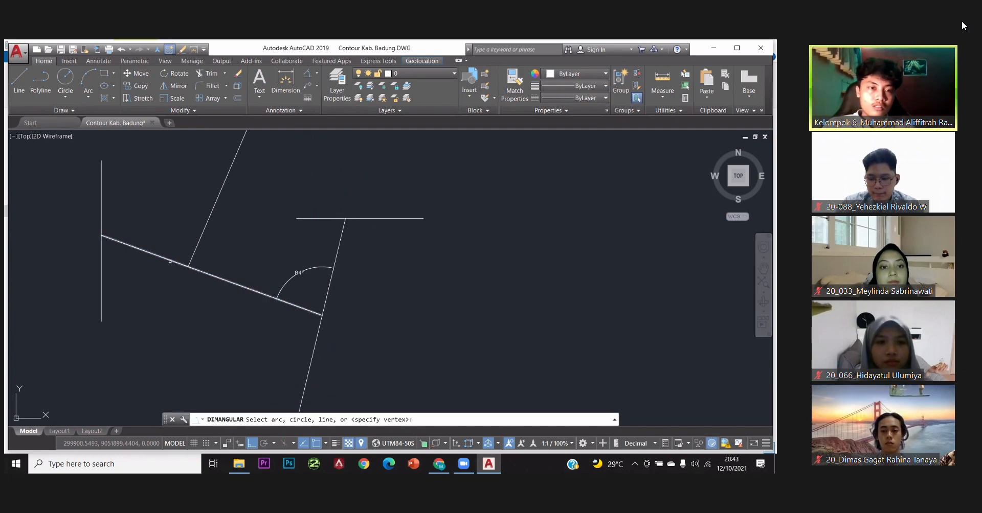
pyautogui.click(176, 263)
pyautogui.click(208, 220)
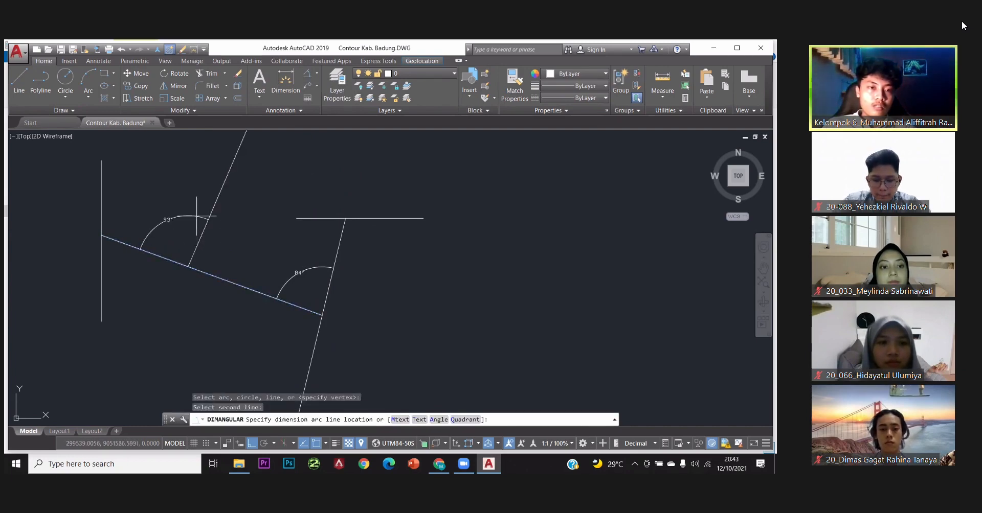
pyautogui.click(197, 214)
# Add an angular dimension between the short northernmost road segment and the extended long segment.
pyautogui.scroll(-4, 225, 189)
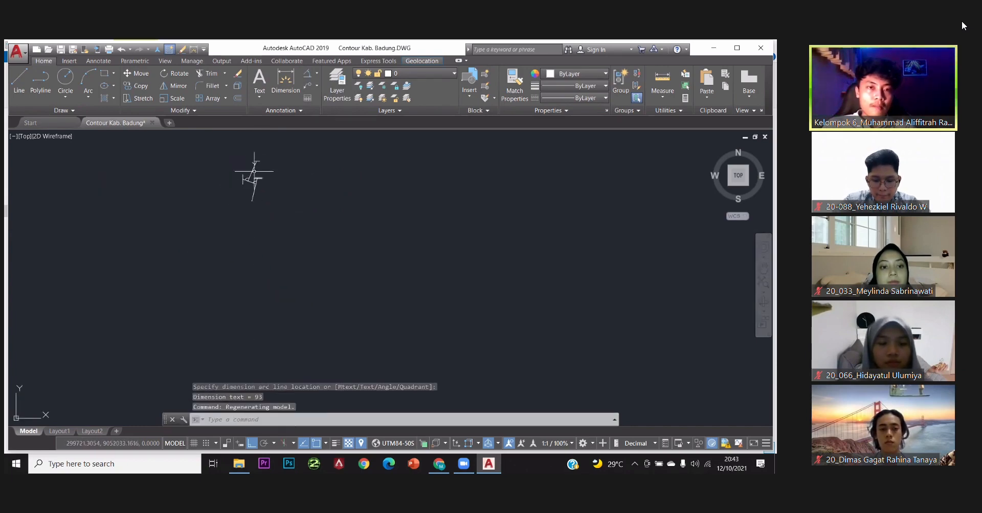
pyautogui.scroll(4, 246, 195)
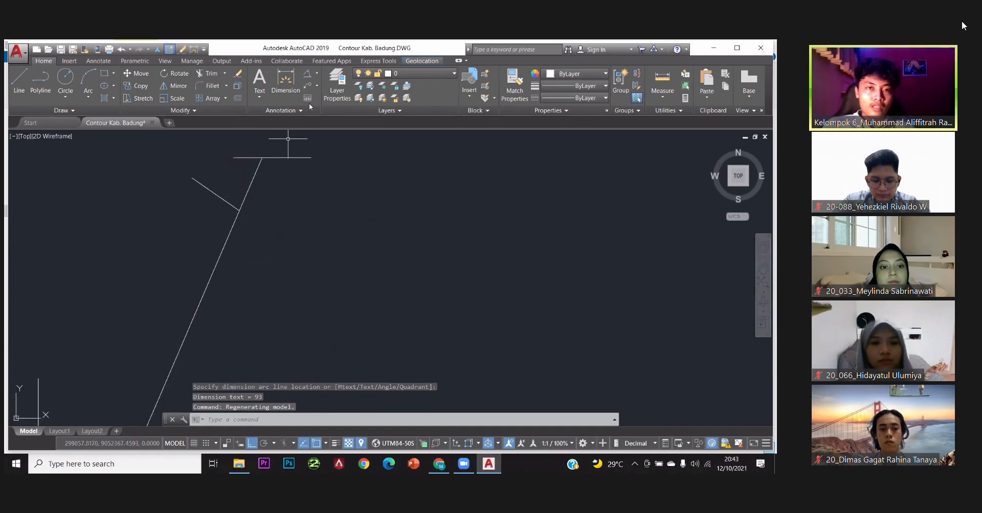
pyautogui.click(317, 73)
pyautogui.click(322, 144)
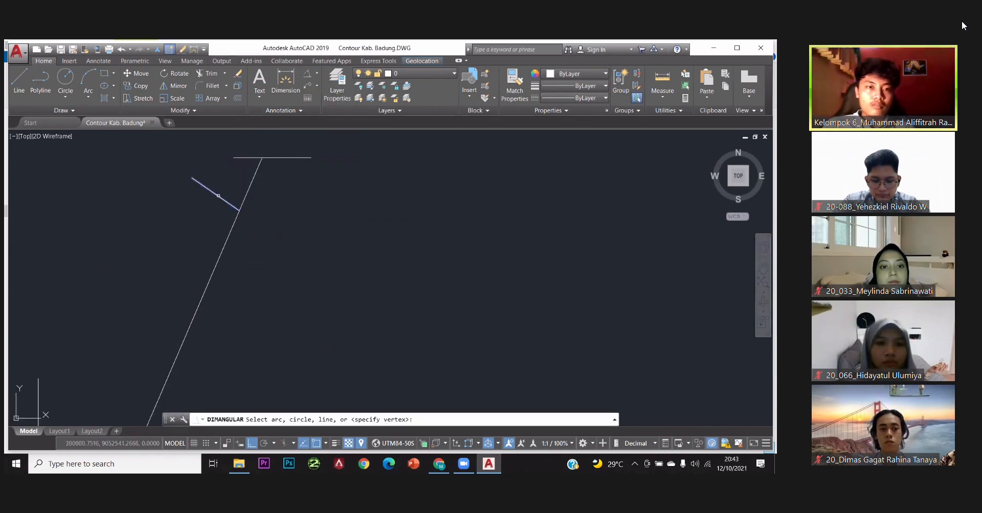
pyautogui.click(218, 195)
pyautogui.click(248, 190)
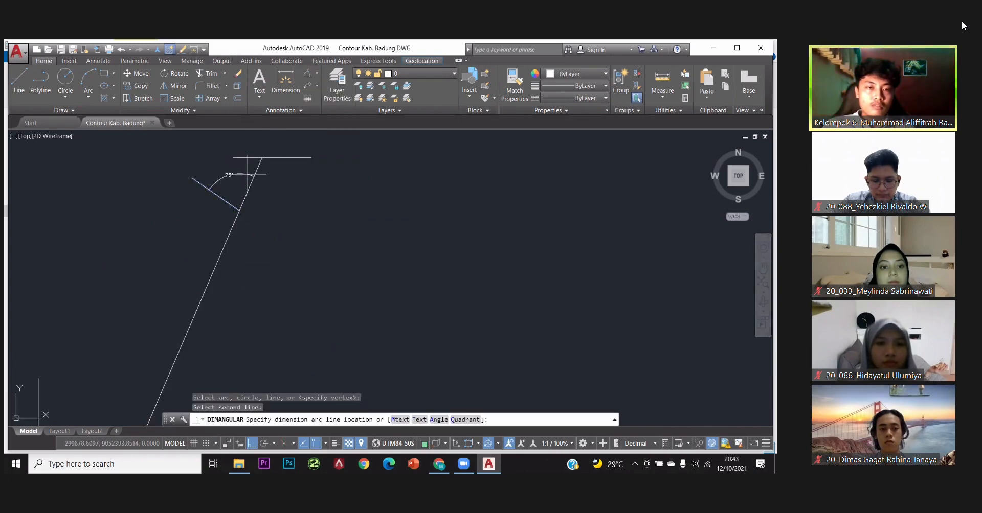
pyautogui.click(247, 174)
# Turn on the Contour_Line_Minor layer to display the minor contours around the road alignment.
pyautogui.scroll(-4, 219, 274)
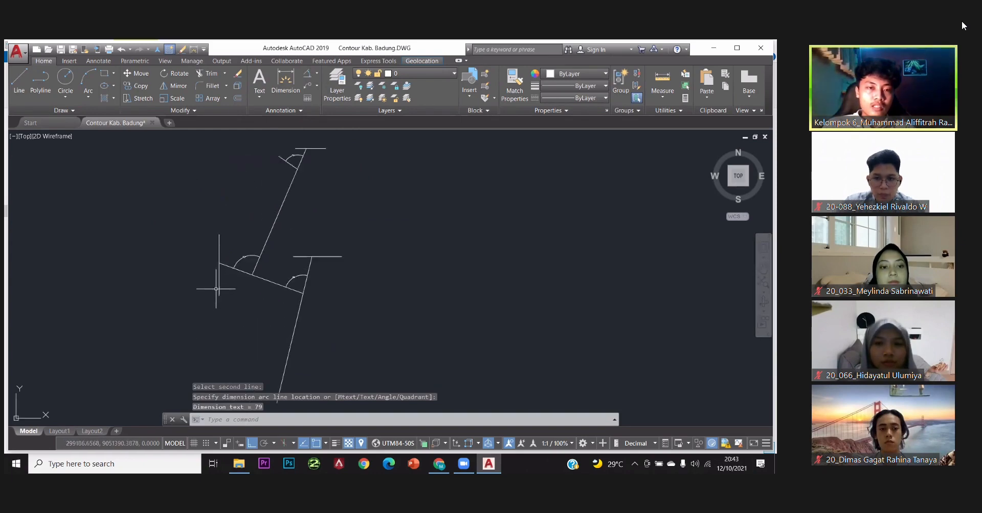
pyautogui.click(412, 76)
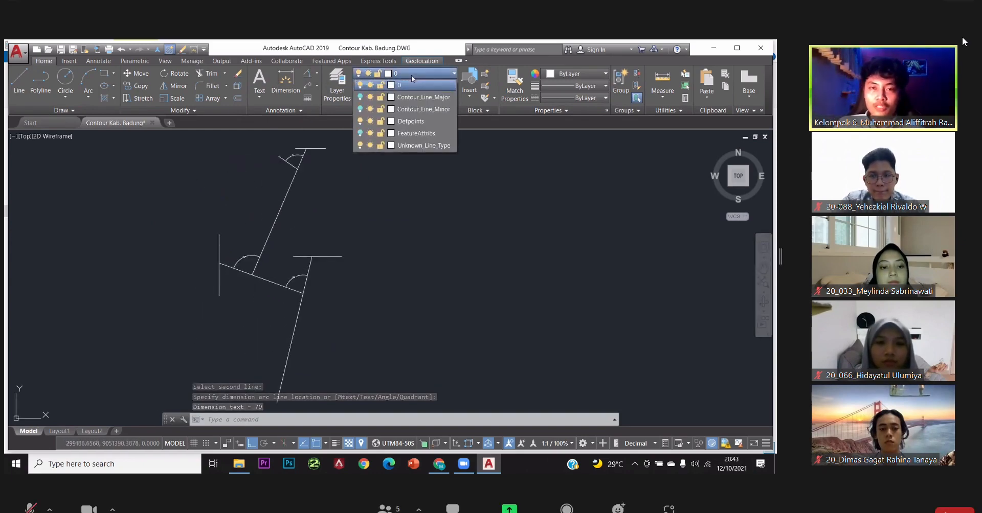
pyautogui.click(360, 109)
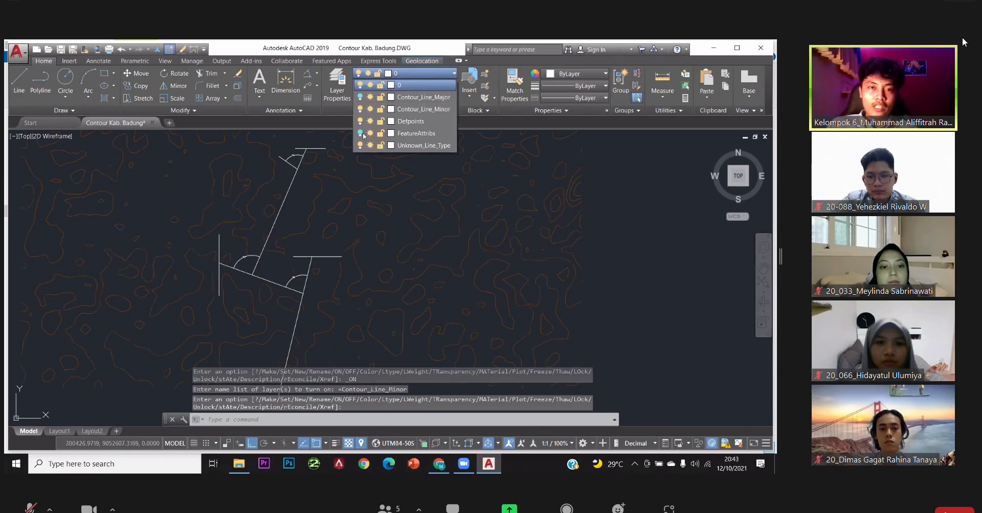
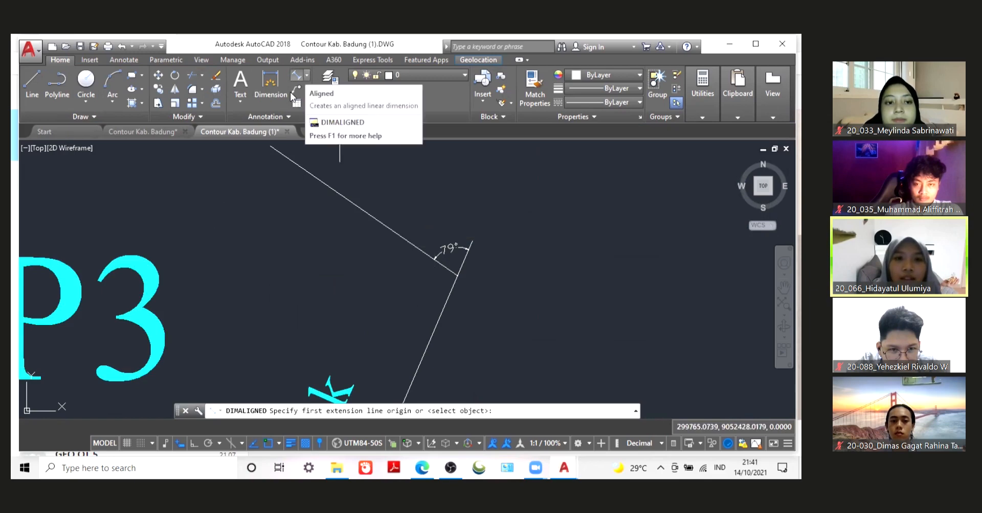
# Place an aligned dimension of 116.92 from the 79° bend near P3 along the northwest-running segment.
pyautogui.click(306, 75)
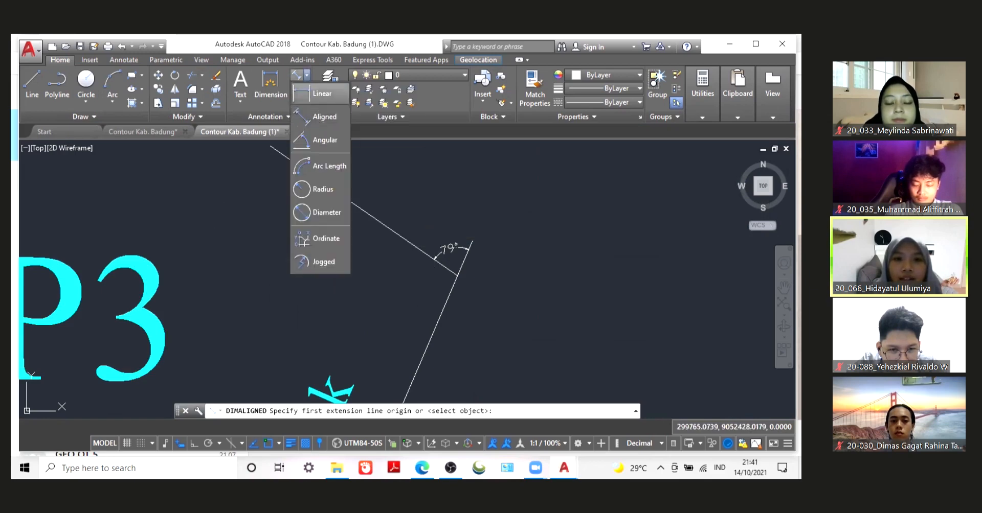
pyautogui.click(319, 123)
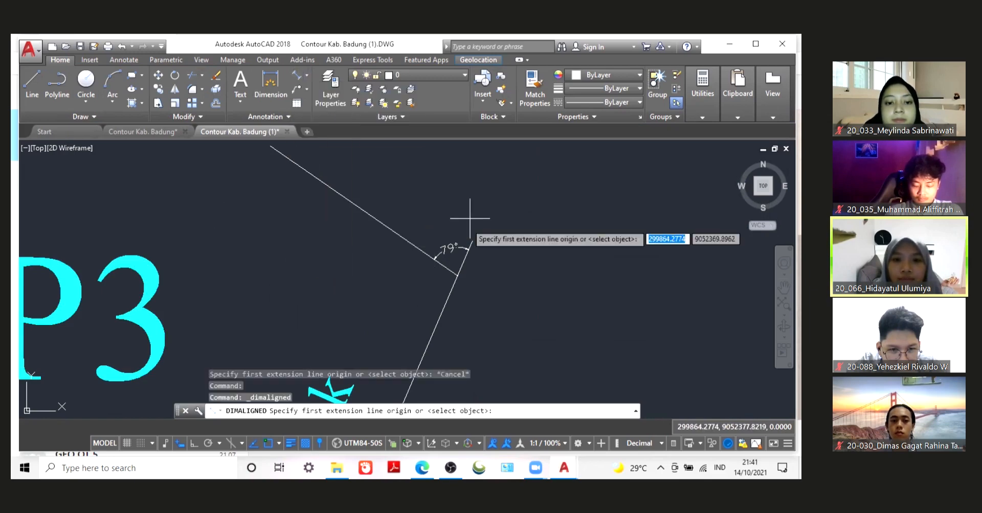
pyautogui.click(455, 276)
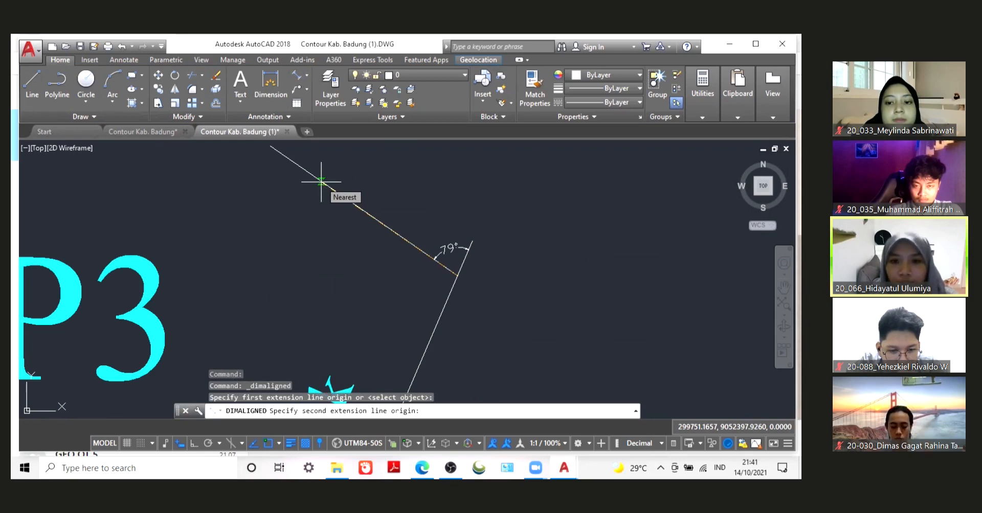
pyautogui.write('116.92')
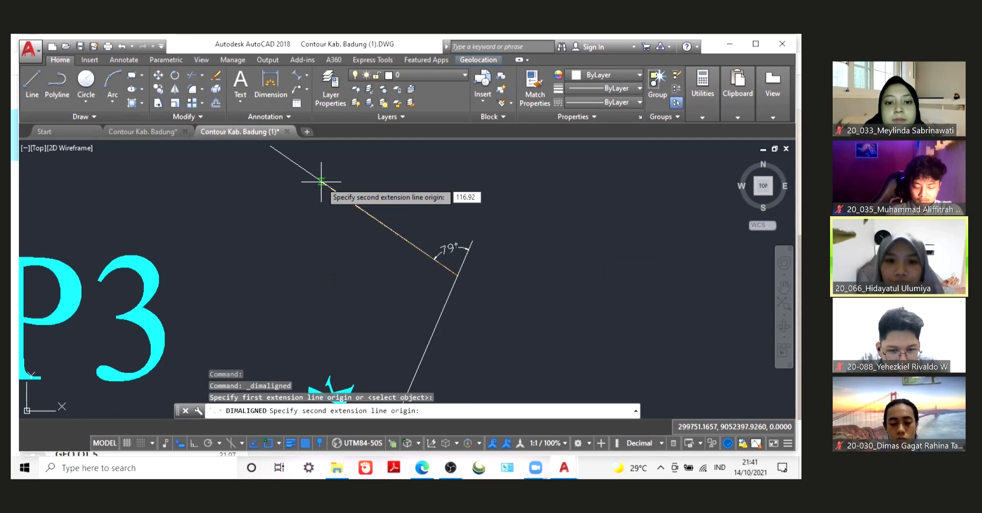
pyautogui.press('Return')
pyautogui.click(332, 165)
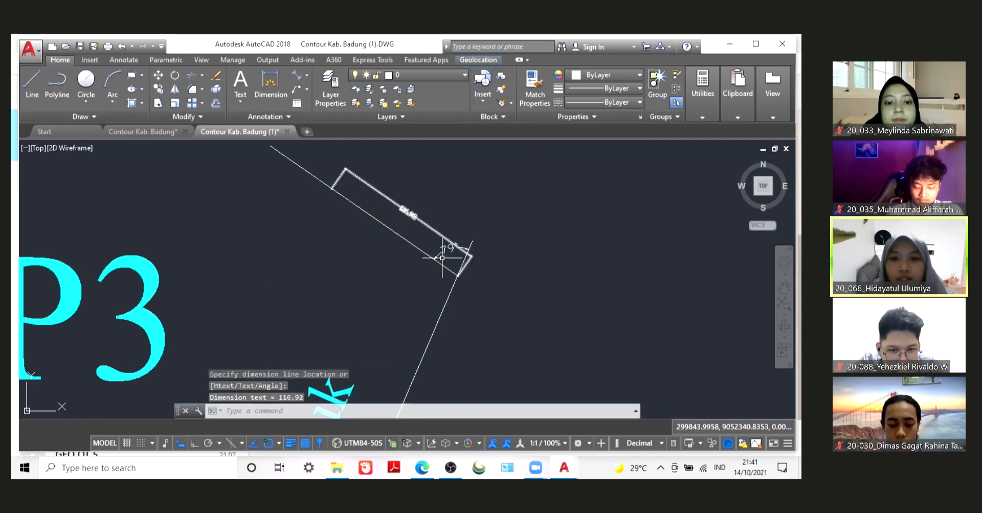
# Place a second aligned dimension of 116.92 from the same P3 bend along the southwest-running segment.
pyautogui.scroll(-2, 479, 229)
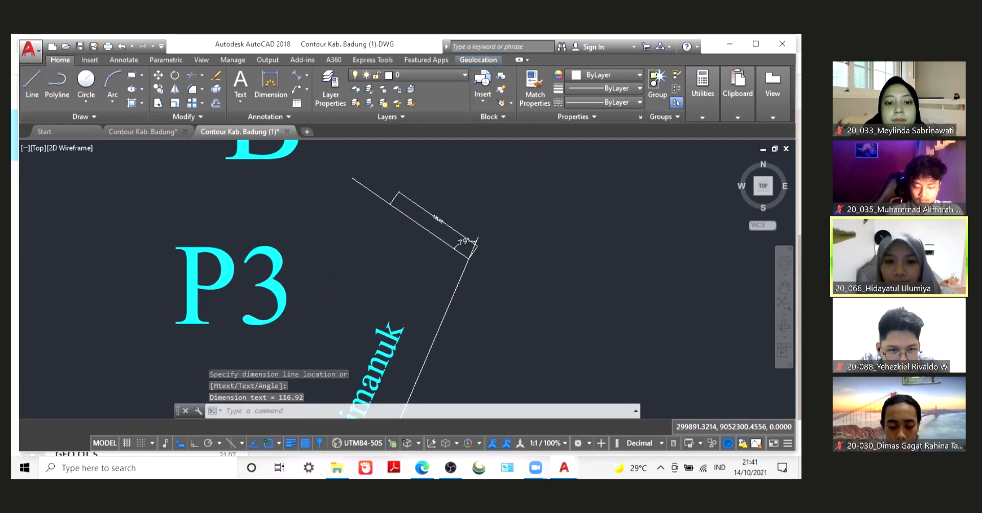
pyautogui.scroll(2, 463, 267)
pyautogui.press('Return')
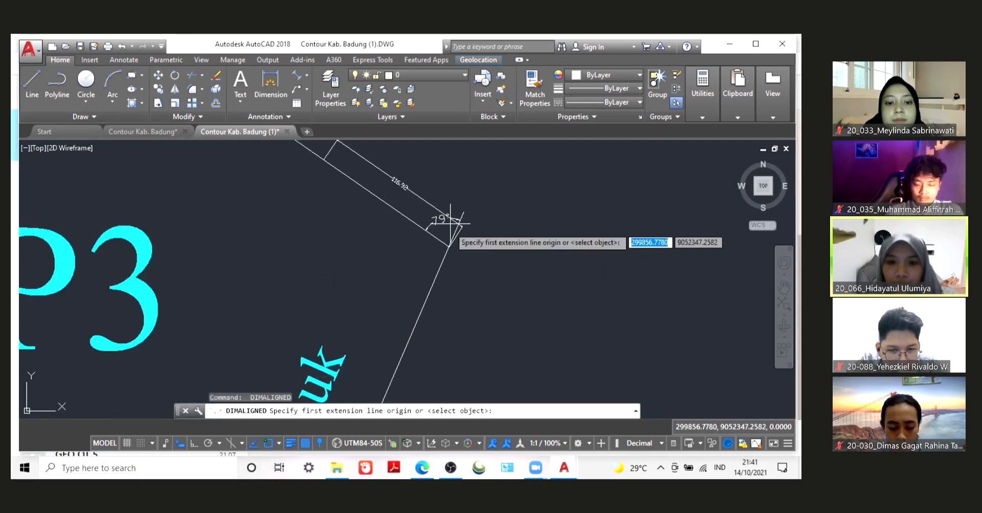
pyautogui.click(449, 245)
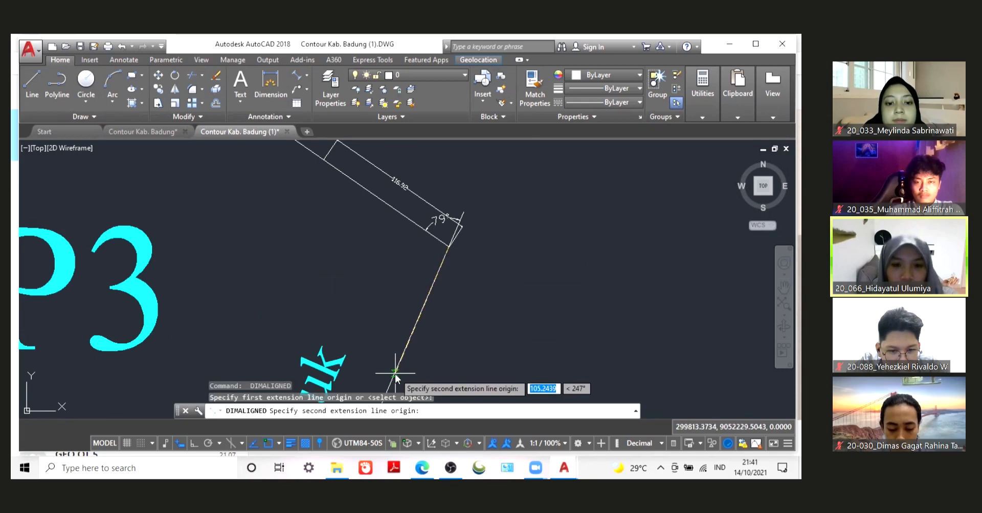
pyautogui.write('11')
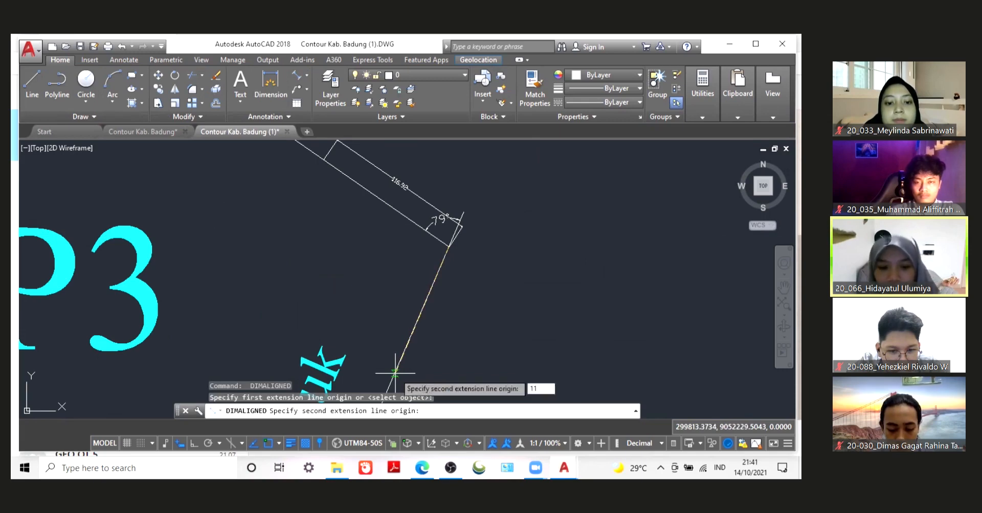
pyautogui.write('6.')
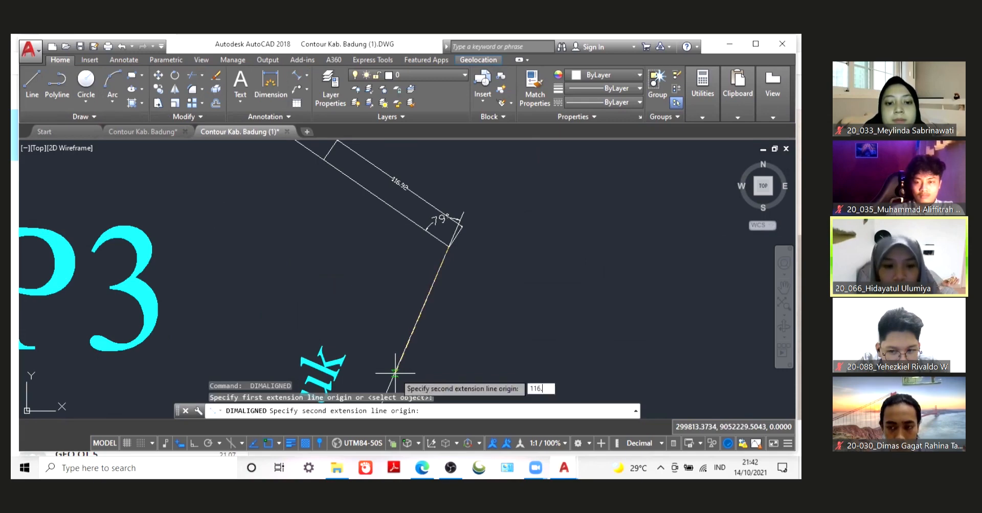
pyautogui.write('92')
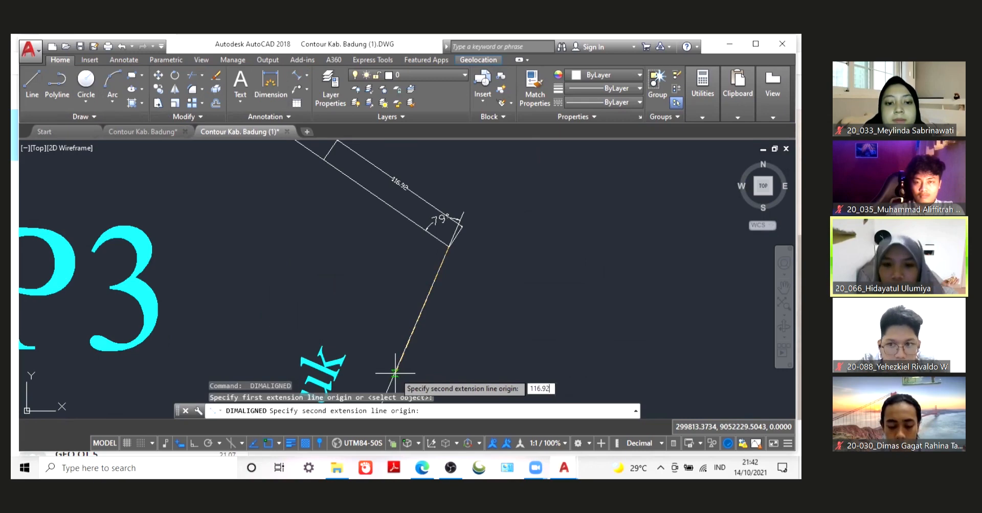
pyautogui.press('Return')
pyautogui.click(424, 371)
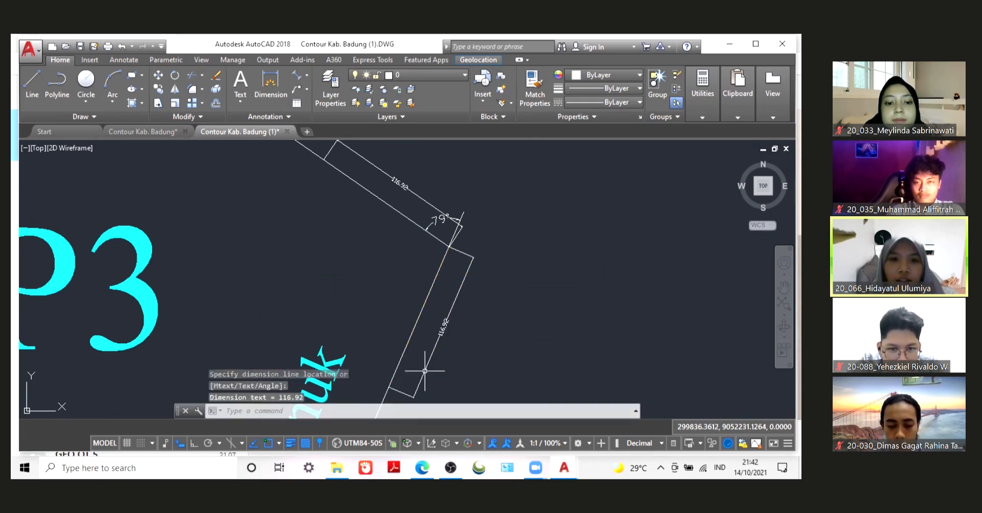
# Place an aligned dimension of 46.79 along the northwest-running segment, from the far end of its 116.92 dimension back toward the P3 bend.
pyautogui.scroll(4, 318, 149)
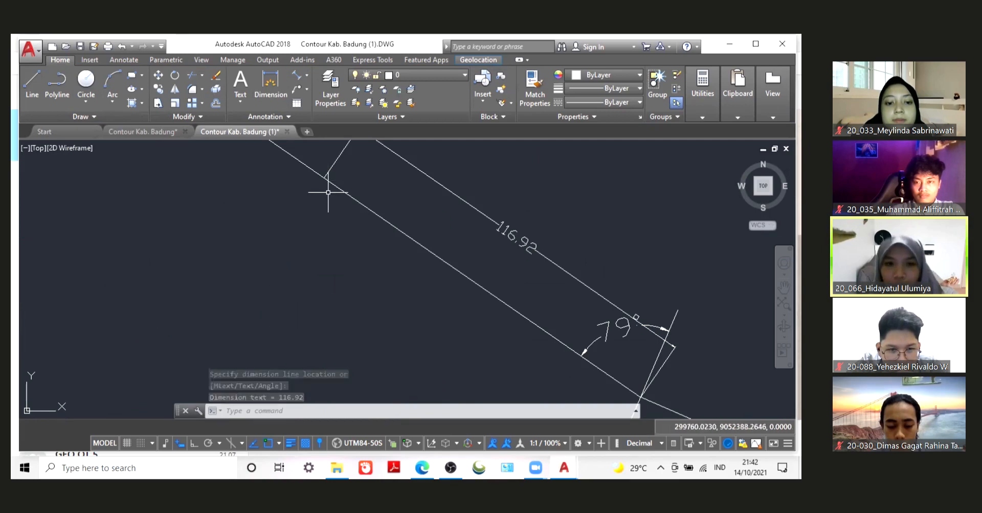
pyautogui.press('Return')
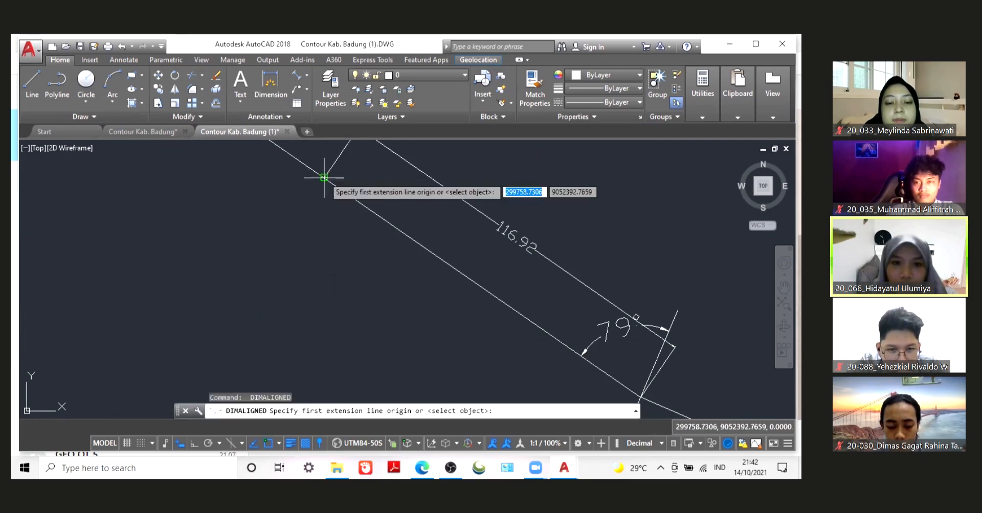
pyautogui.click(324, 177)
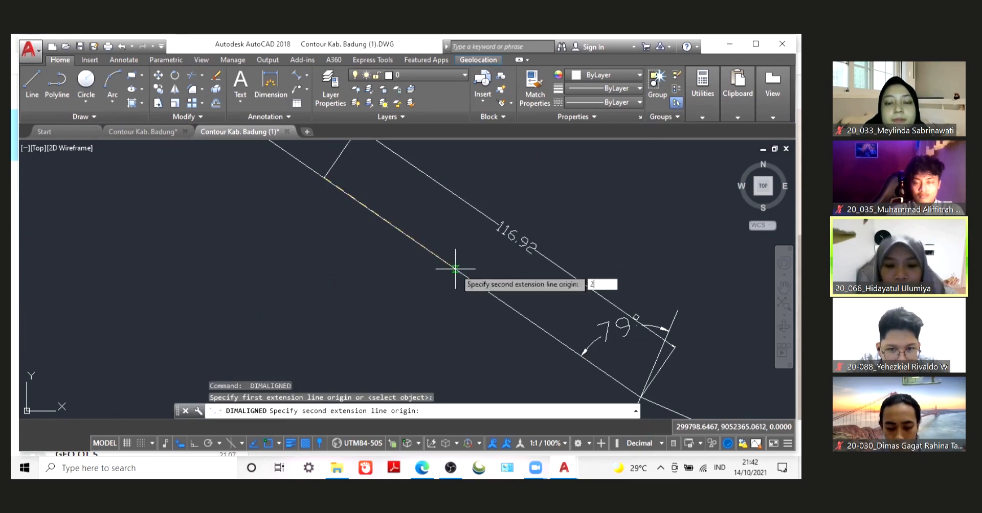
pyautogui.write('46.')
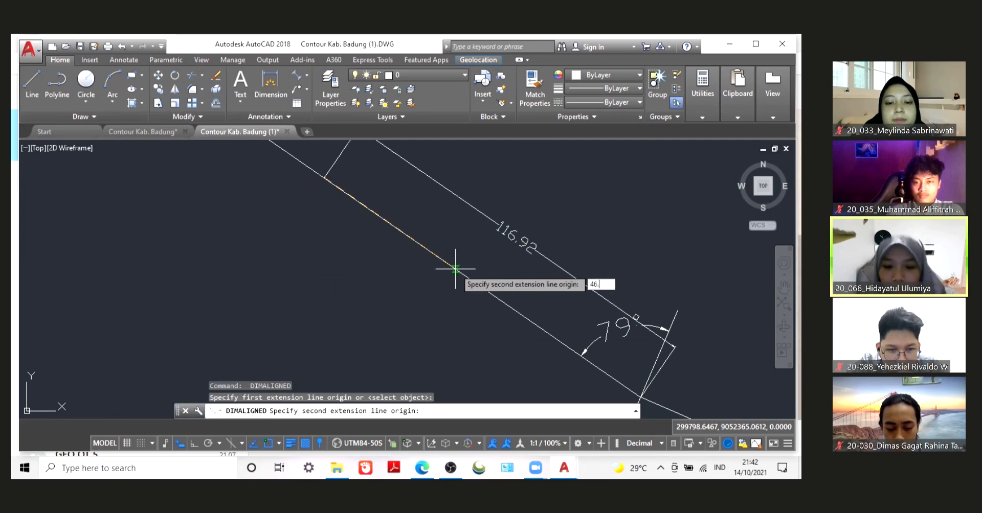
pyautogui.write('79')
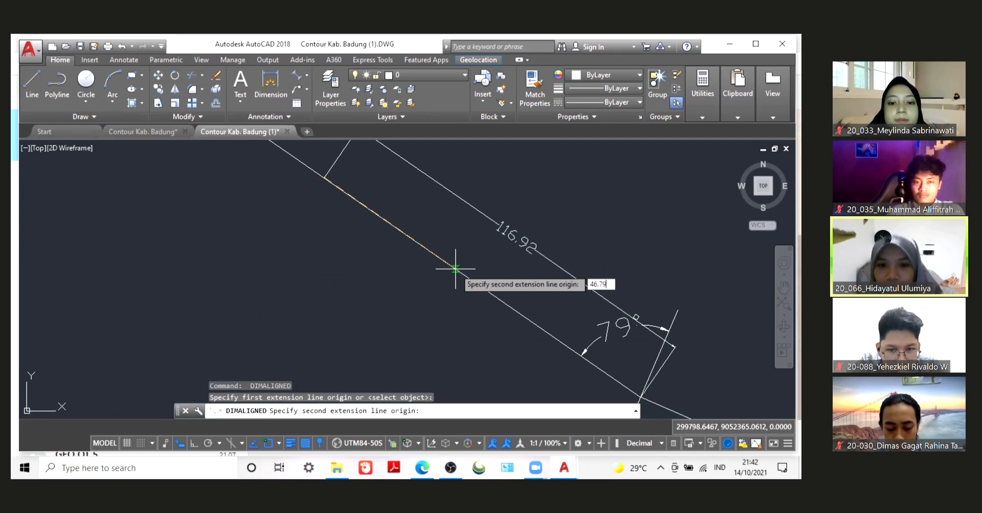
pyautogui.press('Return')
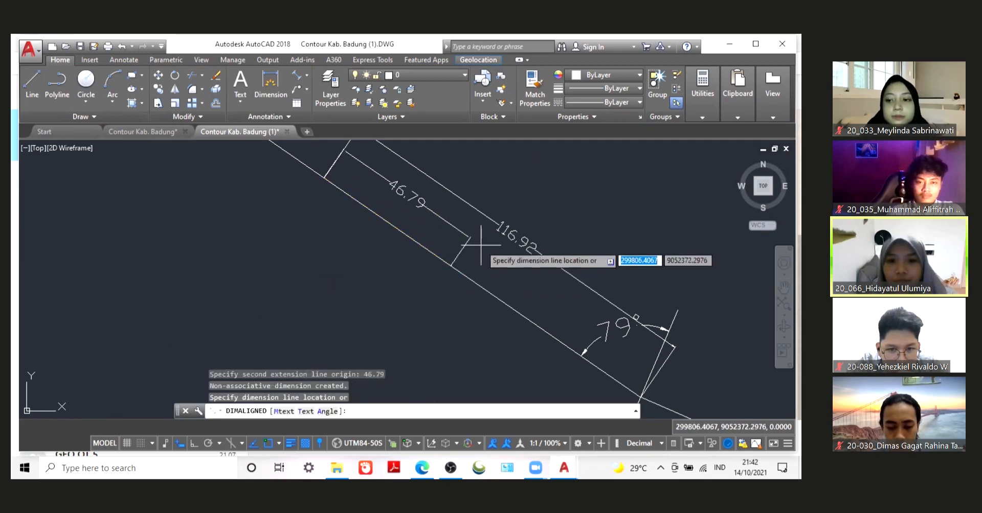
pyautogui.click(481, 246)
# Place an aligned dimension of 46.79 along the southwest-running segment, from the far end of its 116.92 dimension back toward the P3 bend.
pyautogui.scroll(-5, 481, 245)
pyautogui.scroll(-2, 481, 246)
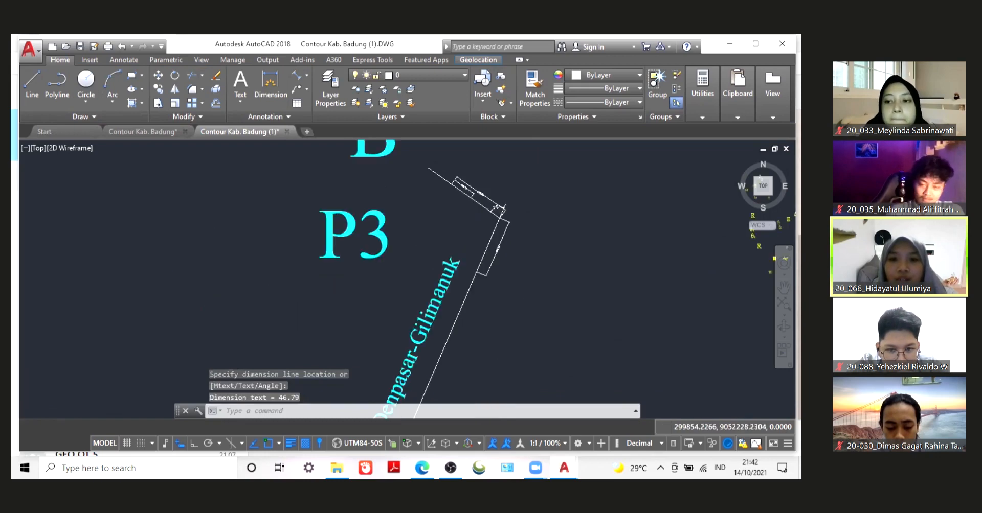
pyautogui.scroll(3, 462, 239)
pyautogui.scroll(3, 462, 239)
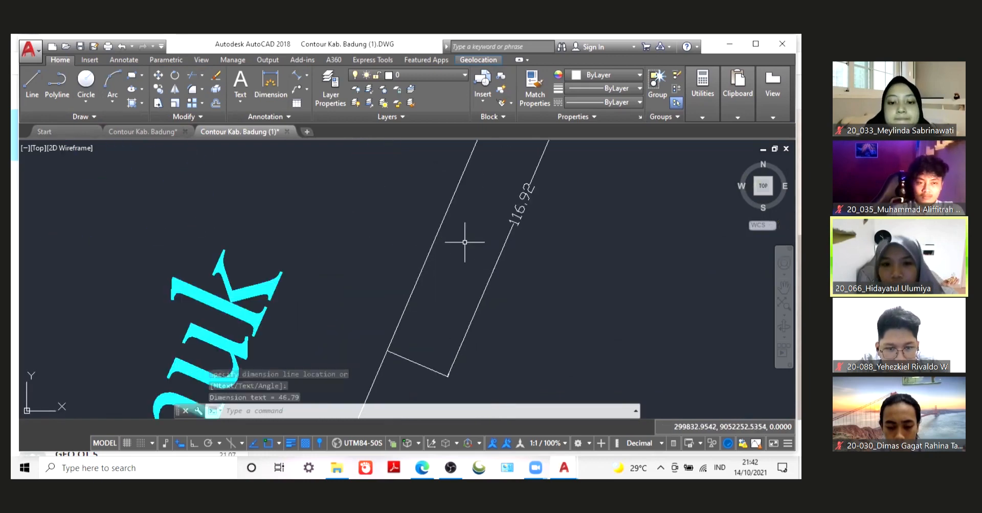
pyautogui.press('Return')
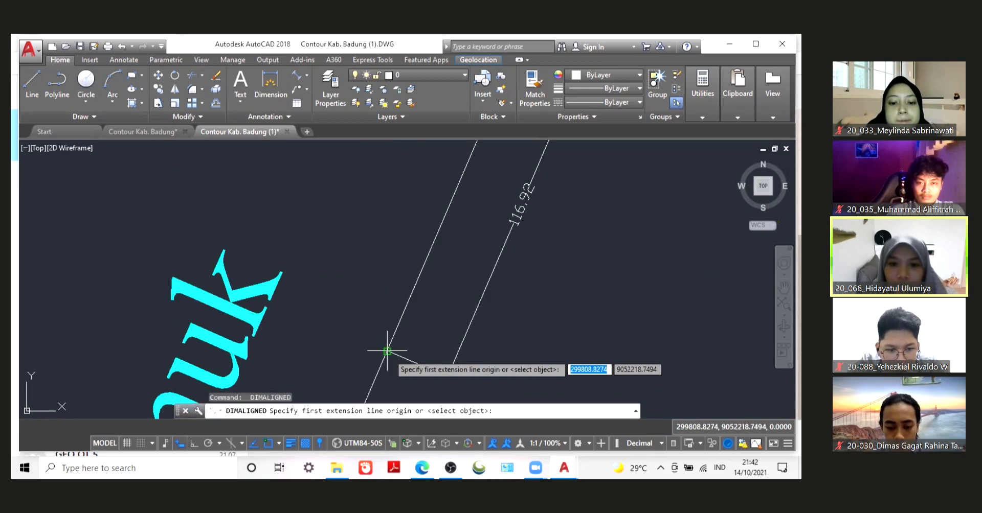
pyautogui.click(389, 349)
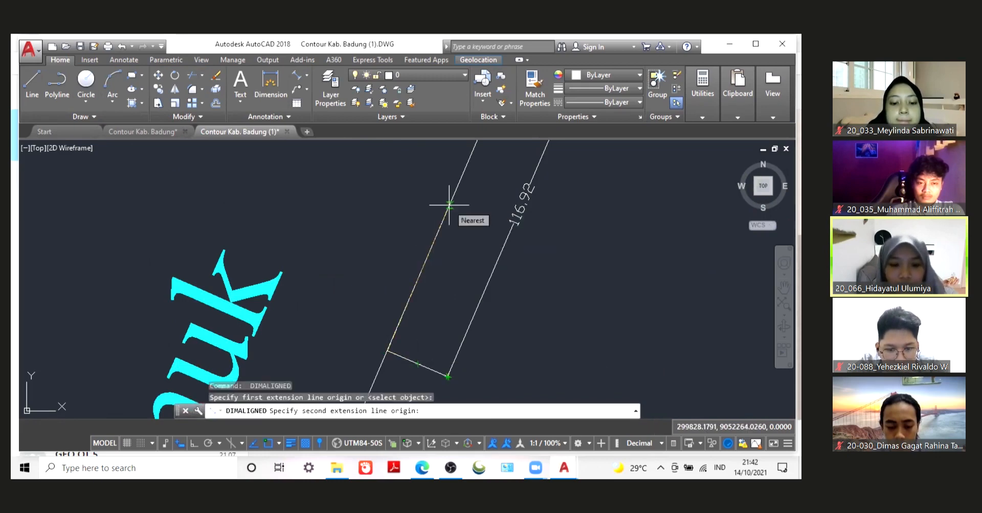
pyautogui.write('4')
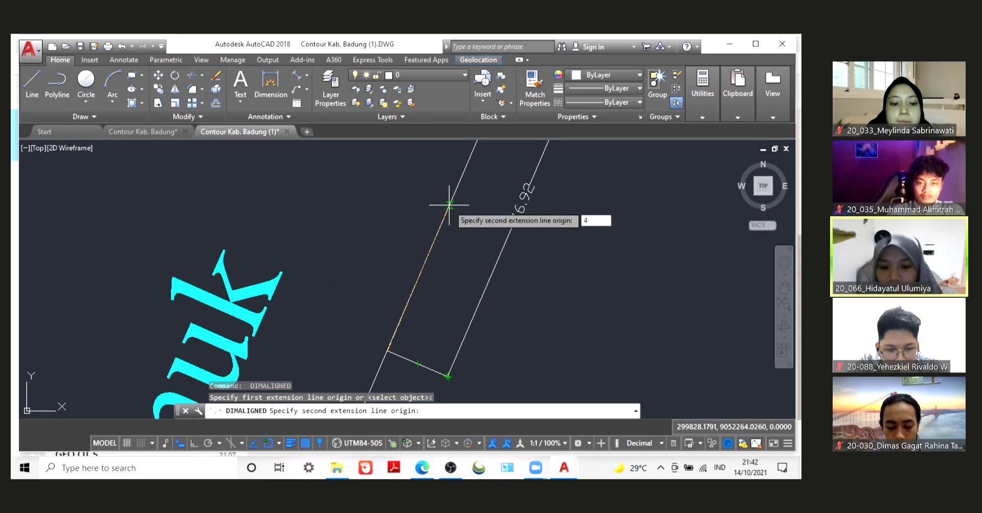
pyautogui.write('6.7')
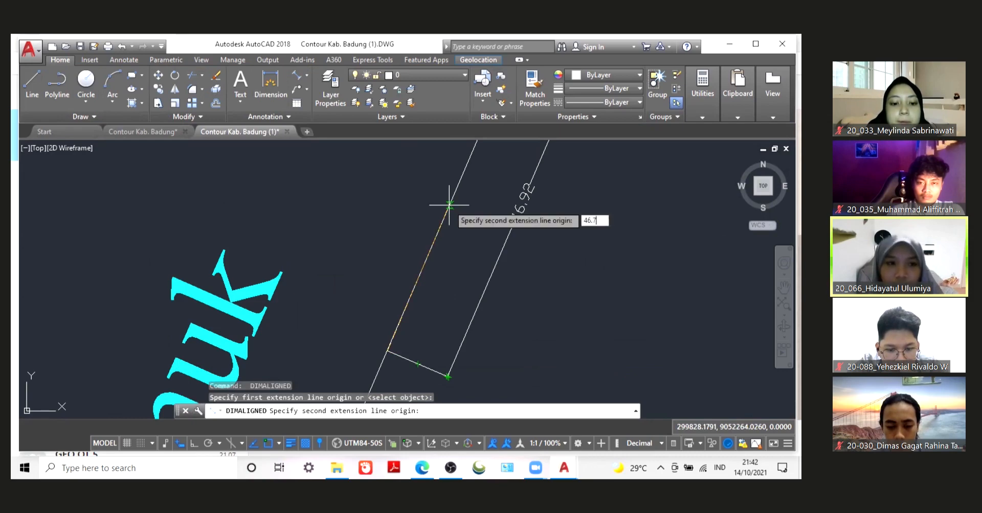
pyautogui.write('9')
pyautogui.press('Return')
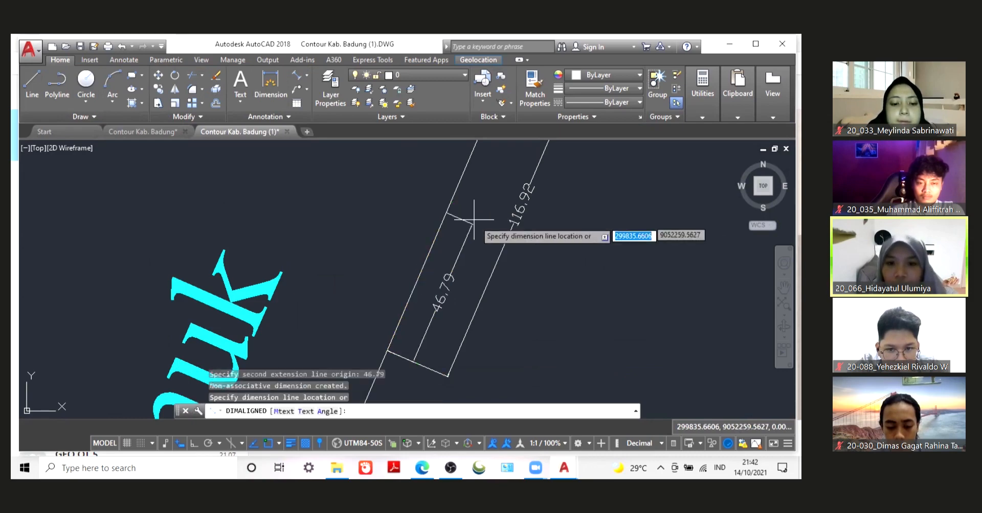
pyautogui.click(444, 240)
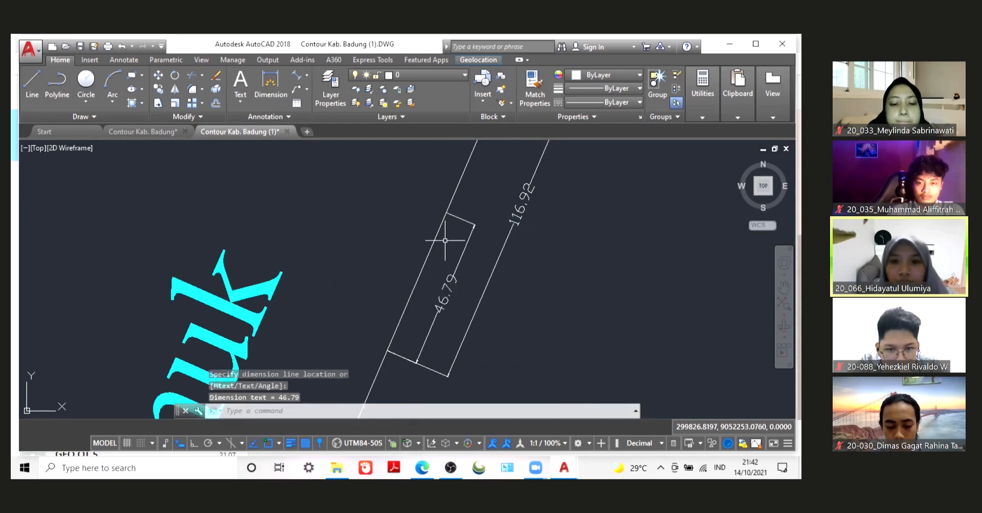
# Add an angular dimension on the inner side of the P3 bend between the northwest-running and southwest-running segments.
pyautogui.scroll(-3, 444, 240)
pyautogui.scroll(2, 454, 206)
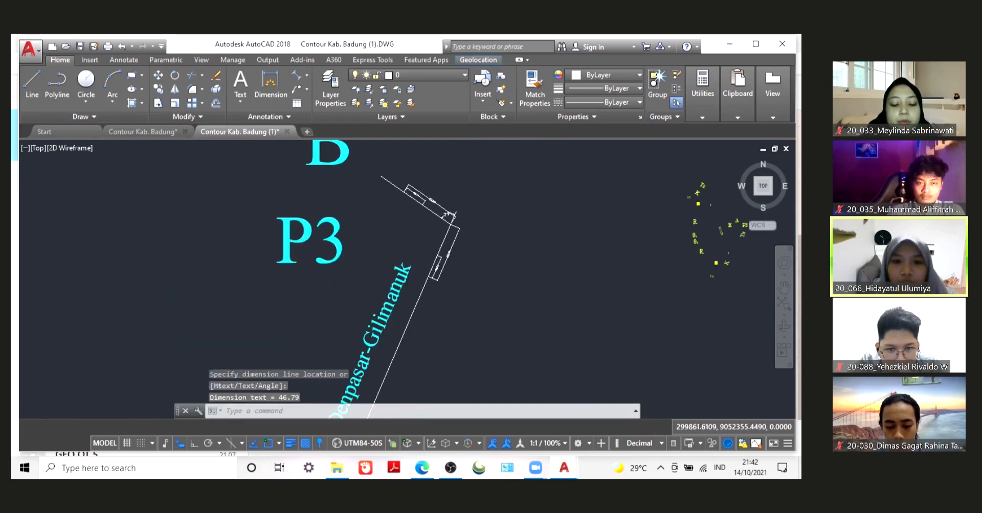
pyautogui.scroll(4, 454, 209)
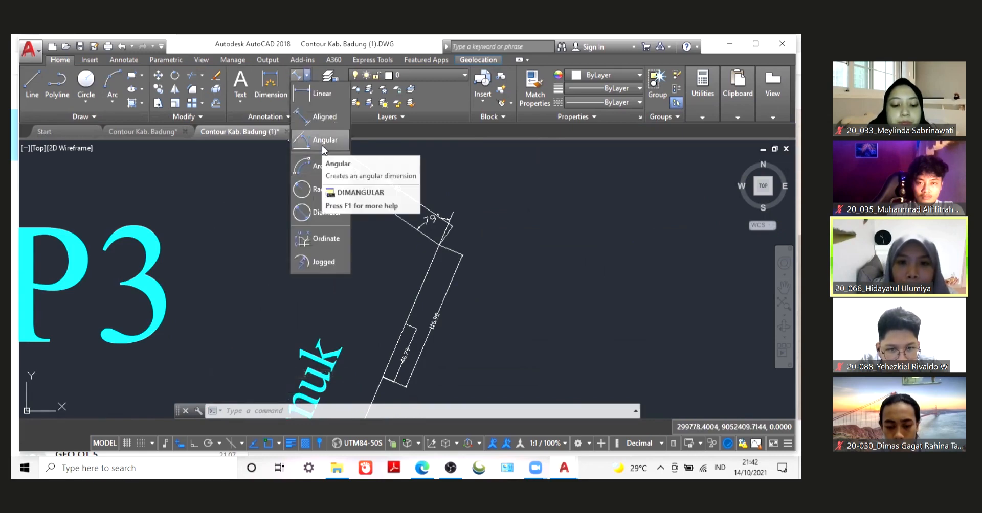
pyautogui.click(320, 140)
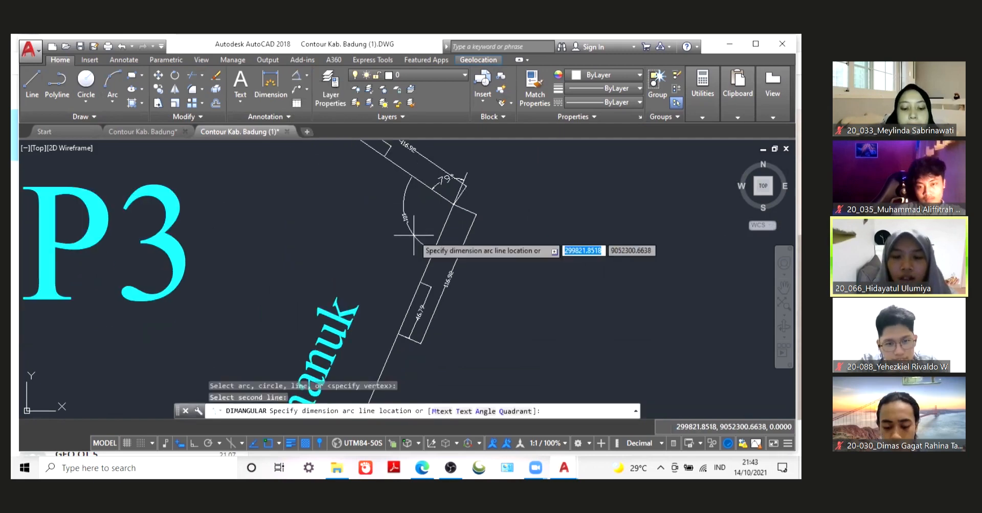
pyautogui.click(407, 230)
pyautogui.scroll(4, 406, 231)
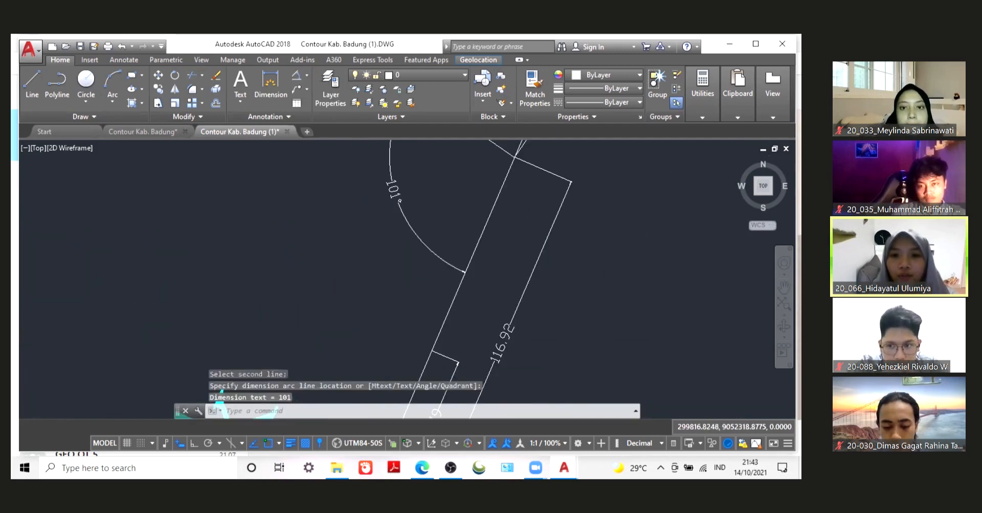
# Draw a horizontal line with Ortho on from the P3 bend vertex westward past the inner angle's dimension arc.
pyautogui.scroll(-5, 431, 180)
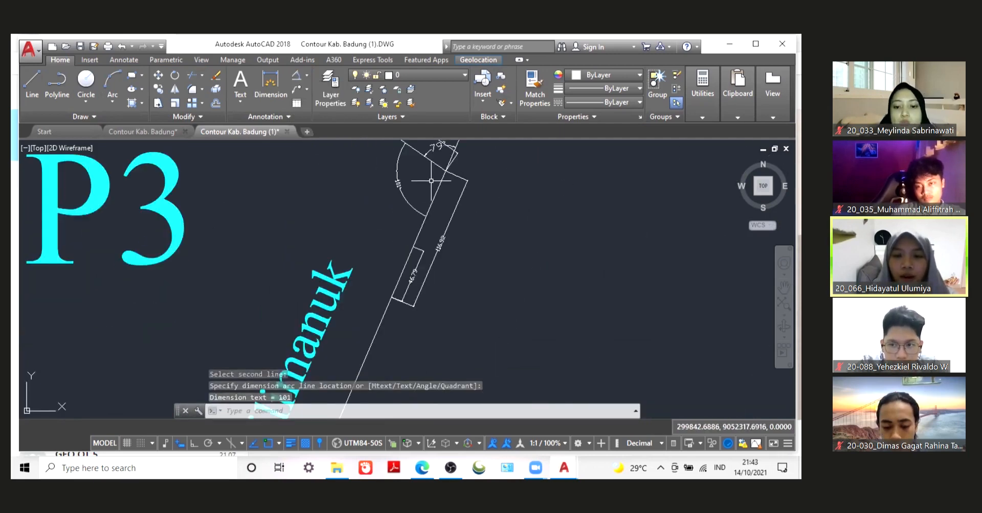
pyautogui.scroll(-2, 431, 180)
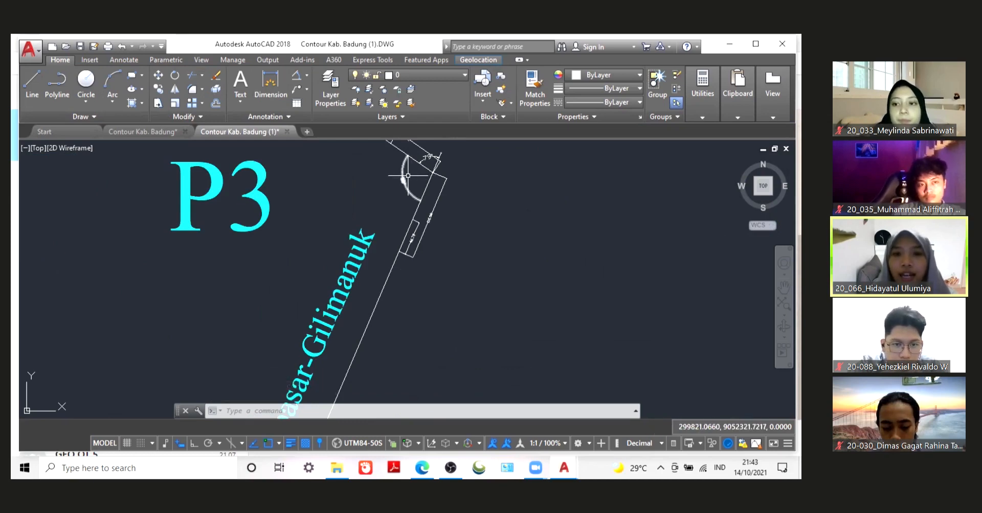
pyautogui.scroll(2, 408, 176)
pyautogui.scroll(-2, 447, 180)
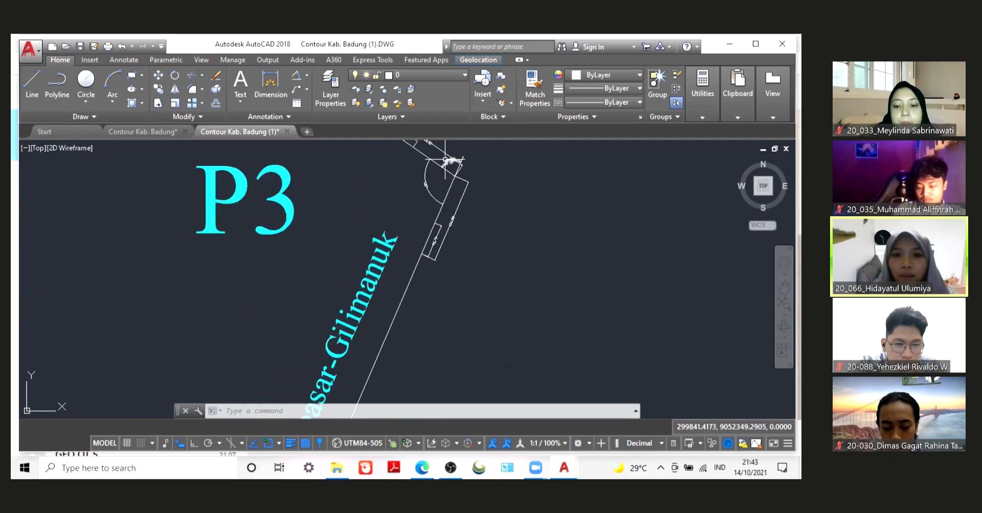
pyautogui.scroll(3, 445, 160)
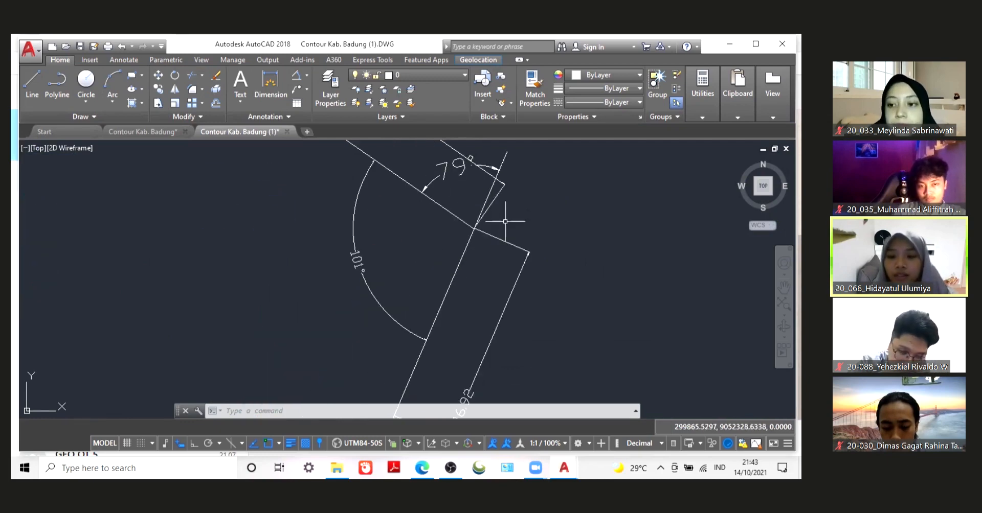
pyautogui.write('l')
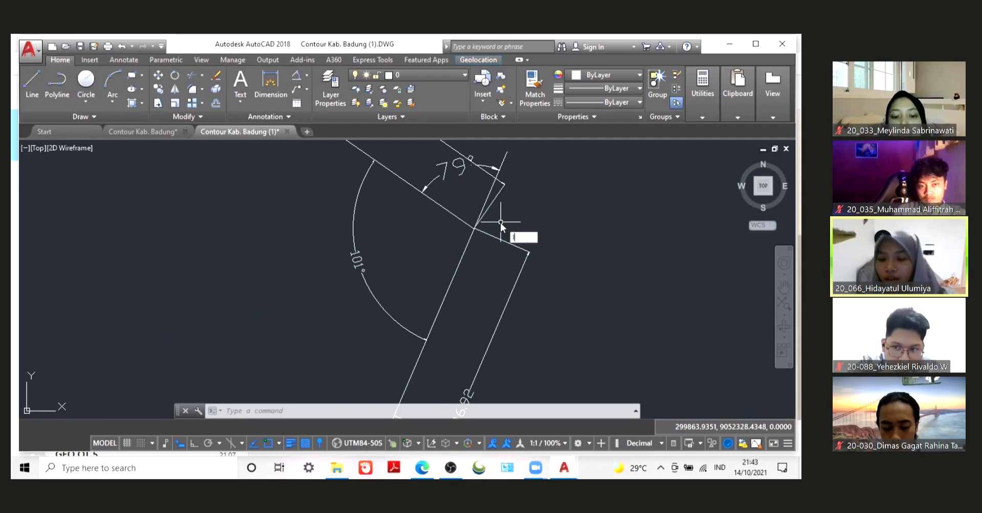
pyautogui.press('Return')
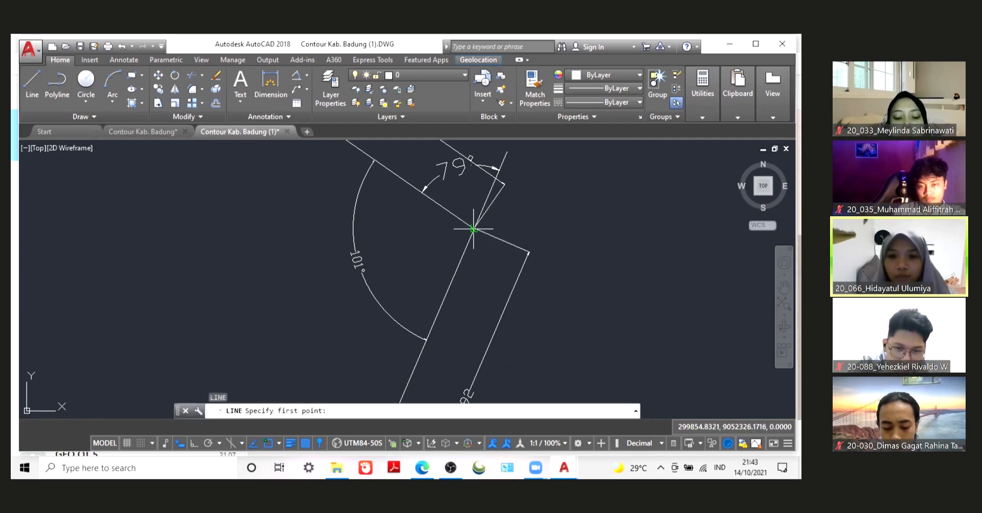
pyautogui.click(473, 229)
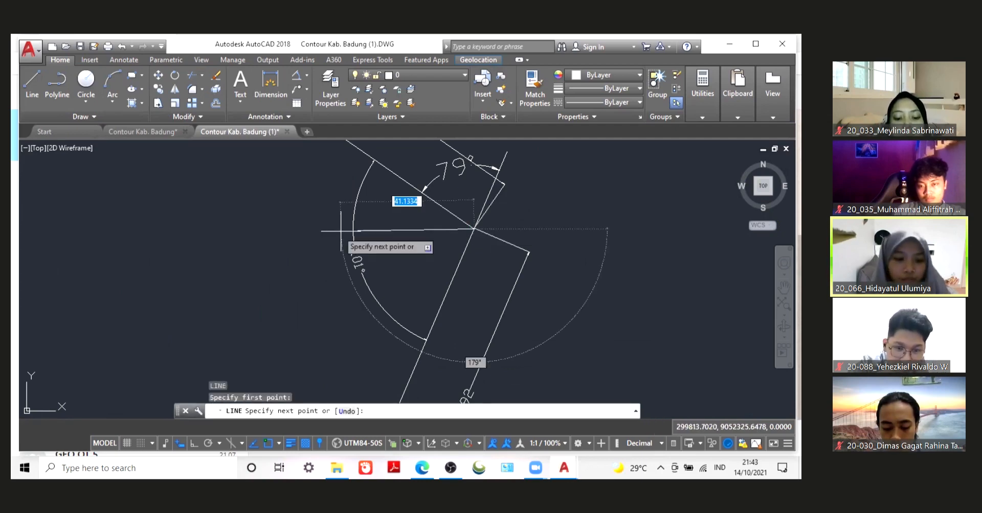
pyautogui.press('F8')
pyautogui.click(303, 230)
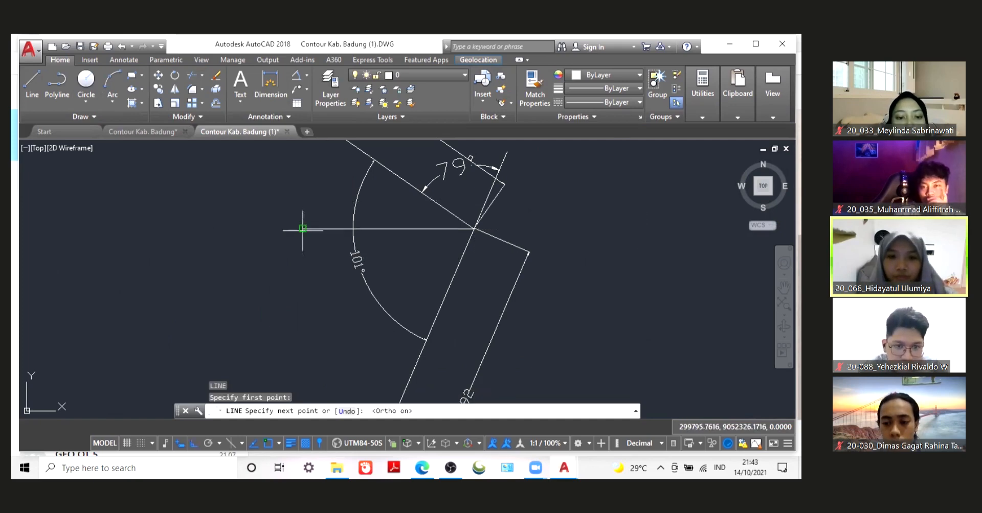
pyautogui.press('Escape')
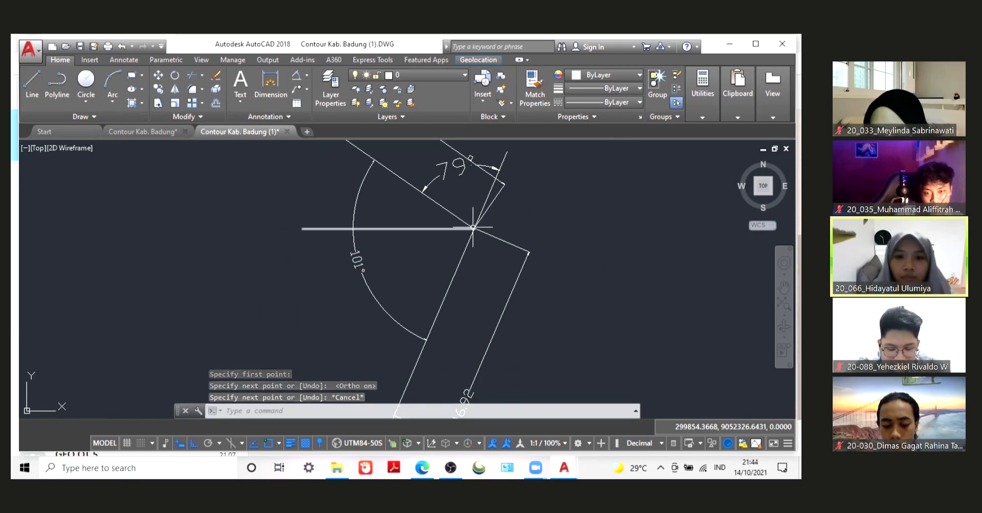
pyautogui.write('L')
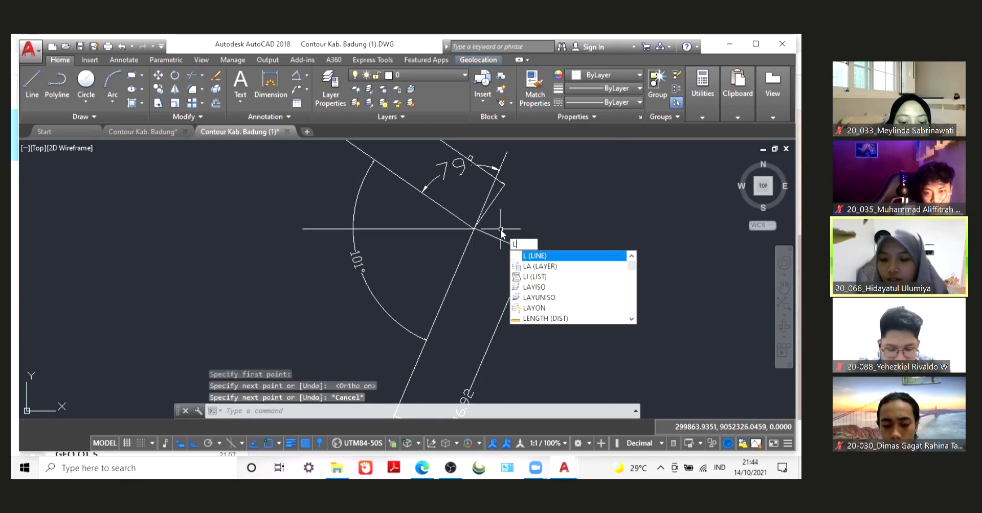
pyautogui.press('Return')
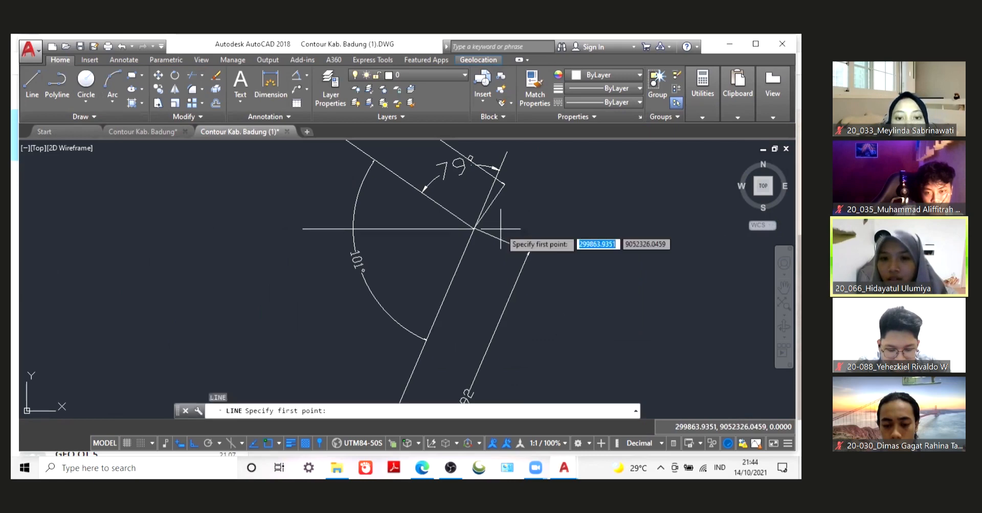
pyautogui.click(475, 229)
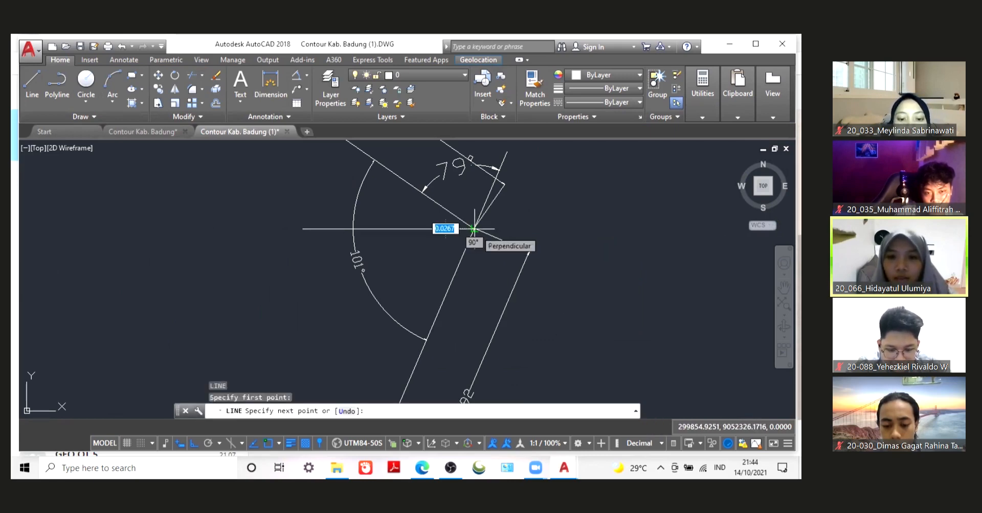
pyautogui.press('Escape')
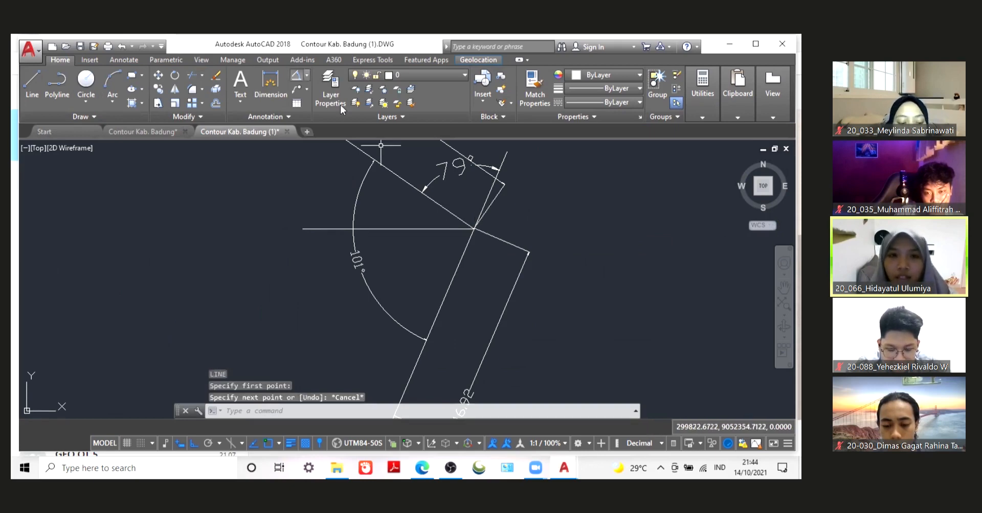
# Add an angular dimension between the northwest-running segment and the horizontal reference line at the P3 bend.
pyautogui.click(307, 75)
pyautogui.click(317, 142)
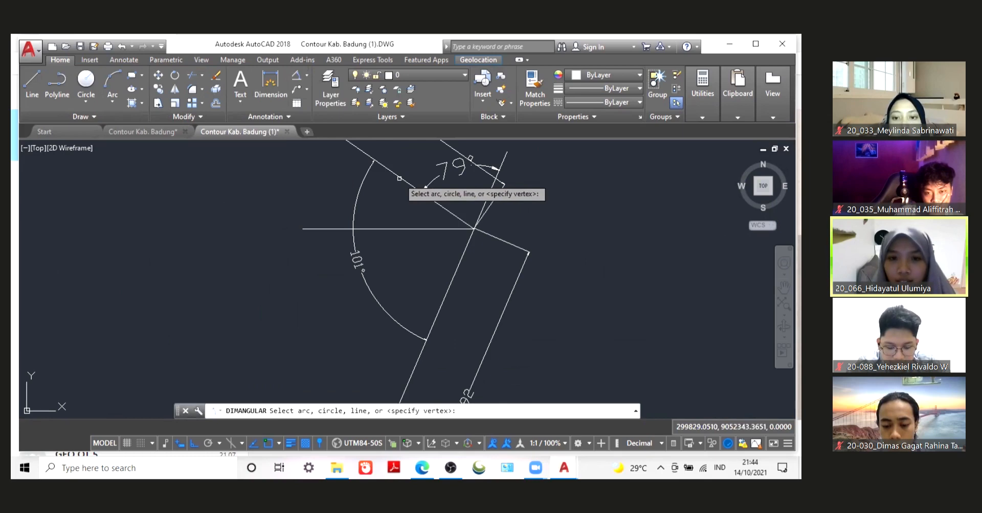
pyautogui.click(399, 178)
pyautogui.click(391, 228)
pyautogui.click(384, 211)
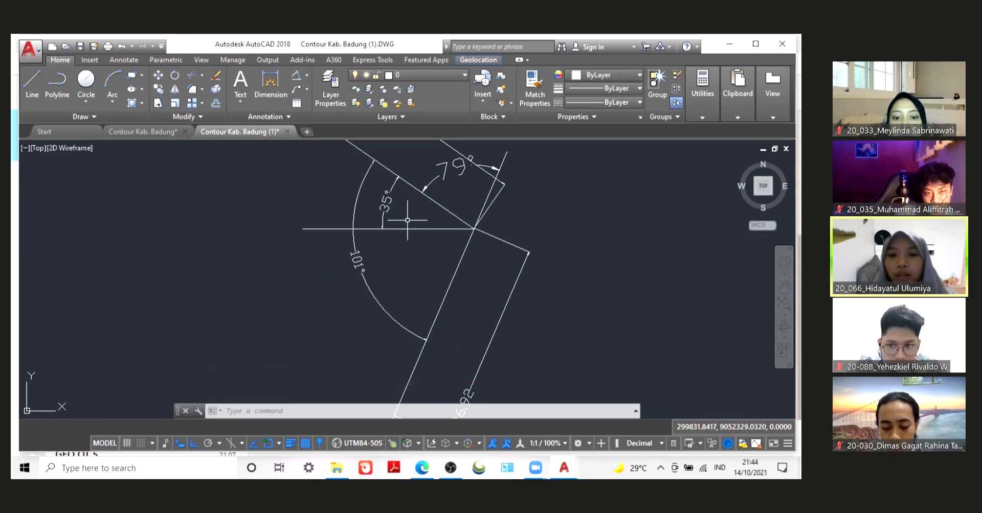
# Draw a bisector line with Ortho off from the P3 bend vertex southwestward, constrained to the angle <15.5.
pyautogui.click(473, 228)
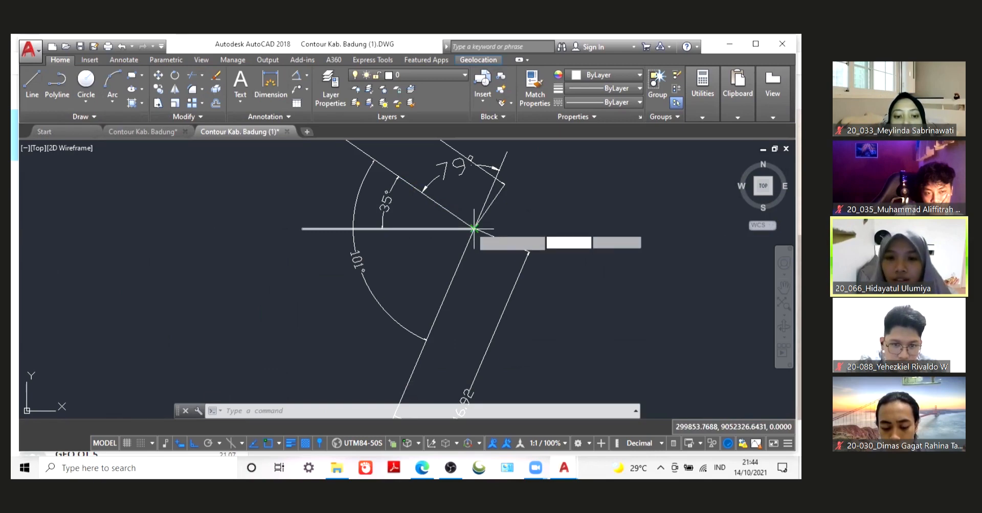
pyautogui.write('l')
pyautogui.press('Return')
pyautogui.click(473, 228)
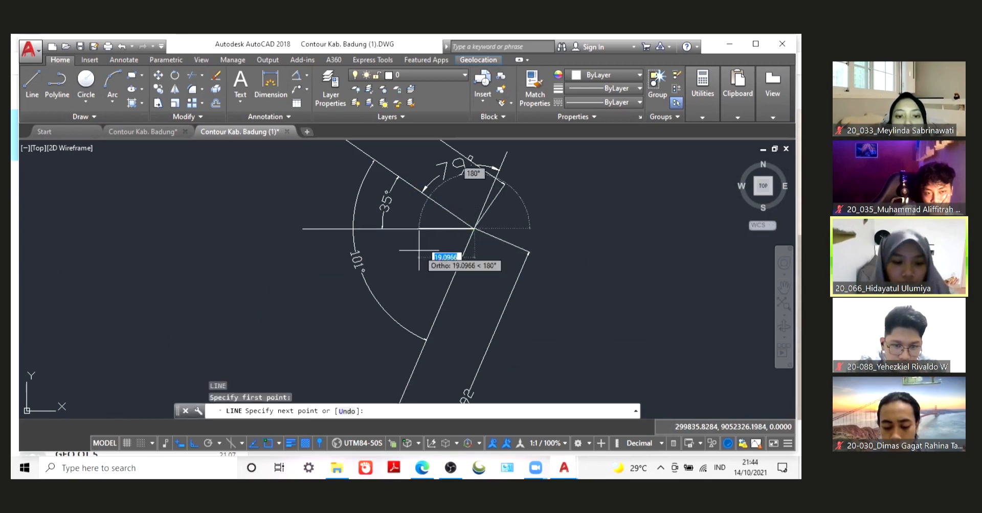
pyautogui.press('XF86AudioRaiseVolume')
pyautogui.press('XF86AudioRaiseVolume')
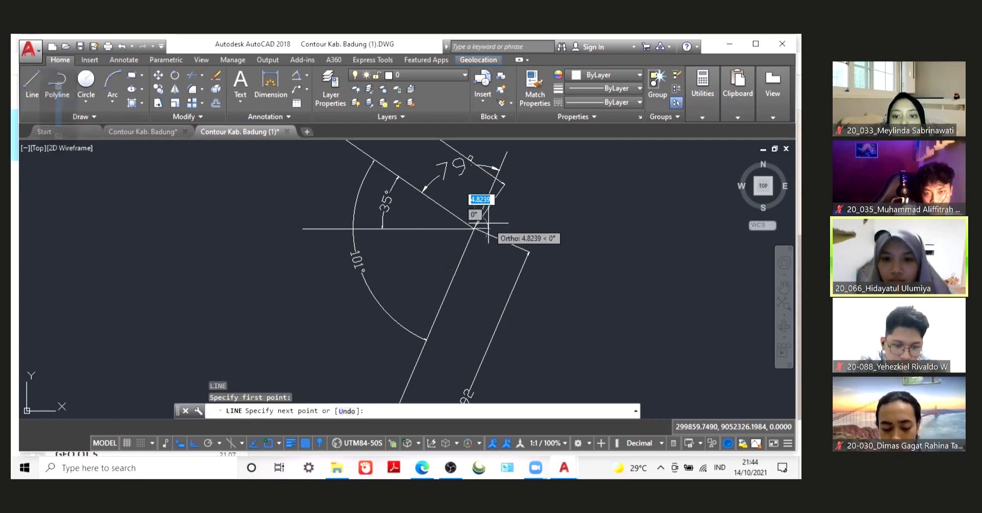
pyautogui.press('F8')
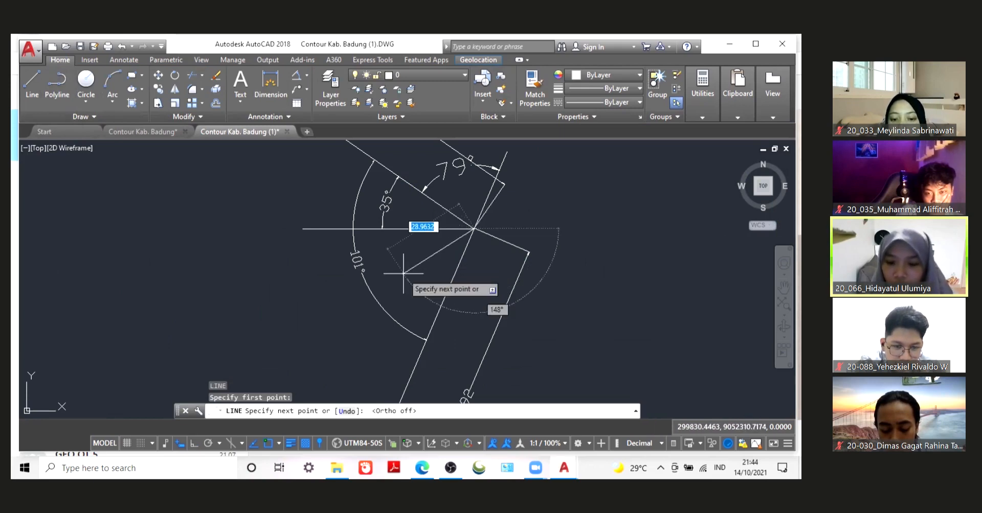
pyautogui.write('<')
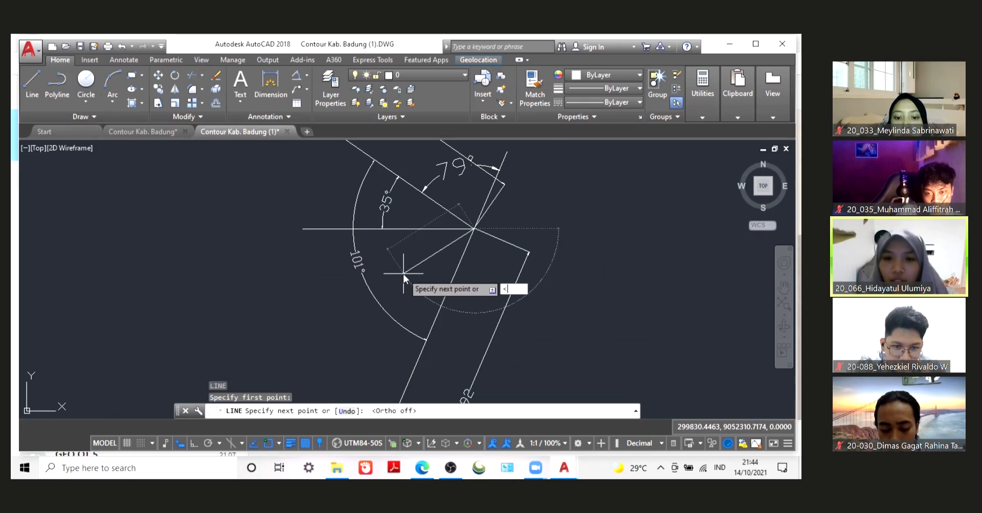
pyautogui.write('1')
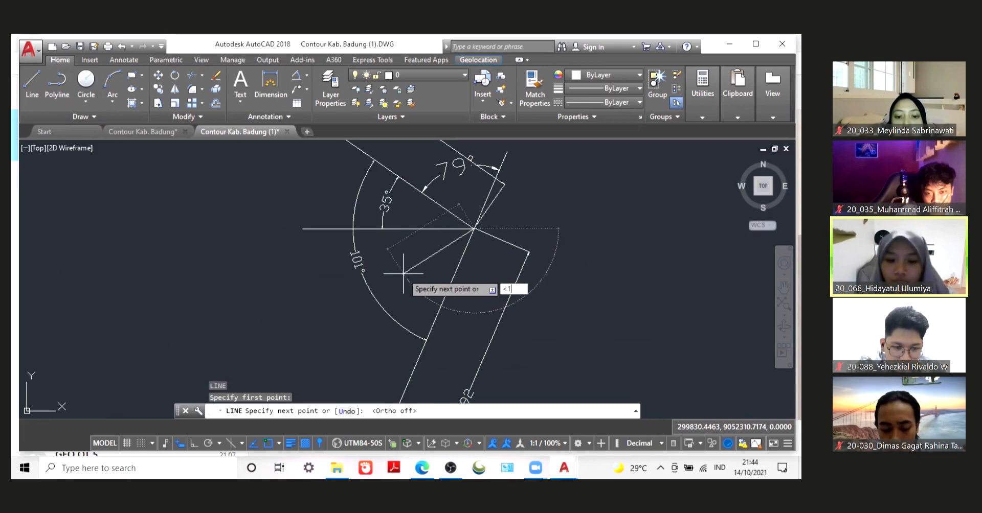
pyautogui.write('5.5')
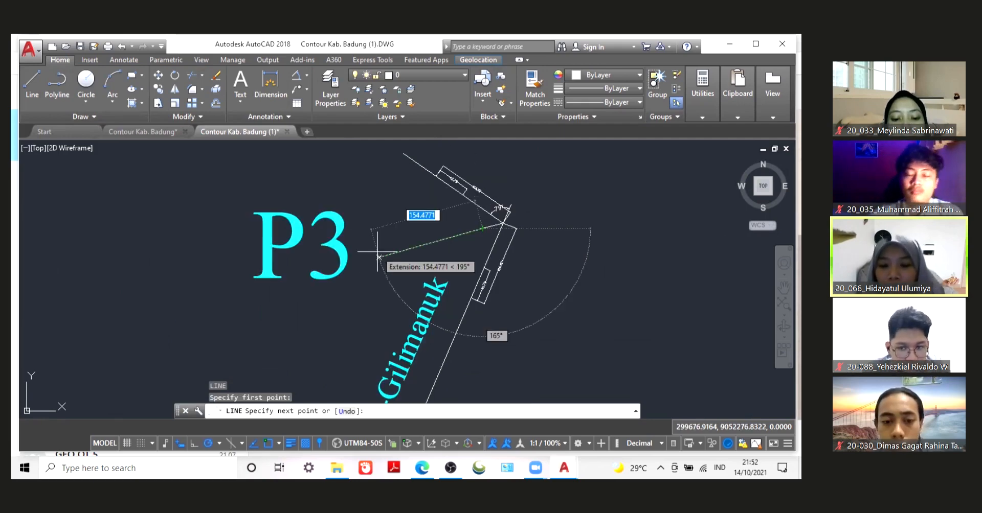
# Draw a line continuing the P3 bend bisector toward the west-southwest, placing its end 80 beyond the short line along the 195° extension.
pyautogui.press('BackSpace')
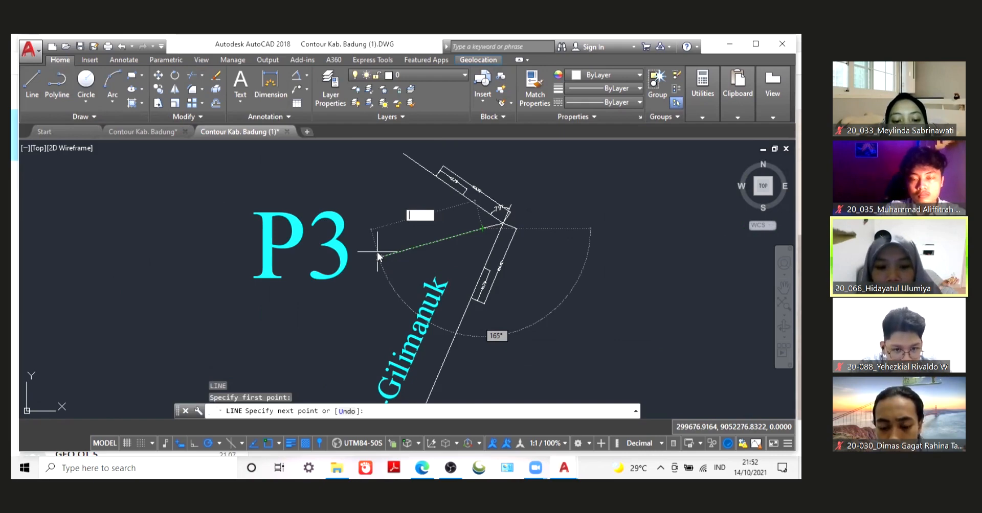
pyautogui.write('80')
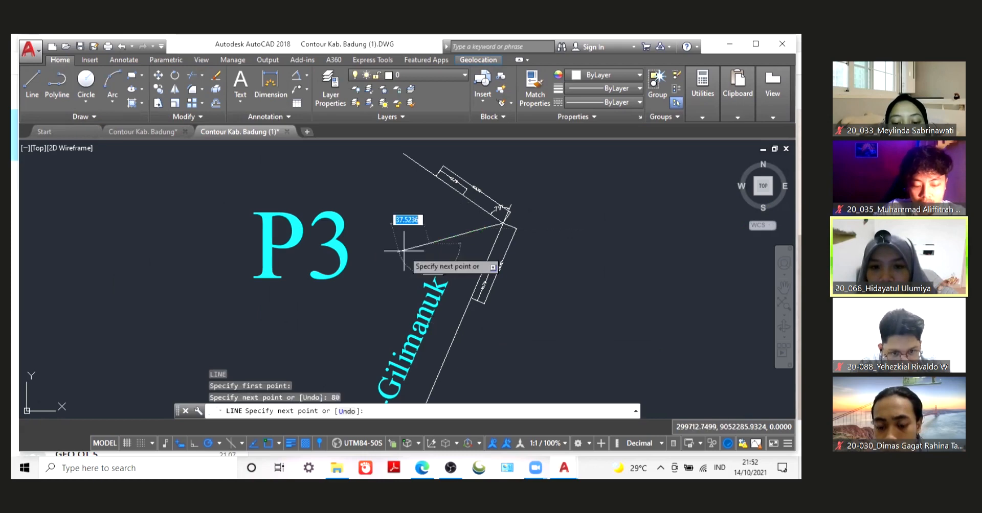
pyautogui.press('Return')
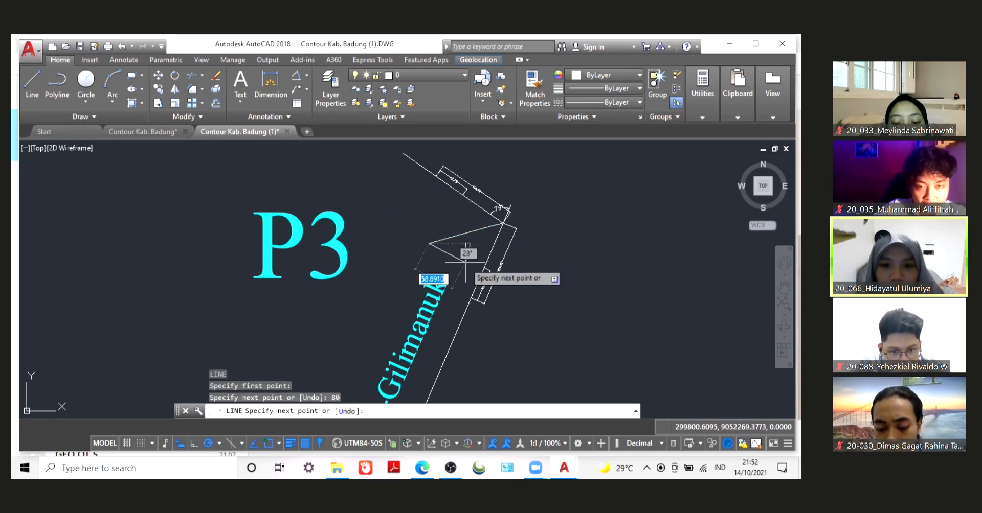
pyautogui.press('Escape')
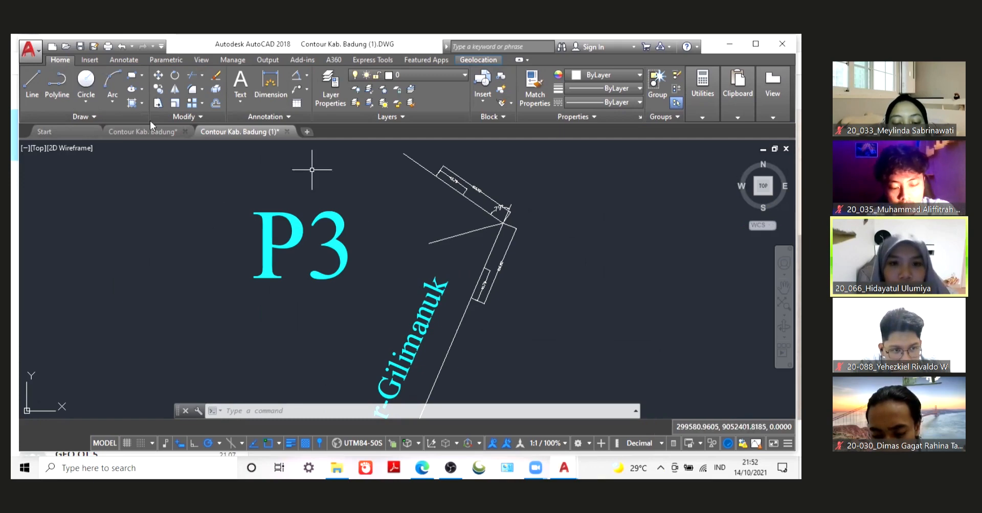
# Draw a circle of radius 80 centred on the far end of the P3 bisector line.
pyautogui.click(85, 81)
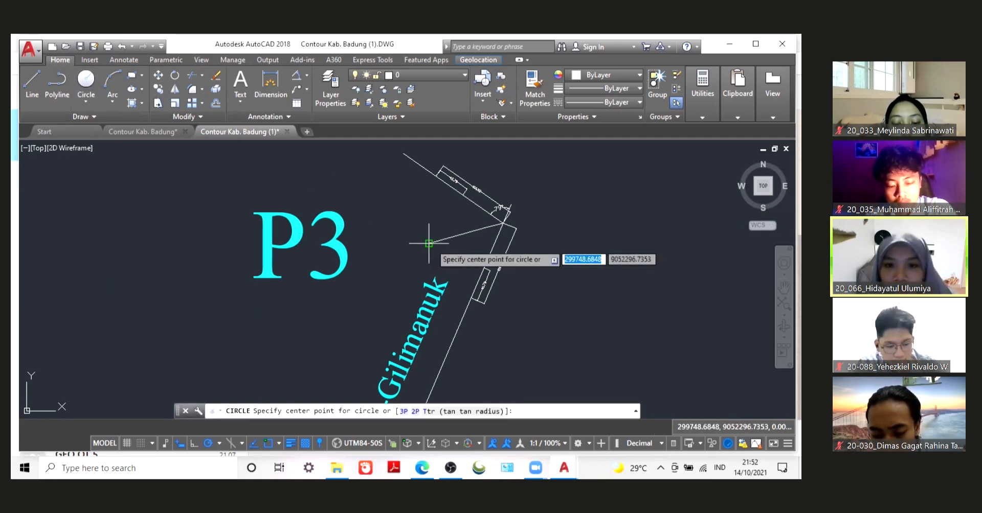
pyautogui.click(428, 243)
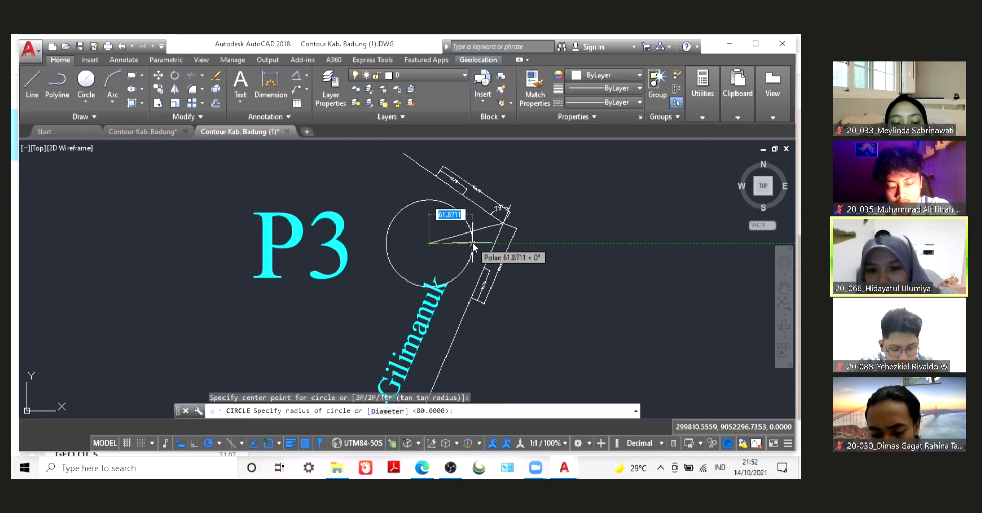
pyautogui.write('80')
pyautogui.press('Return')
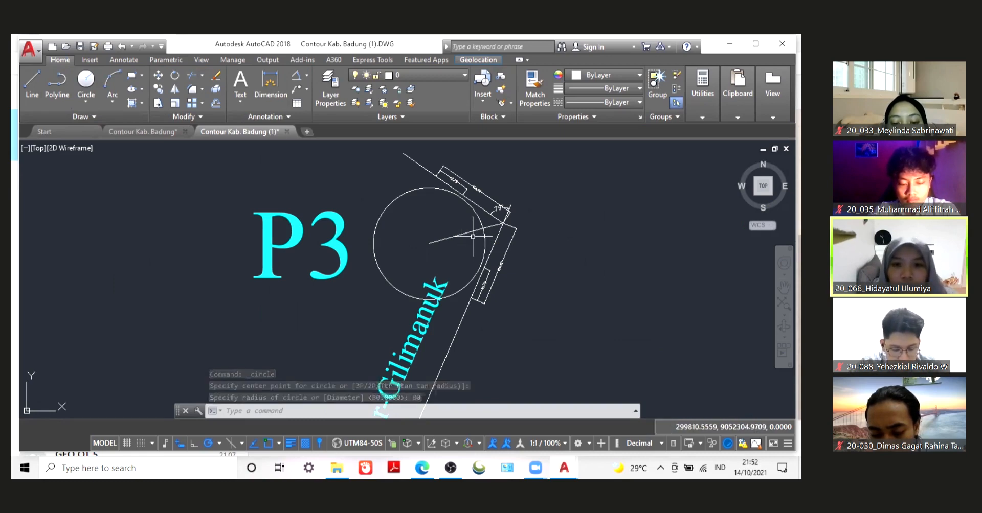
# Draw a line from the circle's centre to the southwest-running segment where its 46.79 dimension begins.
pyautogui.scroll(2, 472, 236)
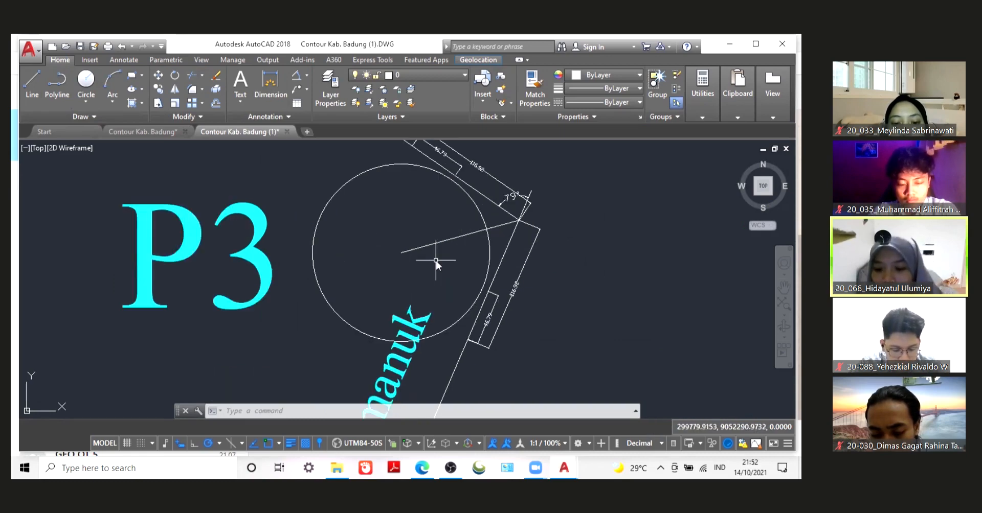
pyautogui.press('Return')
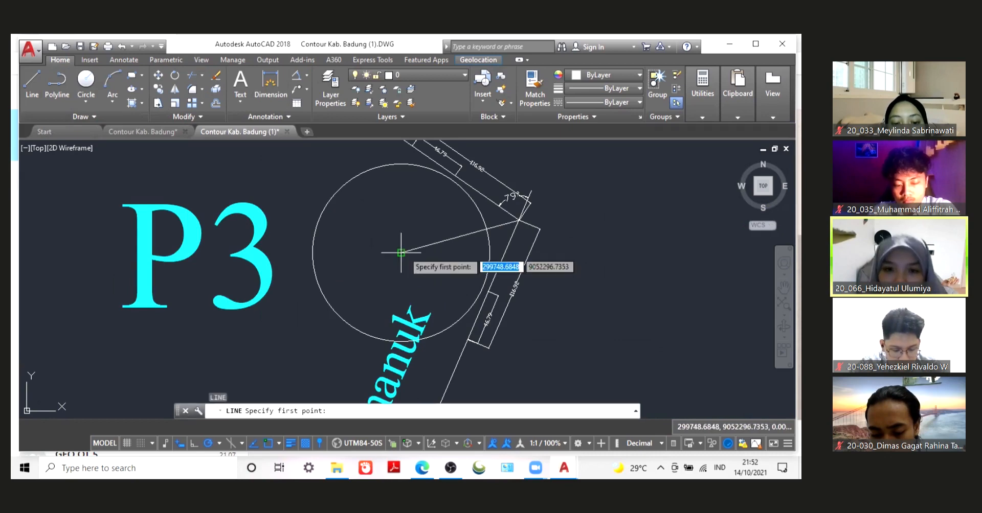
pyautogui.click(400, 252)
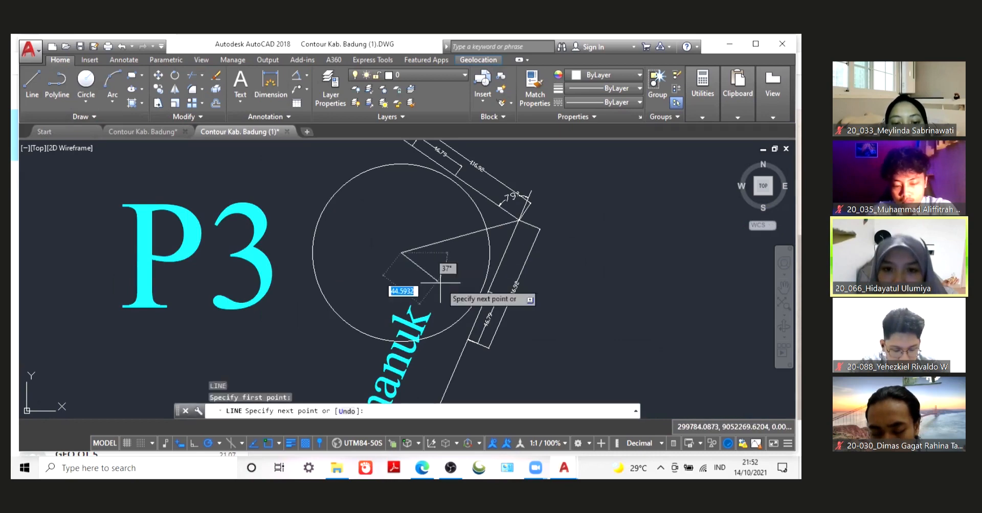
pyautogui.scroll(4, 478, 296)
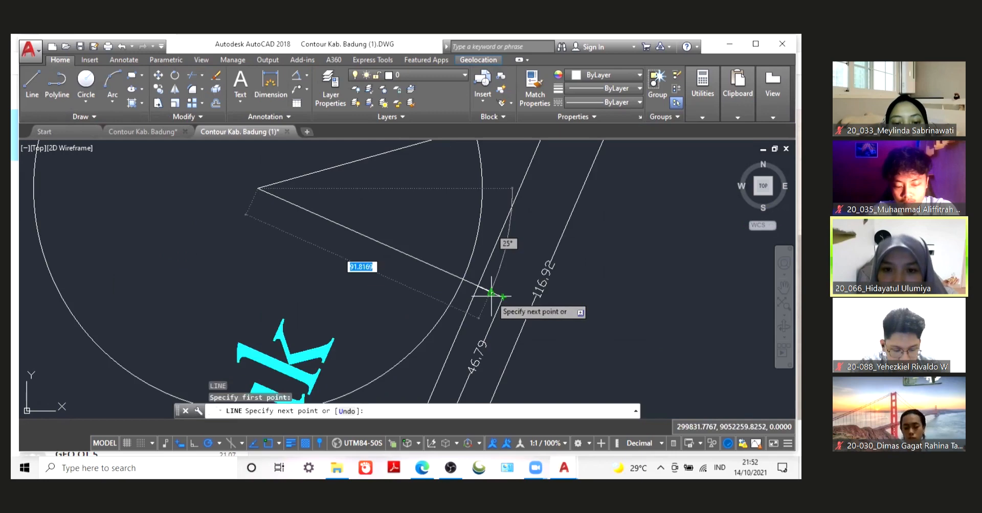
pyautogui.click(477, 286)
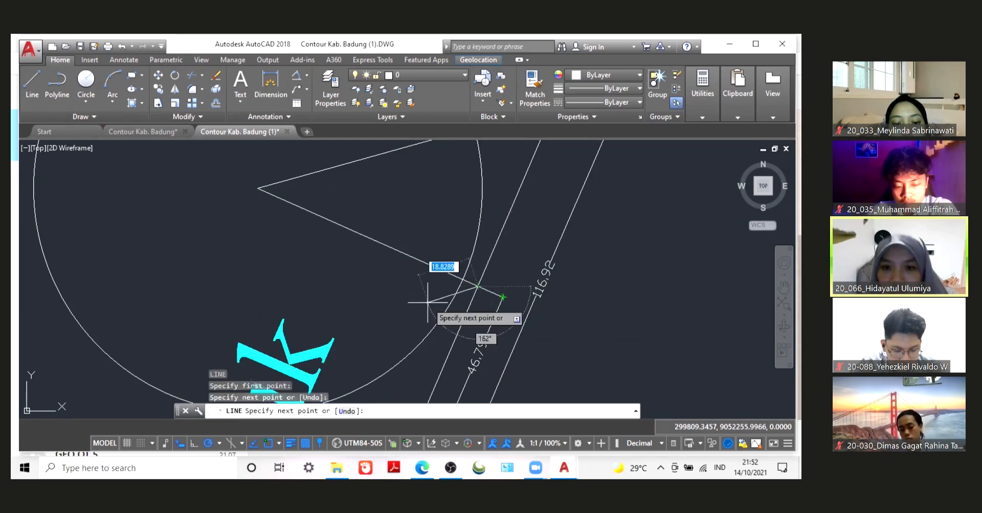
pyautogui.press('Escape')
pyautogui.scroll(-6, 428, 302)
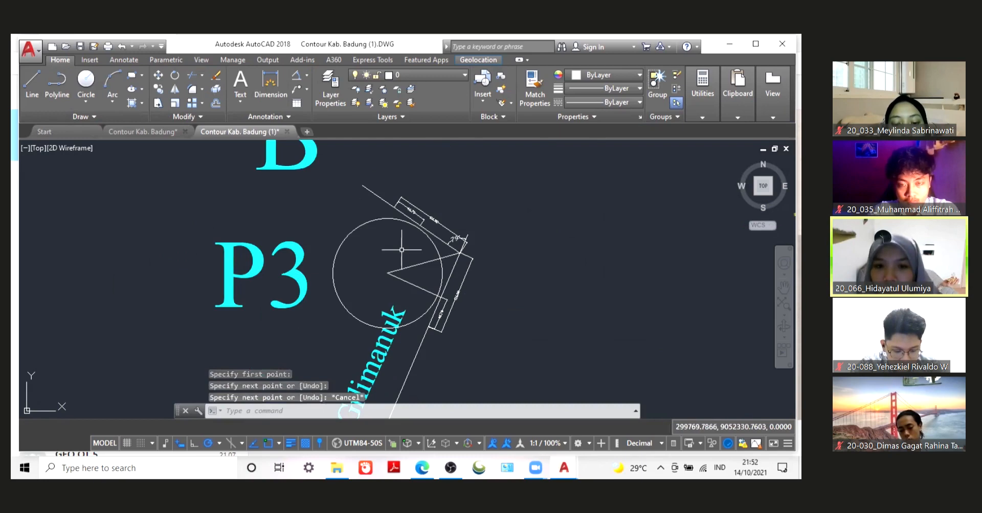
# Draw a line from the circle's centre to the northwest-running segment at the bend-side origin of its 46.79 dimension.
pyautogui.write('l')
pyautogui.press('Return')
pyautogui.click(387, 272)
pyautogui.scroll(6, 432, 225)
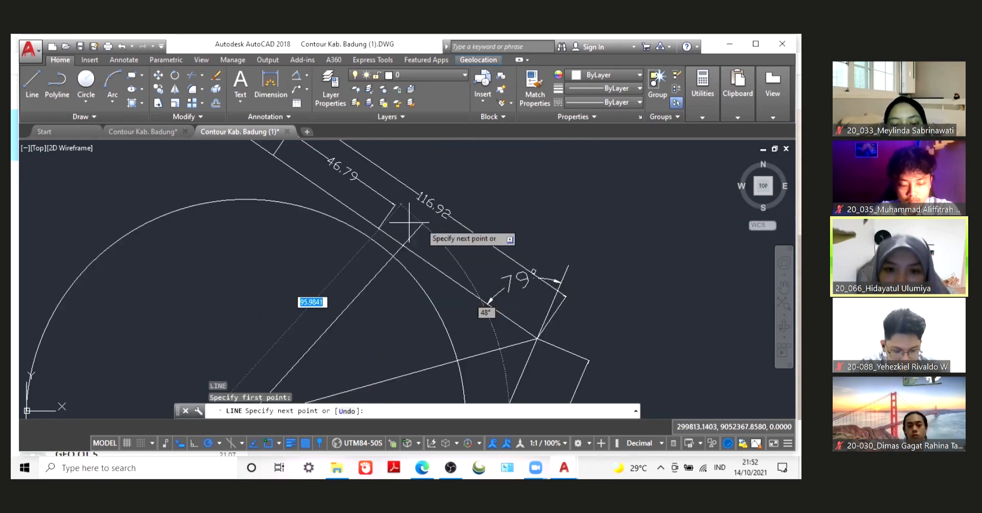
pyautogui.click(377, 228)
pyautogui.press('Escape')
pyautogui.scroll(-6, 425, 256)
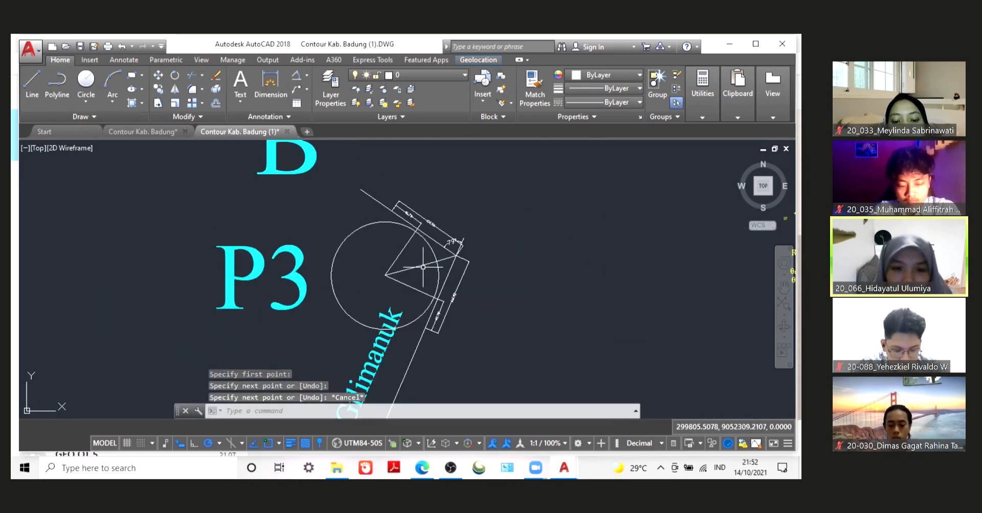
pyautogui.scroll(7, 424, 271)
pyautogui.scroll(-2, 439, 292)
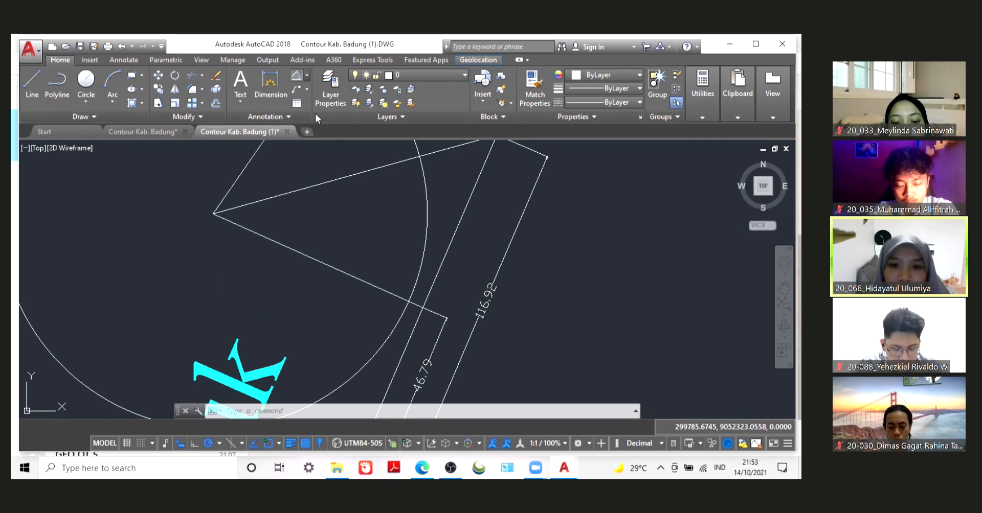
pyautogui.click(307, 75)
pyautogui.click(312, 135)
pyautogui.click(423, 307)
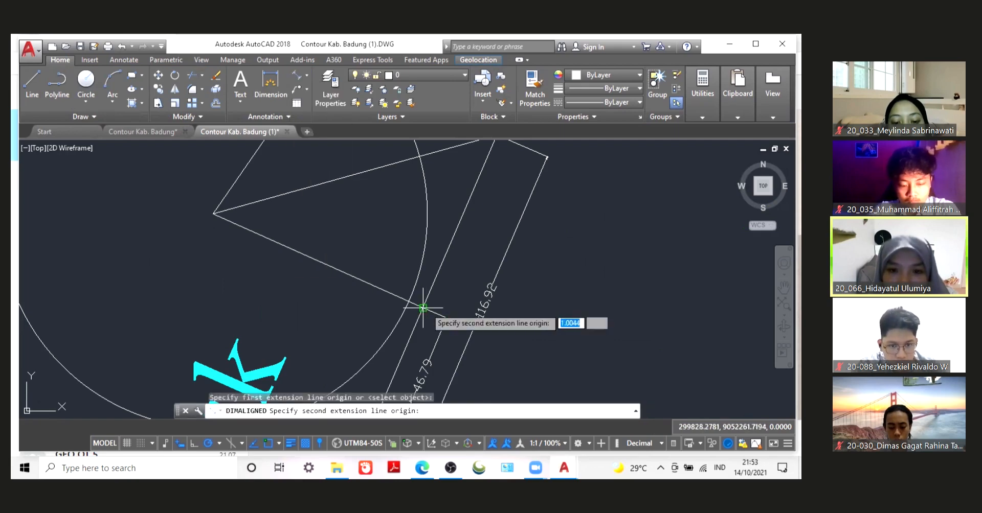
pyautogui.click(408, 302)
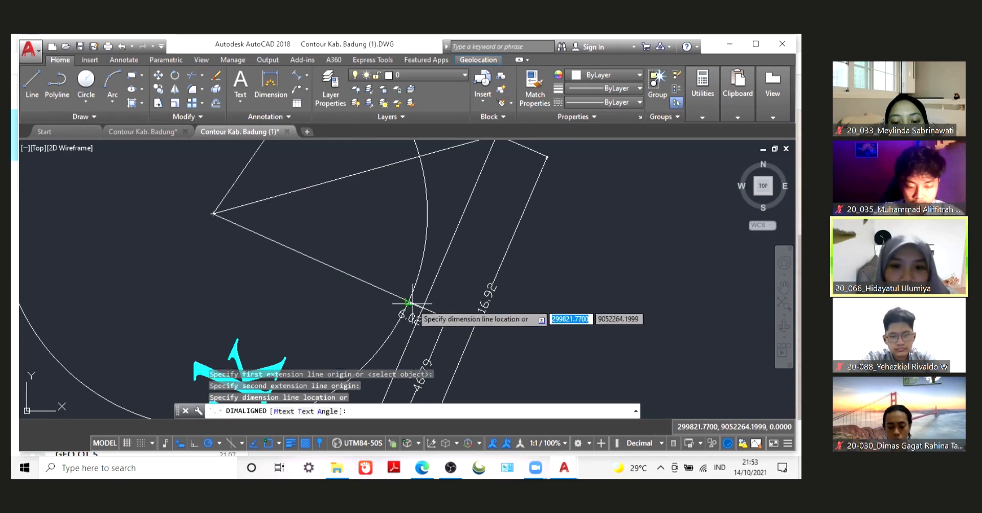
pyautogui.press('Escape')
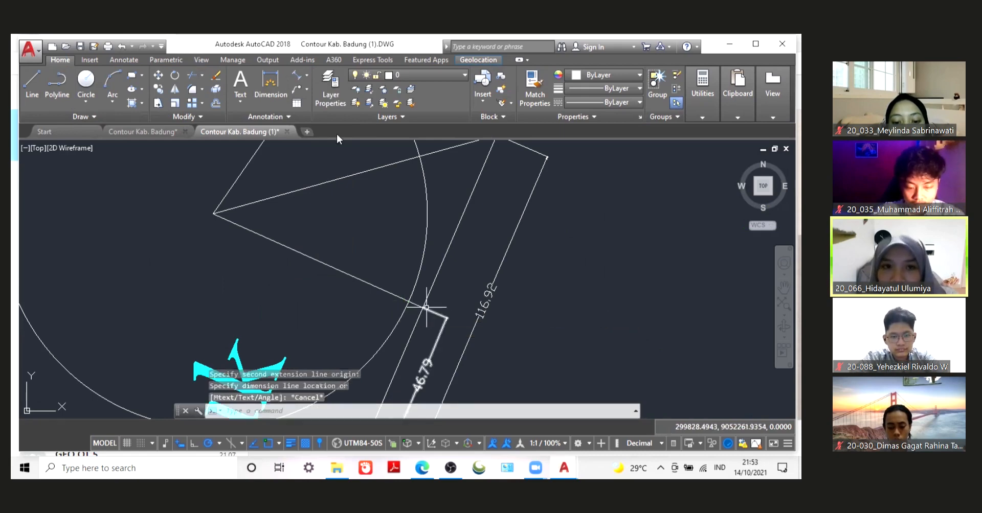
# Place a 5.07 aligned dimension along the southeast radial line, from the southwest-running segment inward toward the circle.
pyautogui.press('Return')
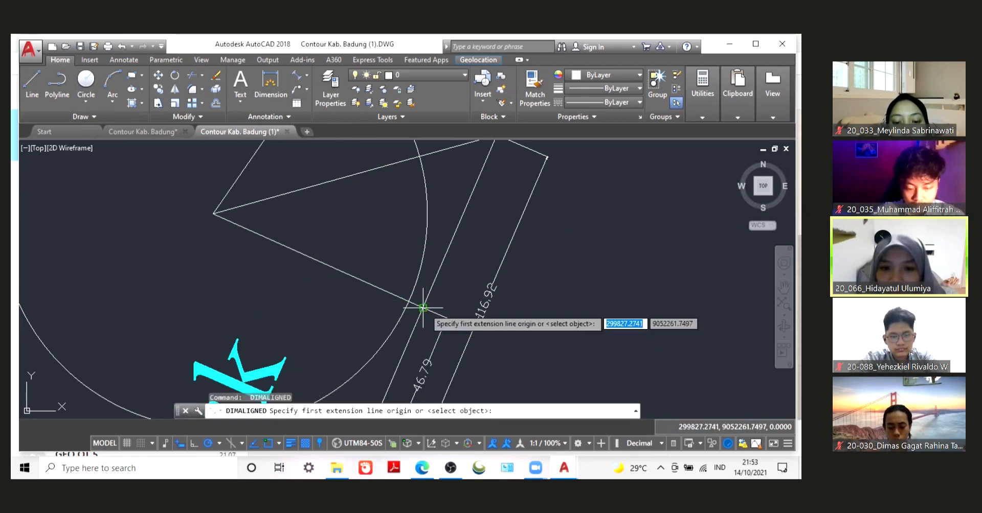
pyautogui.click(423, 309)
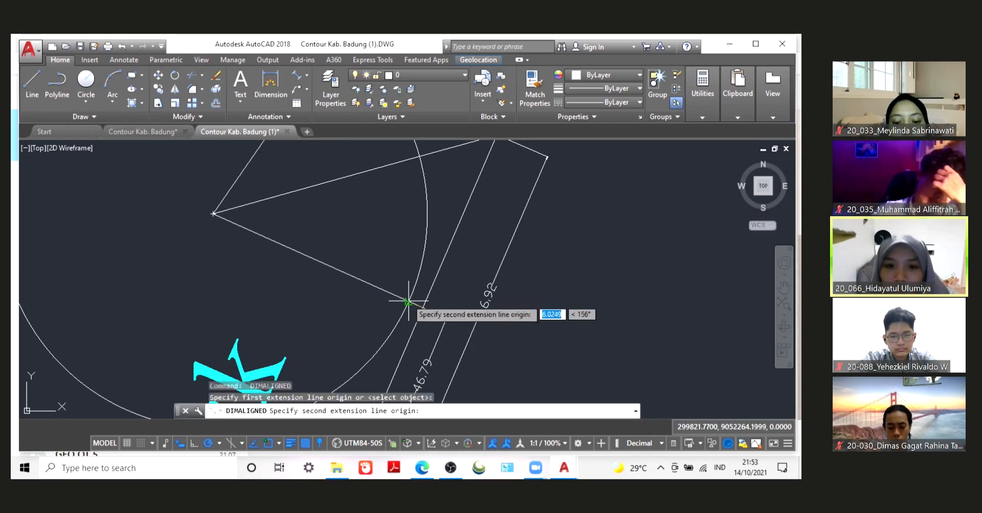
pyautogui.write('5')
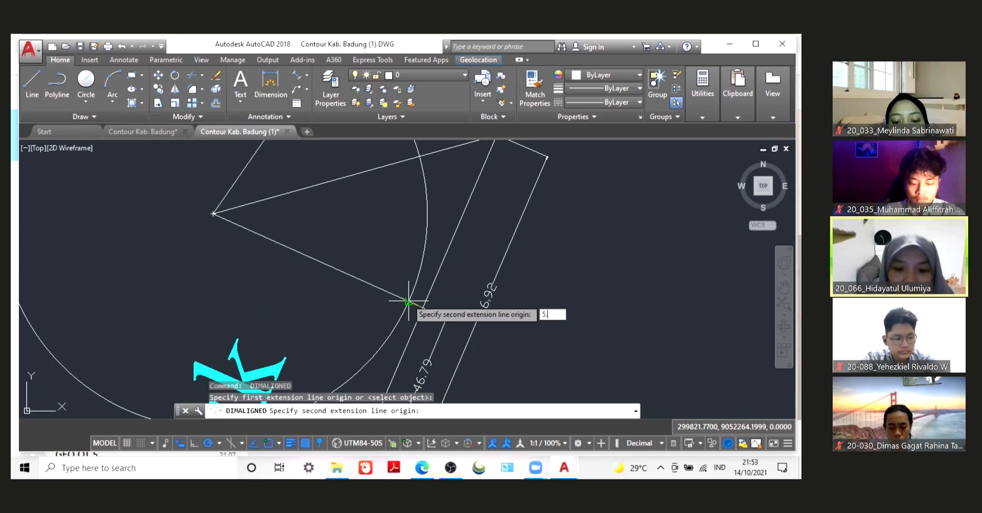
pyautogui.write('.07')
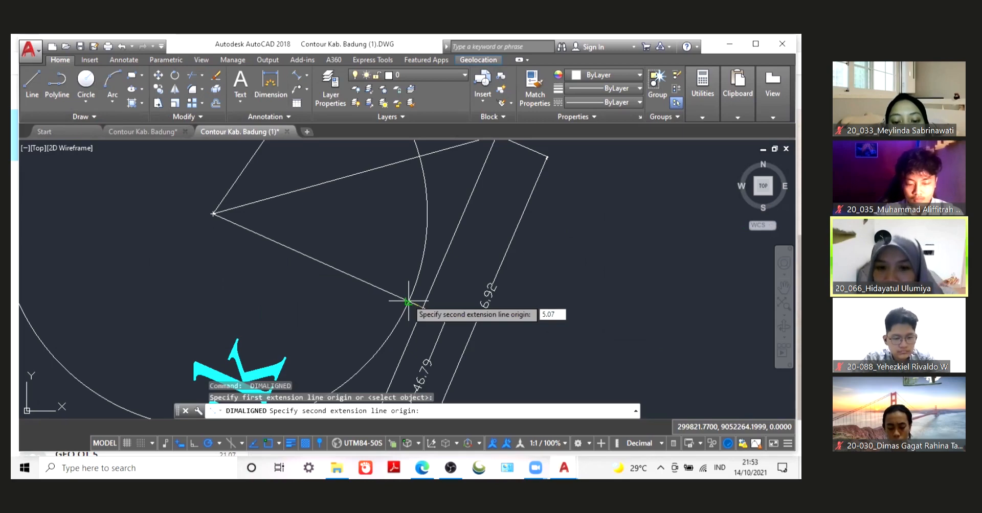
pyautogui.press('Return')
pyautogui.click(406, 309)
# Place a 5.07 aligned dimension along the northeast radial line, from the northwest-running segment inward toward the circle.
pyautogui.scroll(-3, 460, 237)
pyautogui.scroll(3, 446, 169)
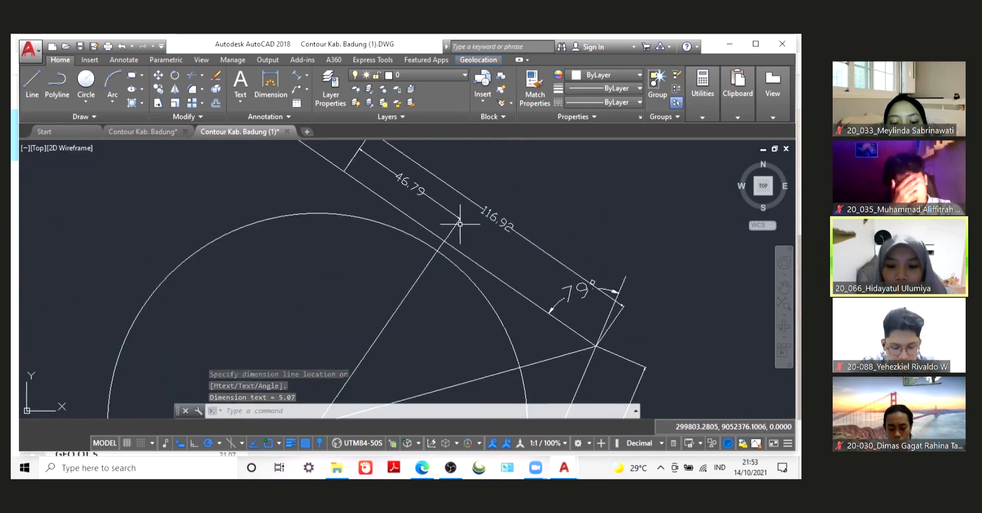
pyautogui.scroll(2, 459, 224)
pyautogui.press('Return')
pyautogui.click(417, 265)
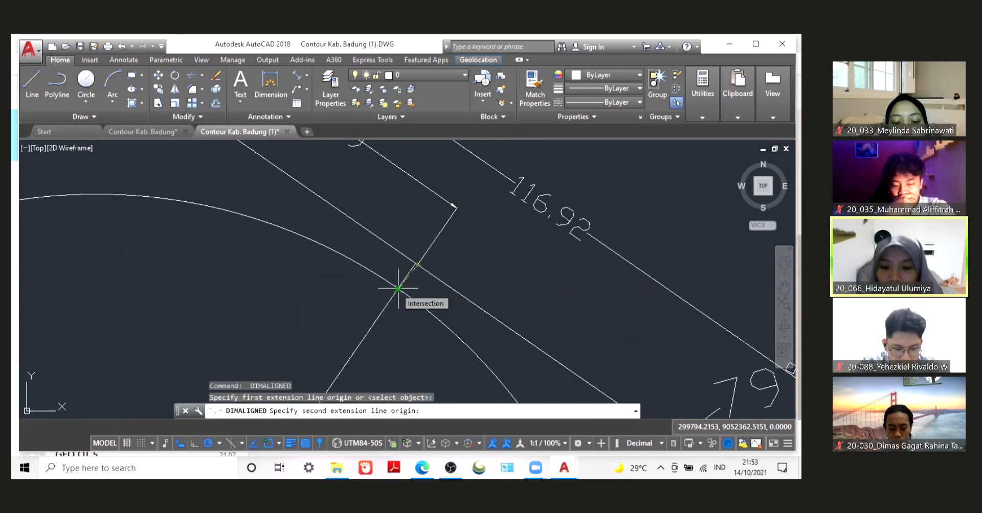
pyautogui.write('5.07')
pyautogui.press('Return')
pyautogui.click(412, 293)
pyautogui.scroll(-4, 511, 236)
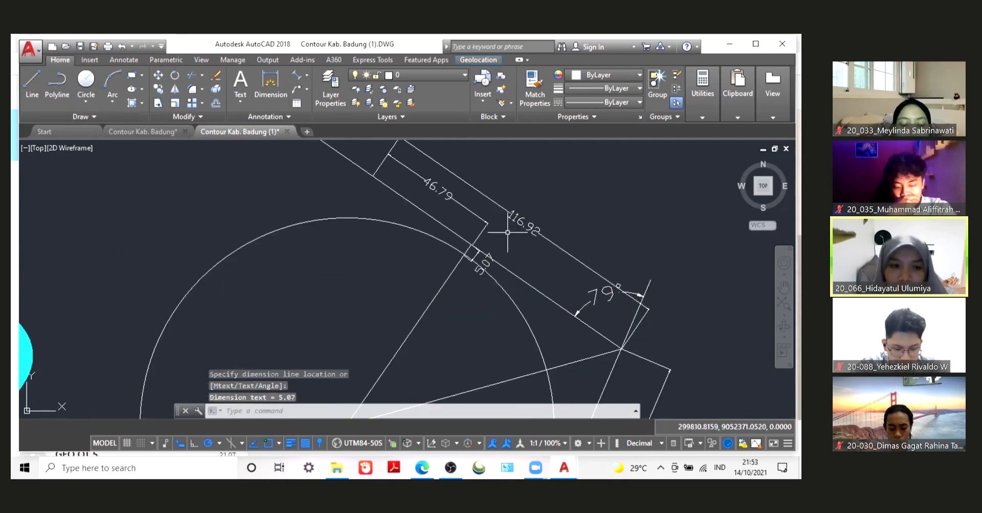
pyautogui.scroll(4, 526, 332)
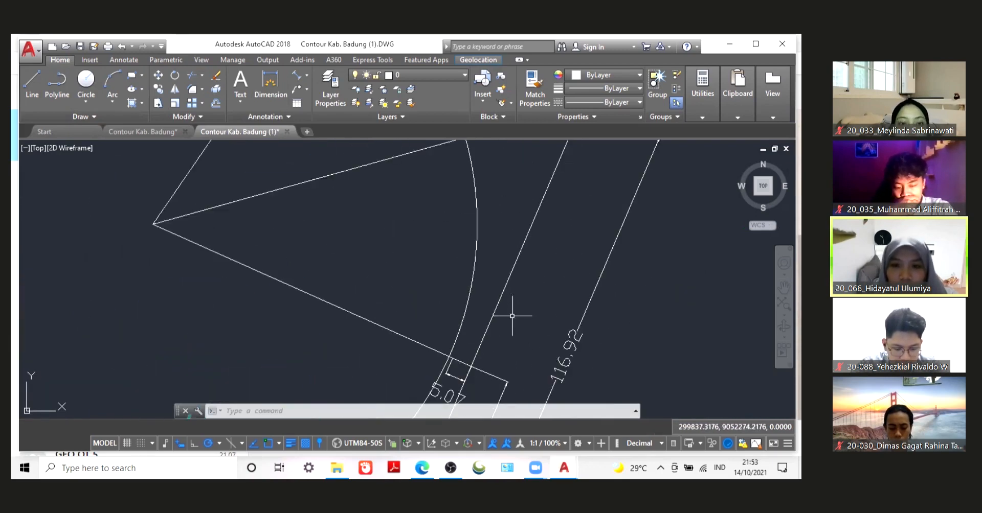
pyautogui.scroll(-2, 512, 316)
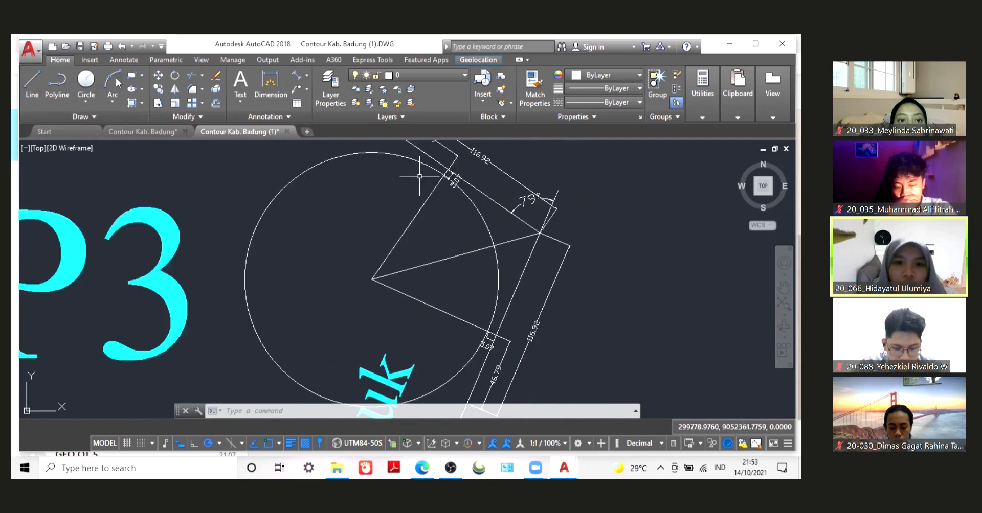
# Draw a three-point arc along the circle between the two radial lines, passing through the line from the centre to the P3 bend.
pyautogui.click(114, 82)
pyautogui.scroll(5, 491, 332)
pyautogui.click(478, 328)
pyautogui.scroll(-5, 516, 274)
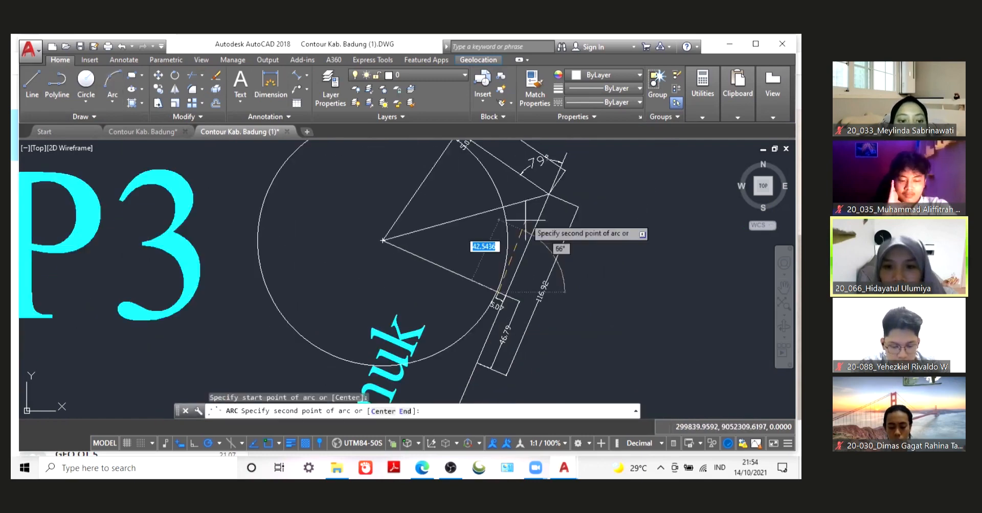
pyautogui.click(504, 205)
pyautogui.scroll(-4, 469, 171)
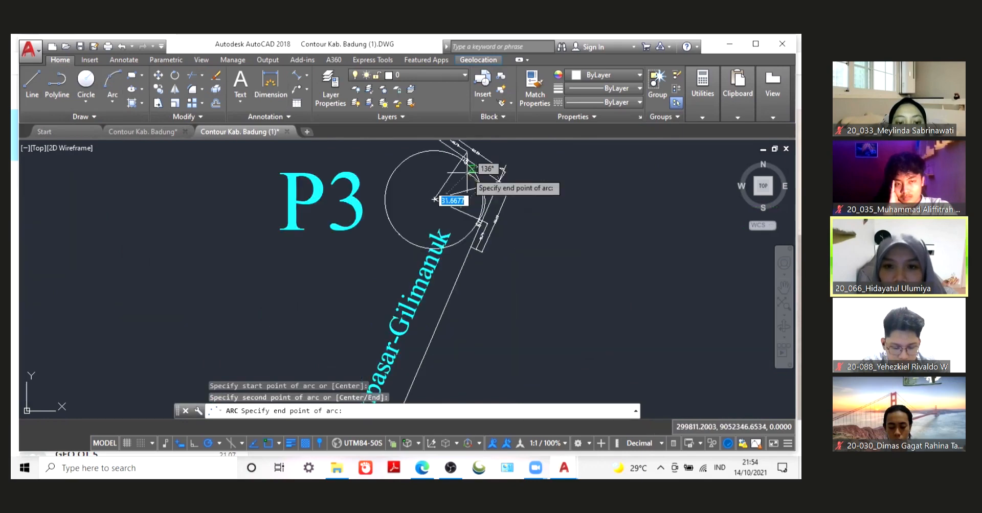
pyautogui.scroll(4, 438, 287)
pyautogui.click(438, 286)
pyautogui.scroll(-6, 513, 257)
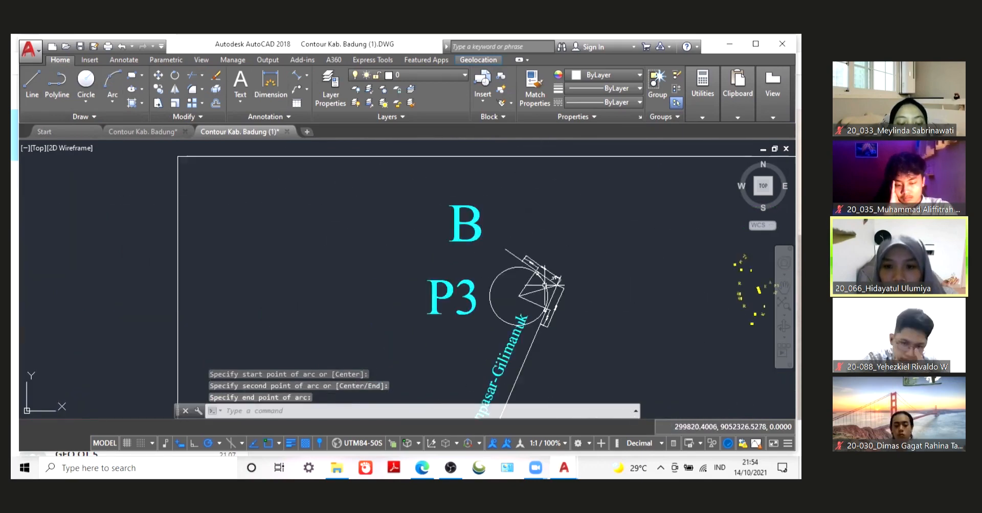
# Draw a line joining the arc's southern end to the far origin of the southwest-running segment's 46.79 dimension.
pyautogui.scroll(8, 543, 283)
pyautogui.scroll(-3, 532, 271)
pyautogui.write('l')
pyautogui.press('Return')
pyautogui.scroll(5, 508, 195)
pyautogui.click(495, 175)
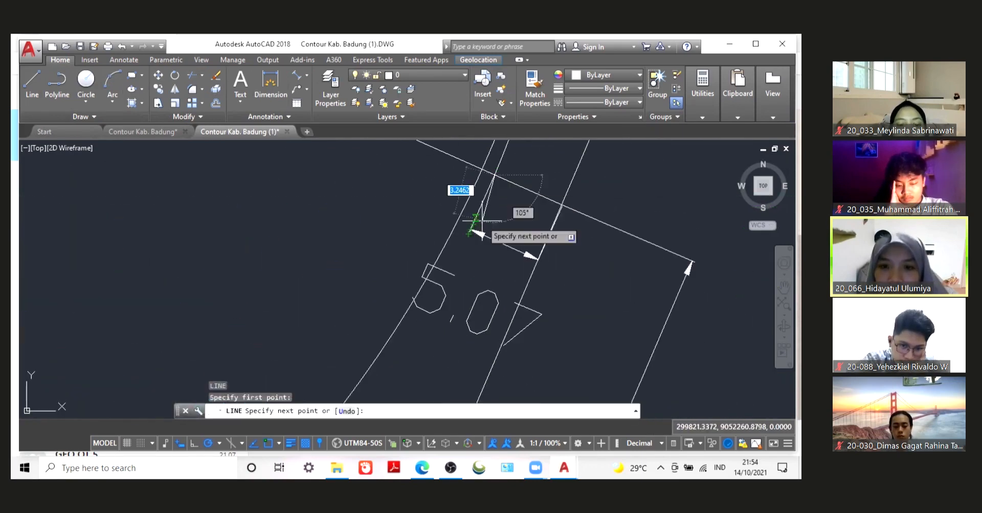
pyautogui.scroll(-3, 478, 233)
pyautogui.scroll(-3, 447, 242)
pyautogui.press('Escape')
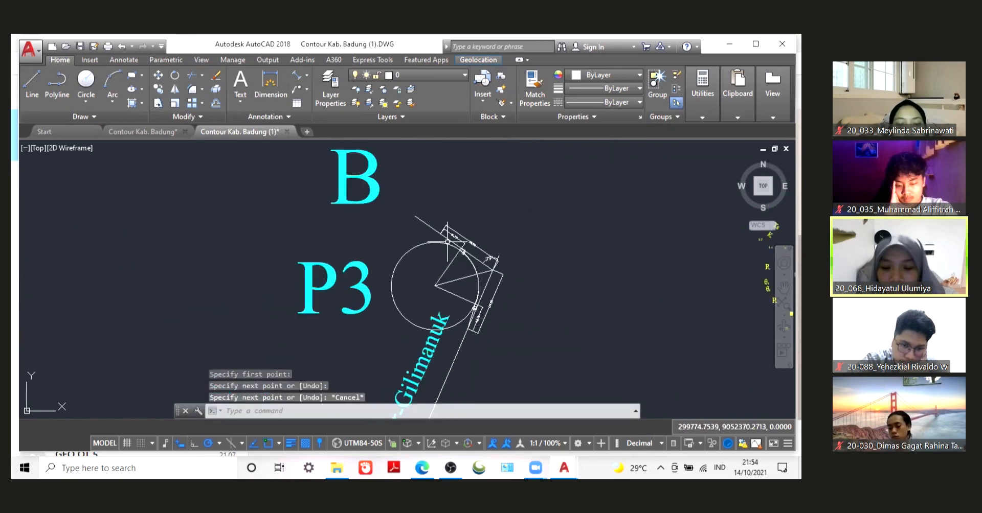
# Draw a line from the far origin of the northwest-running segment's 46.79 dimension to the arc's northern end.
pyautogui.scroll(3, 443, 235)
pyautogui.scroll(2, 444, 236)
pyautogui.write('l')
pyautogui.press('Return')
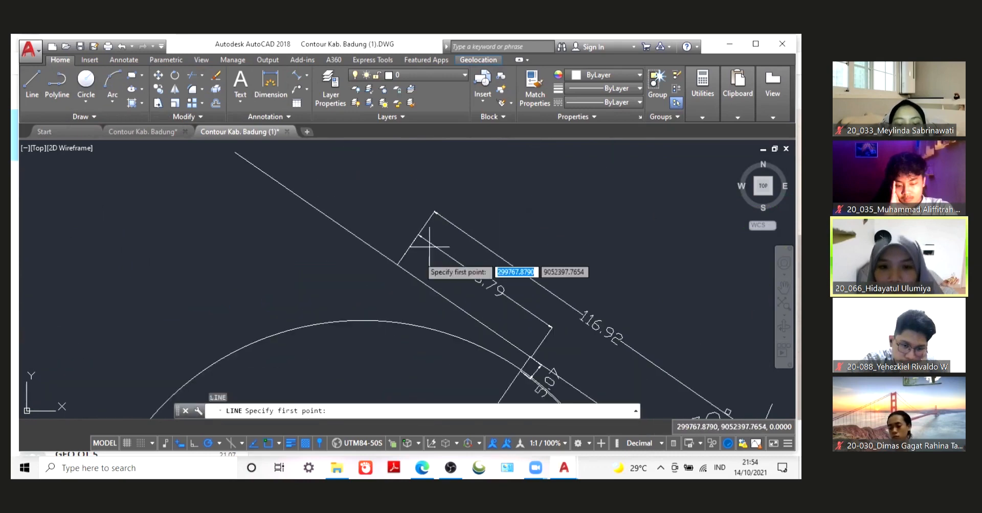
pyautogui.click(397, 264)
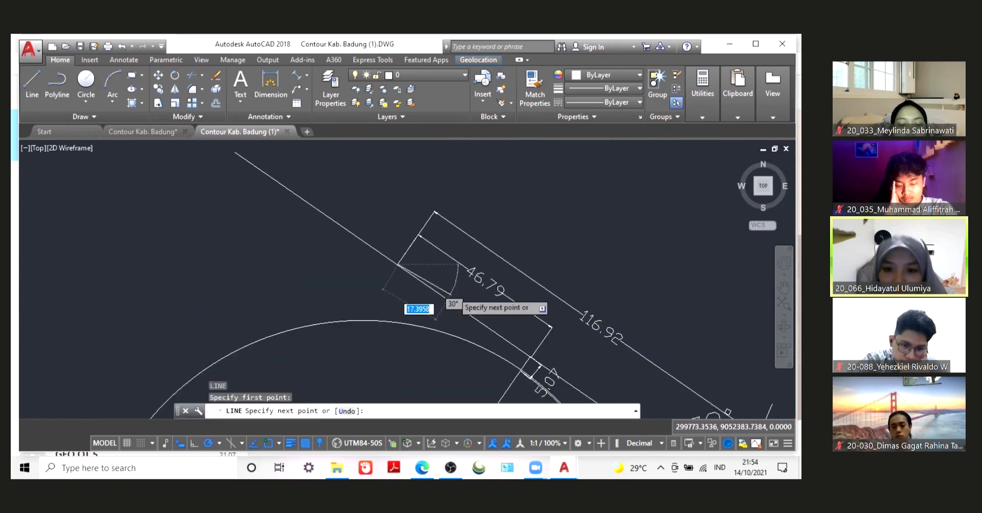
pyautogui.scroll(-3, 480, 322)
pyautogui.scroll(4, 404, 273)
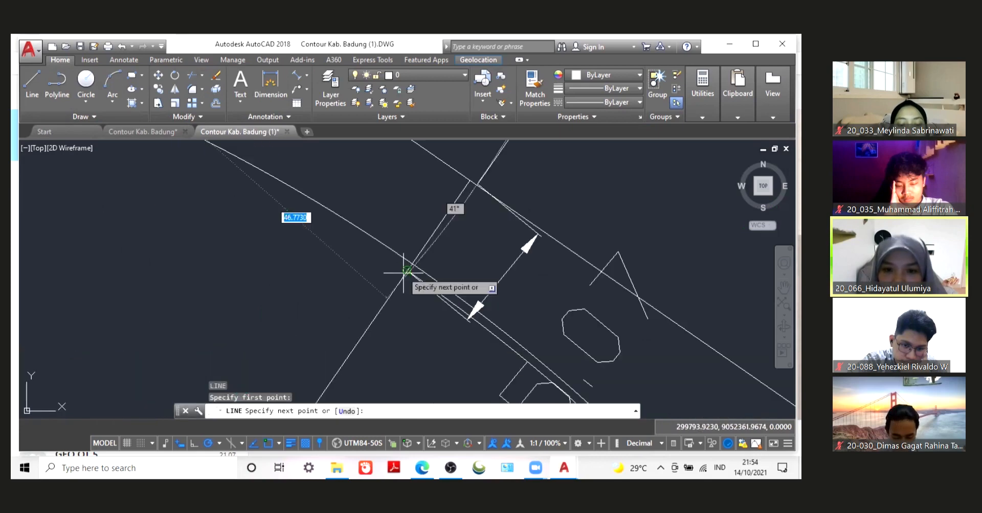
pyautogui.click(404, 272)
pyautogui.click(404, 272)
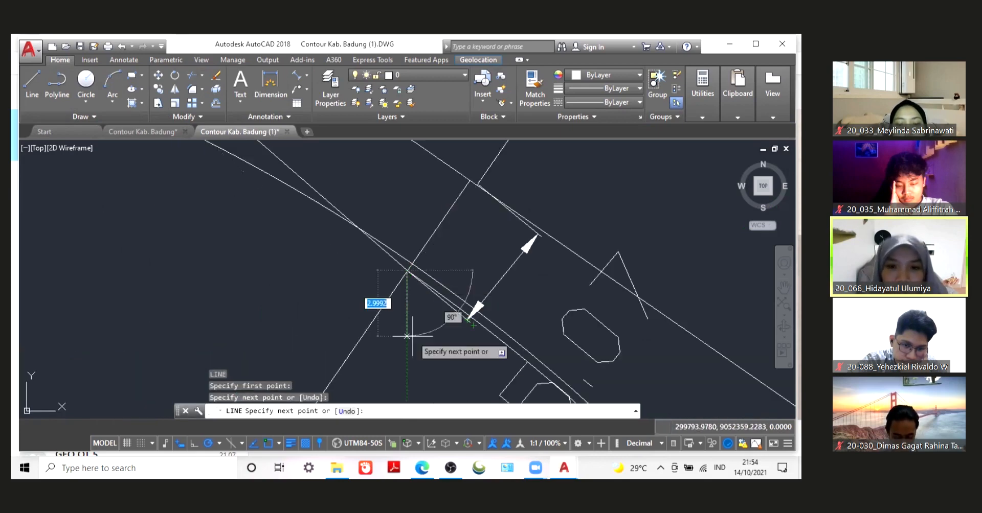
pyautogui.press('Escape')
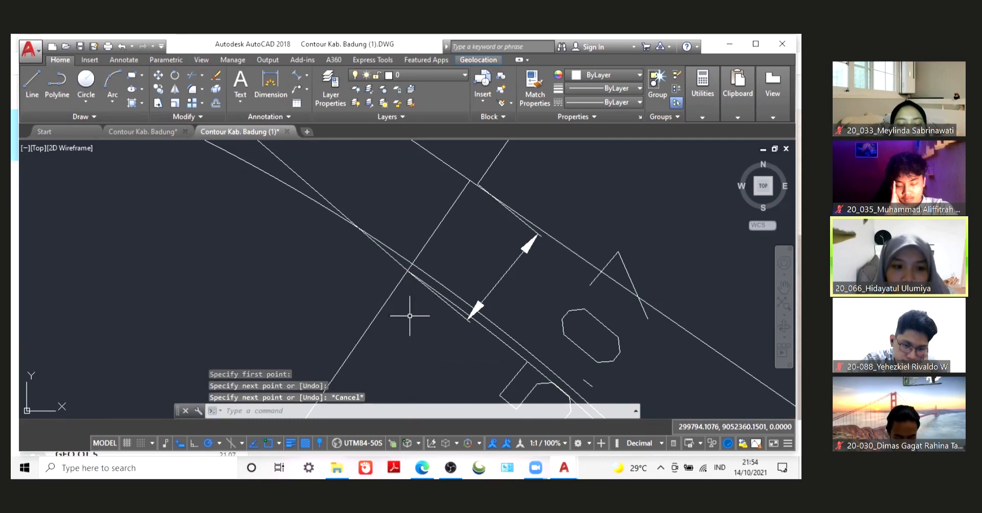
# Delete the construction circle at P3, keeping the arc and the radial lines.
pyautogui.scroll(-6, 409, 316)
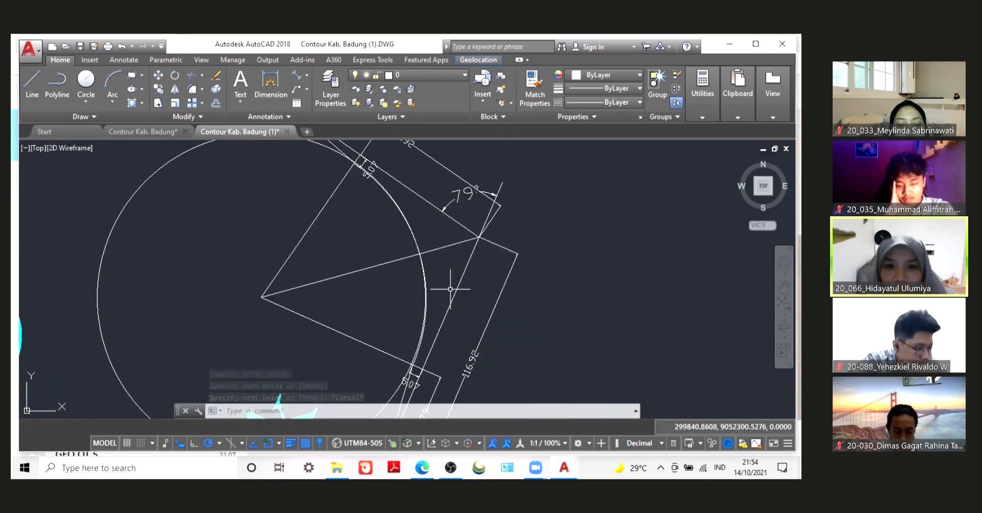
pyautogui.scroll(-2, 450, 289)
pyautogui.click(310, 192)
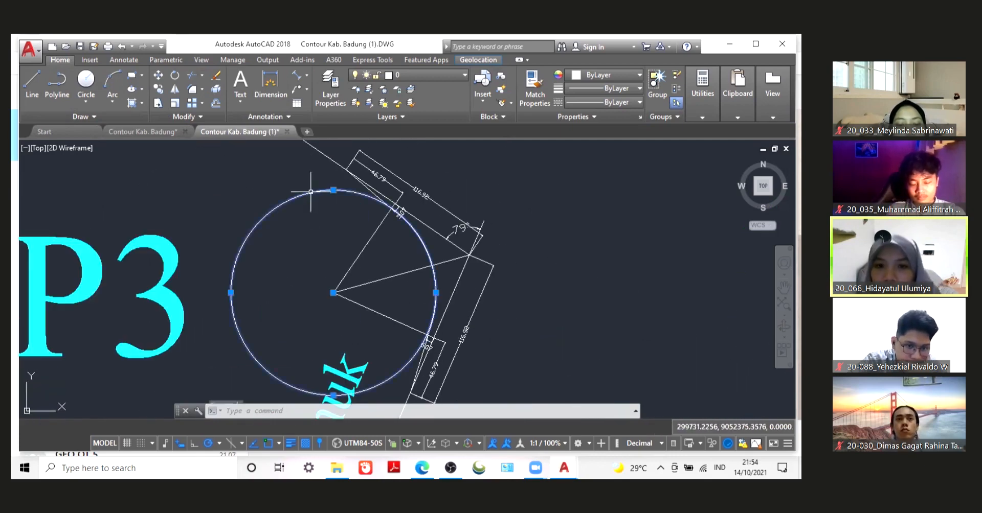
pyautogui.press('Delete')
# Offset the P3 arc by 3.5 to both its outer and inner sides.
pyautogui.scroll(2, 452, 287)
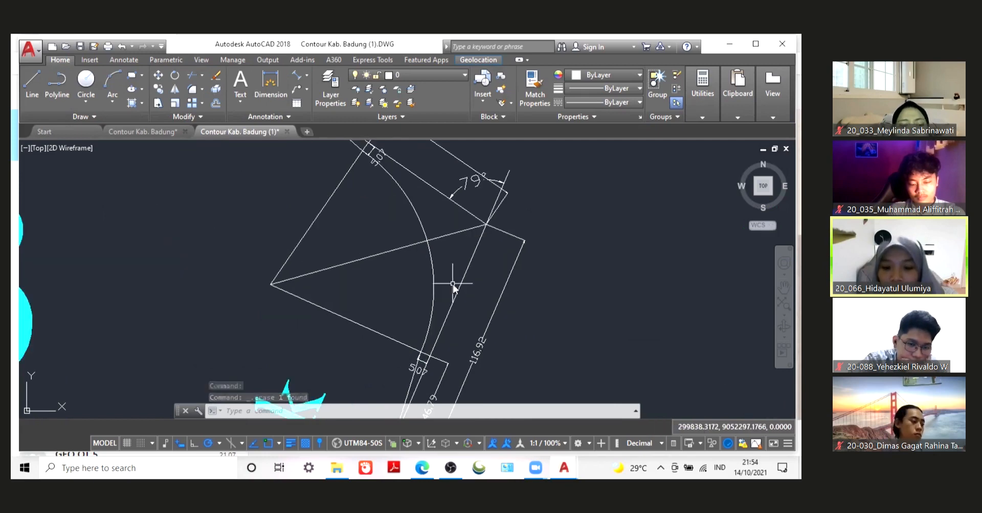
pyautogui.write('OffSe')
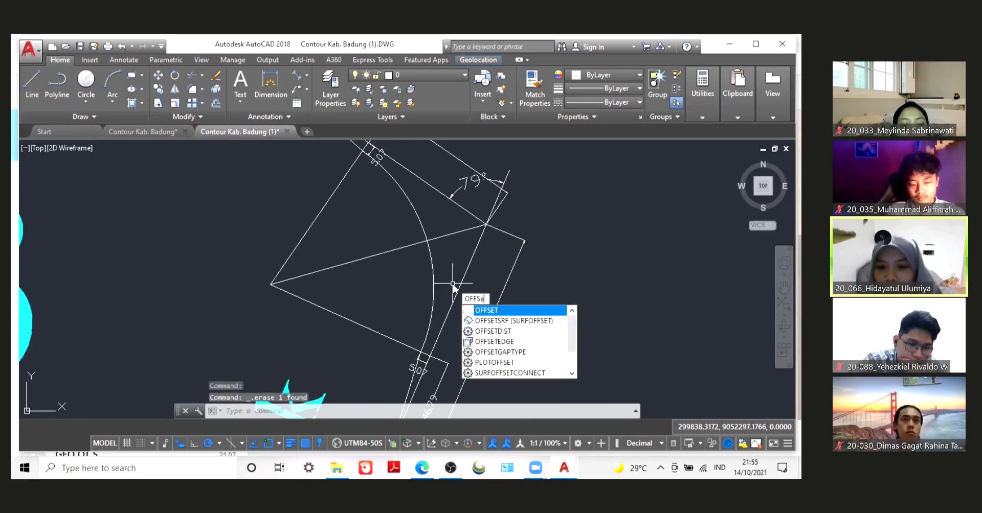
pyautogui.write('T')
pyautogui.press('Return')
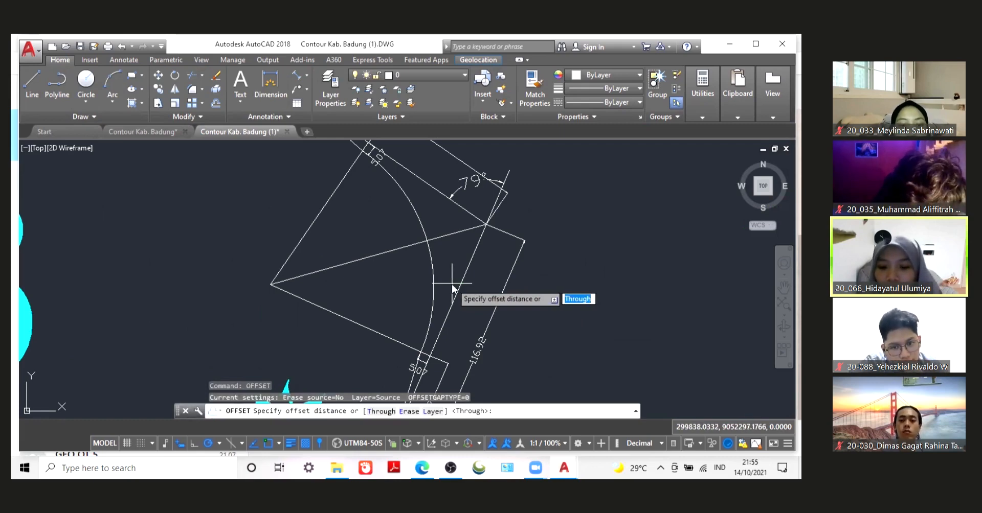
pyautogui.write('3.')
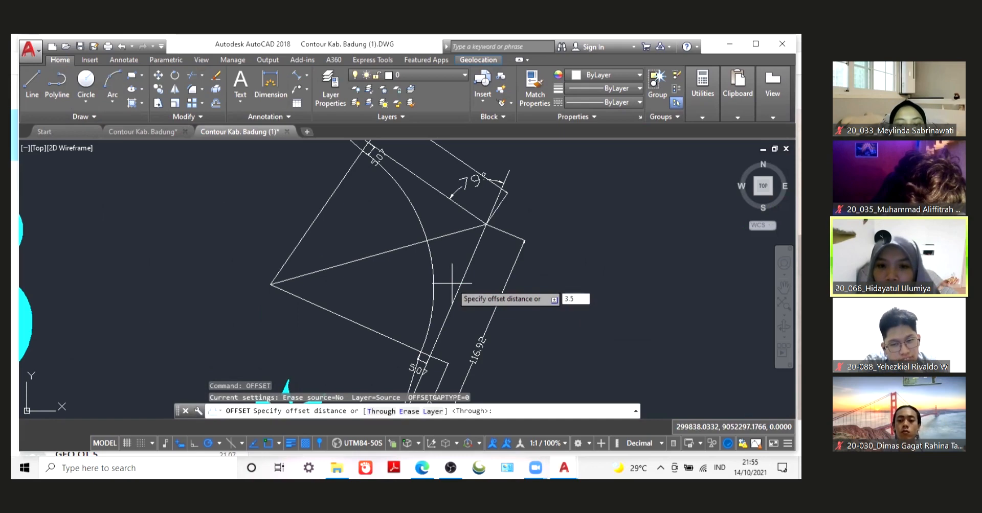
pyautogui.write('5')
pyautogui.press('Return')
pyautogui.click(431, 258)
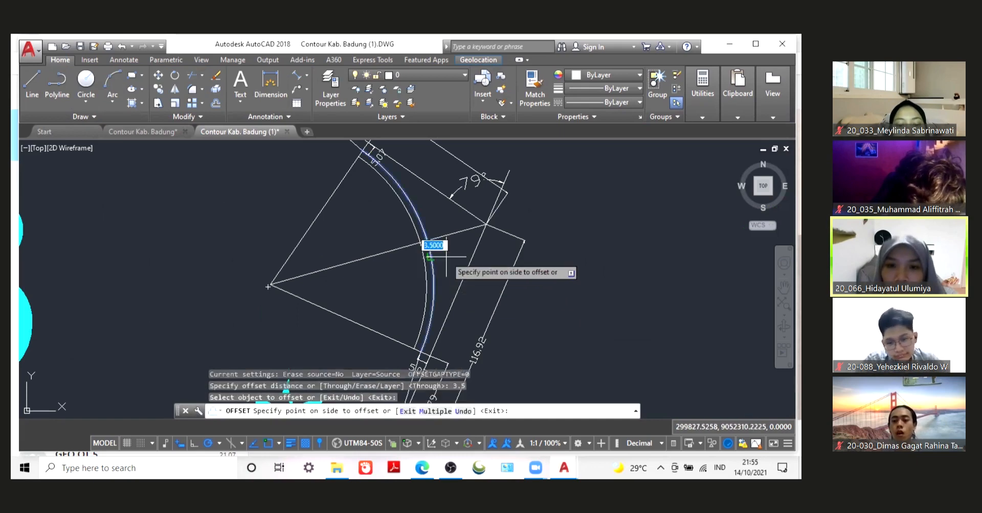
pyautogui.click(451, 256)
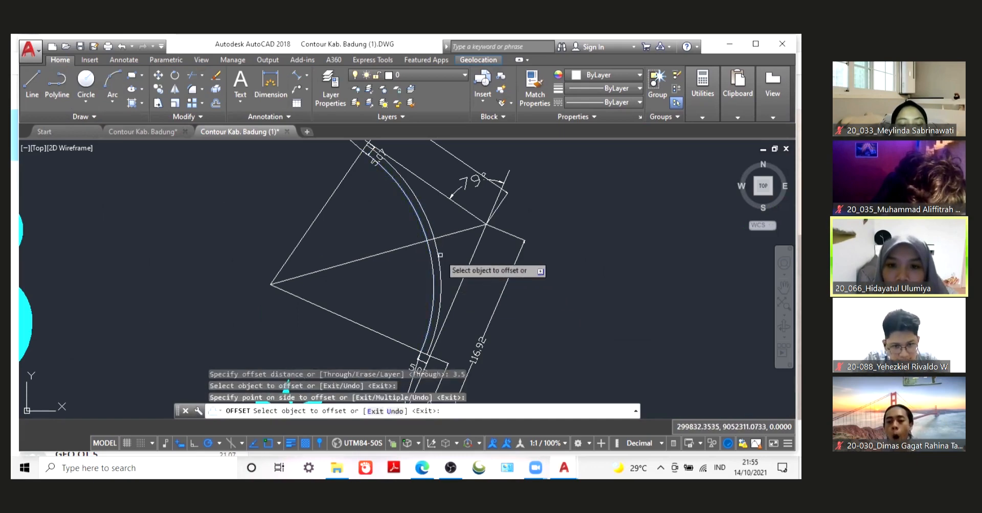
pyautogui.click(430, 252)
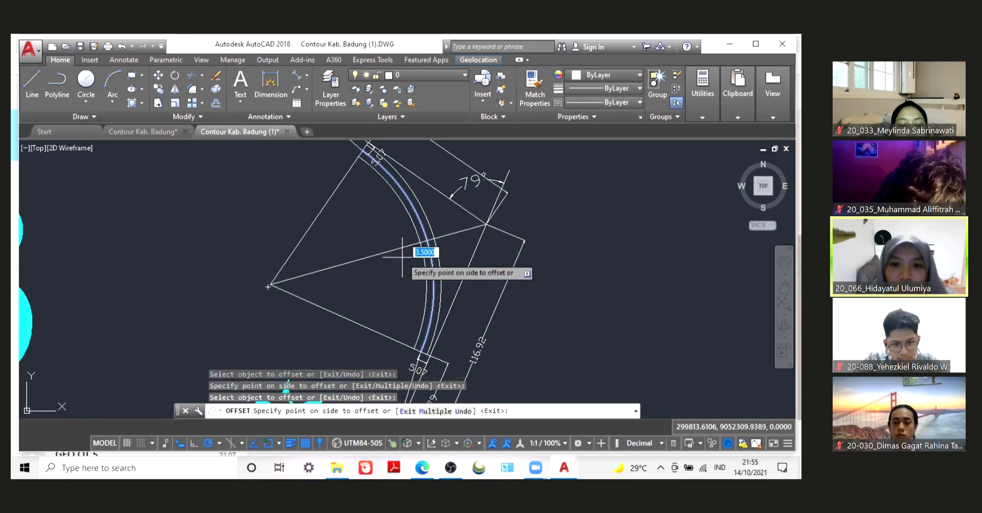
pyautogui.click(451, 259)
# Offset the transition line at the arc's northern end by 3.5 to both sides.
pyautogui.scroll(-2, 451, 259)
pyautogui.scroll(3, 438, 319)
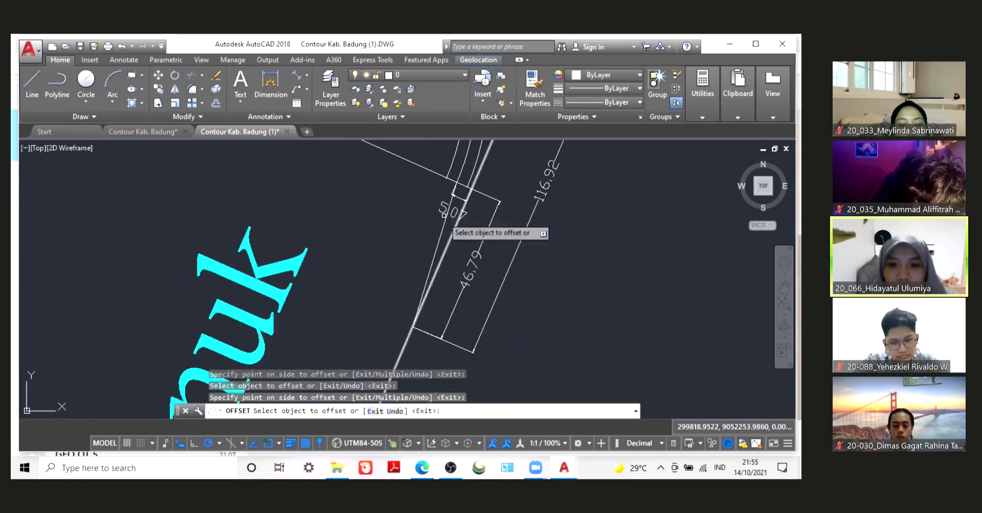
pyautogui.scroll(-4, 455, 222)
pyautogui.scroll(3, 444, 163)
pyautogui.scroll(2, 445, 161)
pyautogui.click(470, 268)
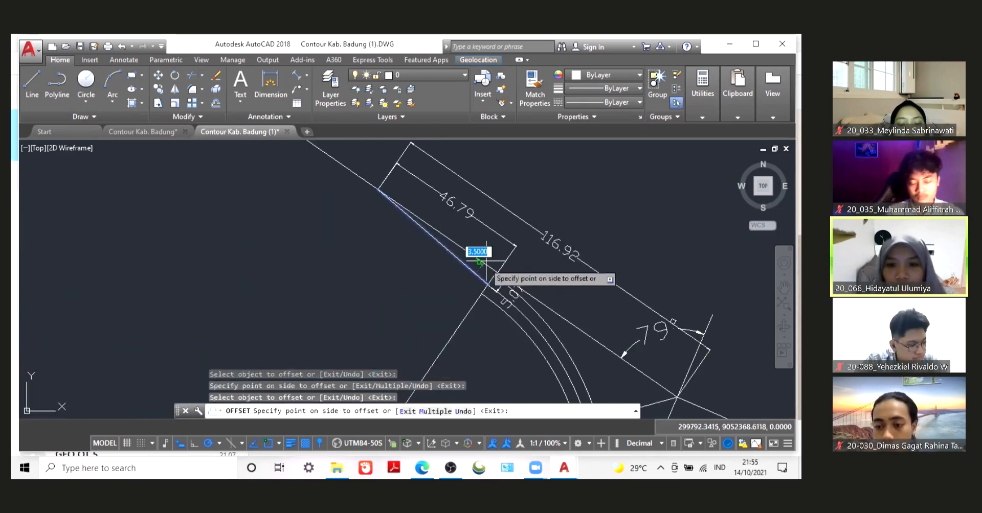
pyautogui.click(483, 263)
pyautogui.click(469, 267)
pyautogui.click(456, 268)
pyautogui.scroll(-8, 442, 260)
pyautogui.press('Escape')
pyautogui.scroll(-2, 472, 310)
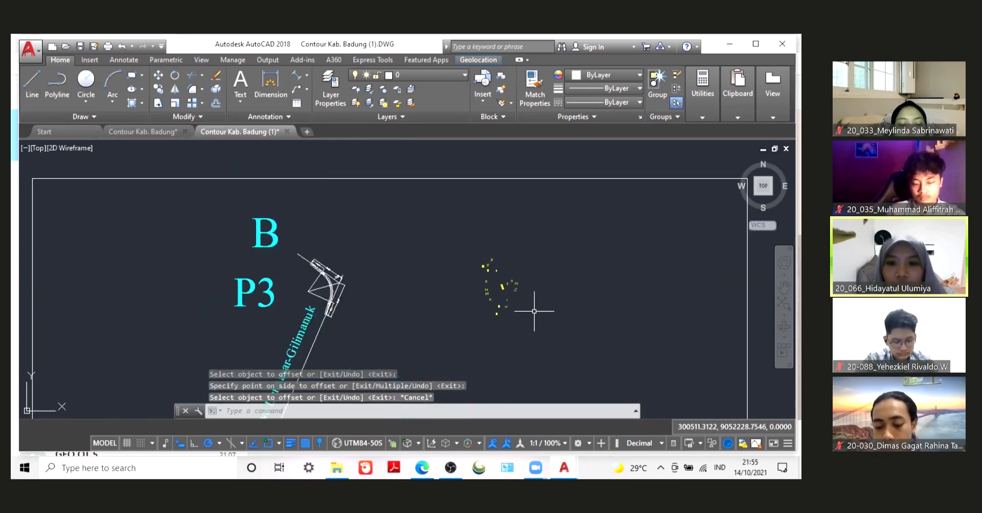
# Move the group of yellow curve labels onto the P3 bend, placing the two θs labels beside the radial lines' common centre.
pyautogui.scroll(3, 532, 311)
pyautogui.click(545, 153)
pyautogui.click(349, 340)
pyautogui.write('m')
pyautogui.press('Return')
pyautogui.scroll(1, 401, 256)
pyautogui.scroll(2, 405, 256)
pyautogui.click(406, 286)
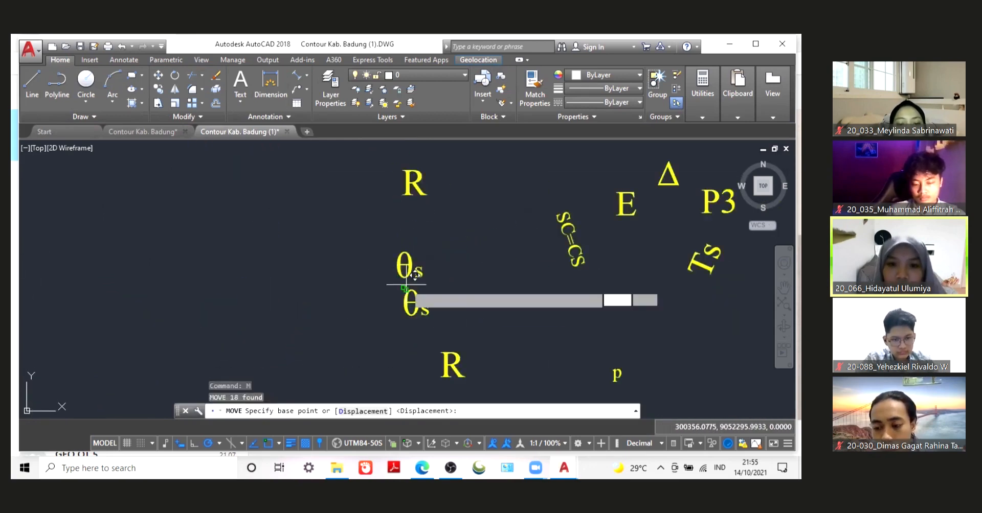
pyautogui.scroll(-5, 452, 276)
pyautogui.scroll(8, 269, 274)
pyautogui.scroll(-4, 299, 260)
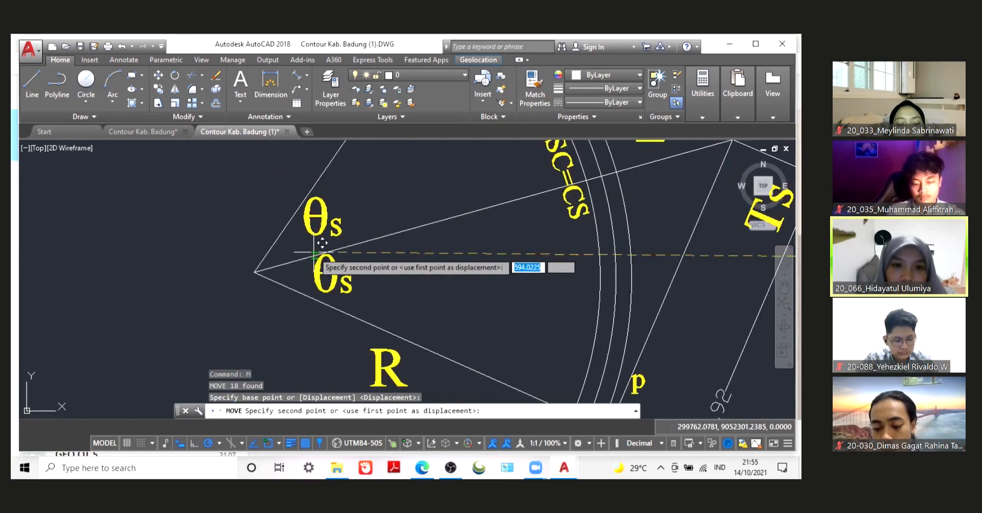
pyautogui.click(328, 259)
pyautogui.scroll(-3, 358, 260)
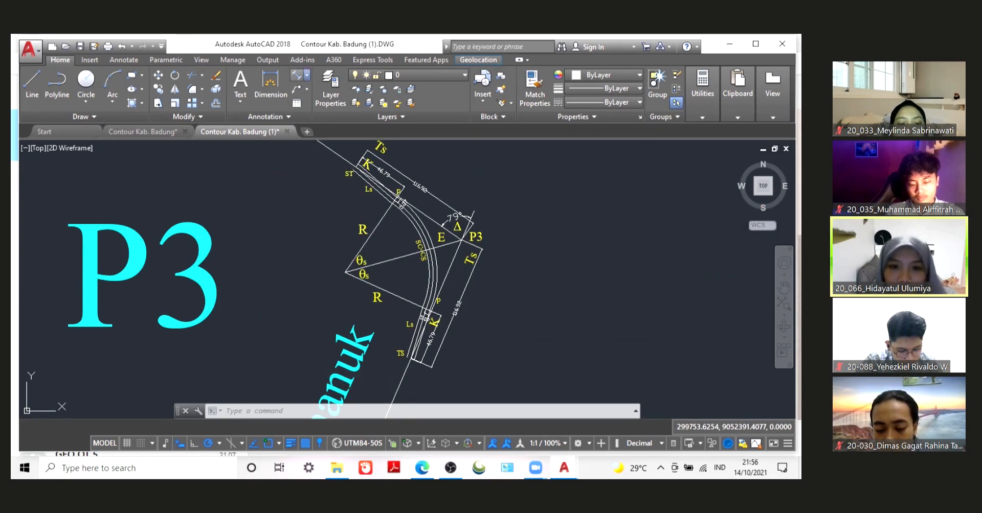
# Add an angular dimension between the two radial lines labelled R, placing its arc just beyond the θs labels.
pyautogui.click(364, 238)
pyautogui.click(386, 293)
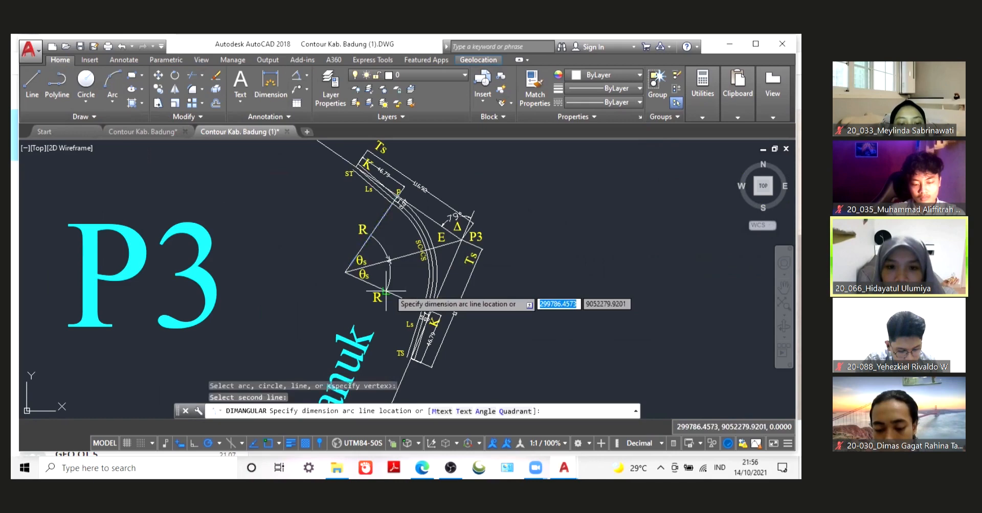
pyautogui.click(388, 261)
pyautogui.scroll(5, 388, 261)
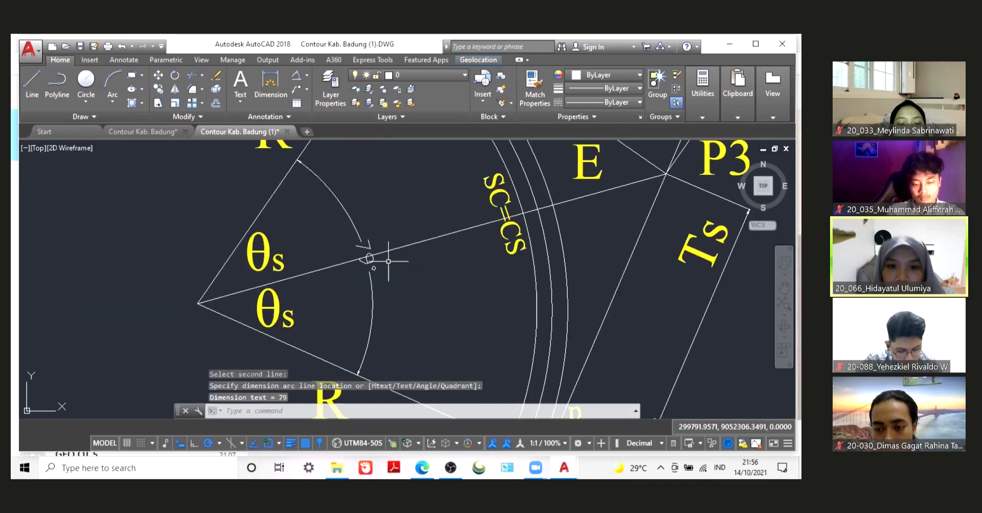
pyautogui.scroll(2, 388, 262)
pyautogui.scroll(-10, 381, 204)
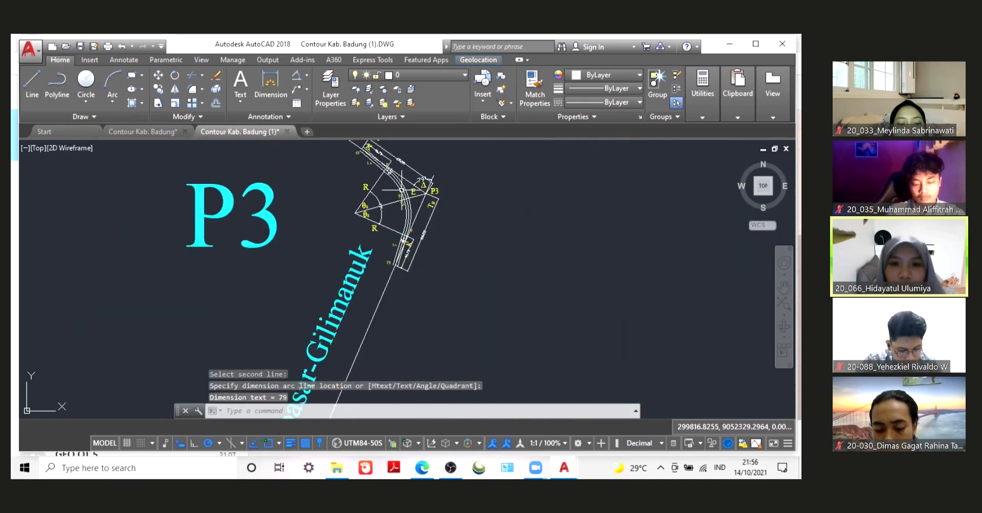
# Examine the P3 curve against the coloured P1 and P2 bends and the overall road path.
pyautogui.scroll(2, 390, 156)
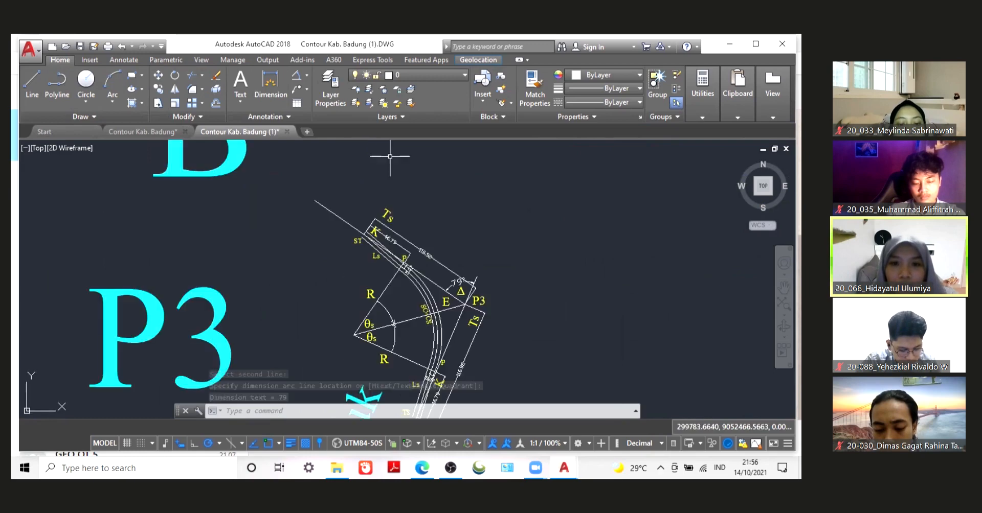
pyautogui.scroll(-2, 380, 154)
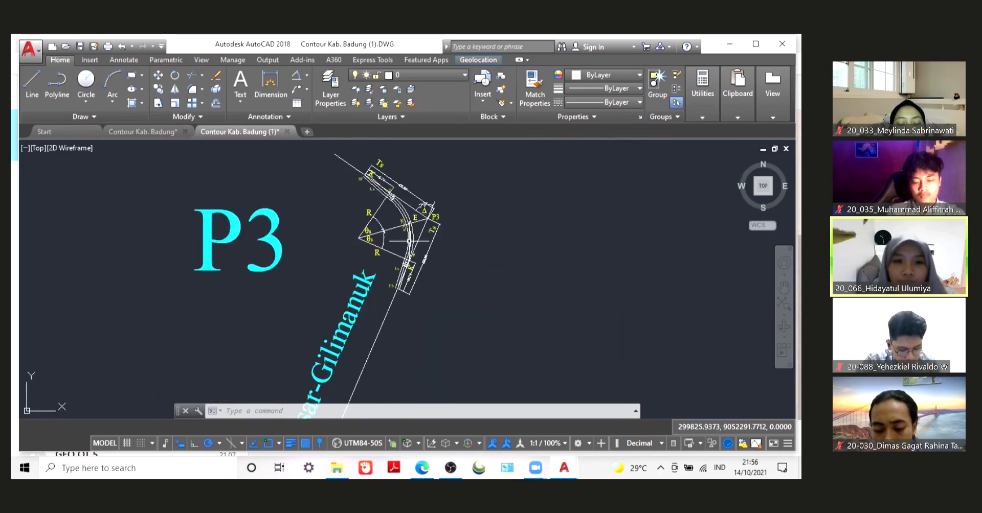
pyautogui.scroll(-4, 474, 266)
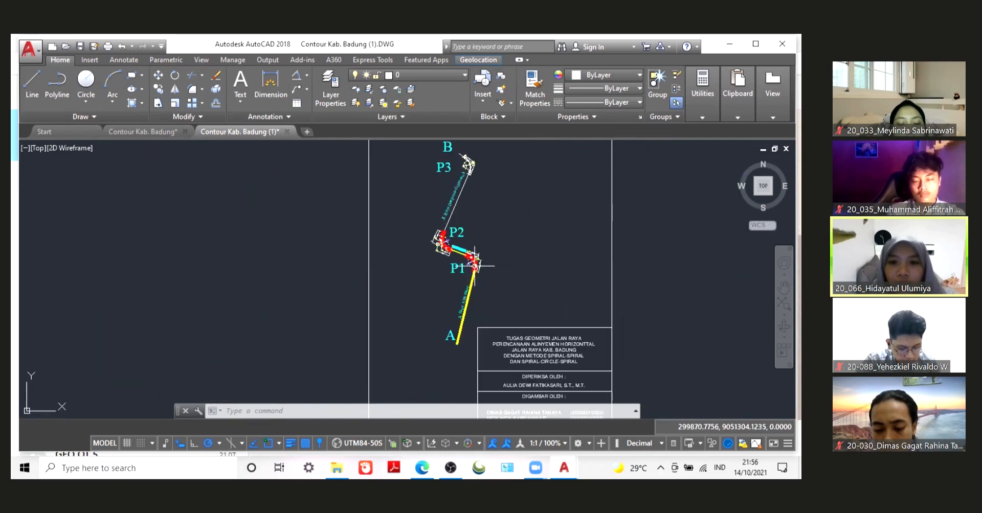
pyautogui.scroll(4, 475, 265)
pyautogui.scroll(4, 483, 259)
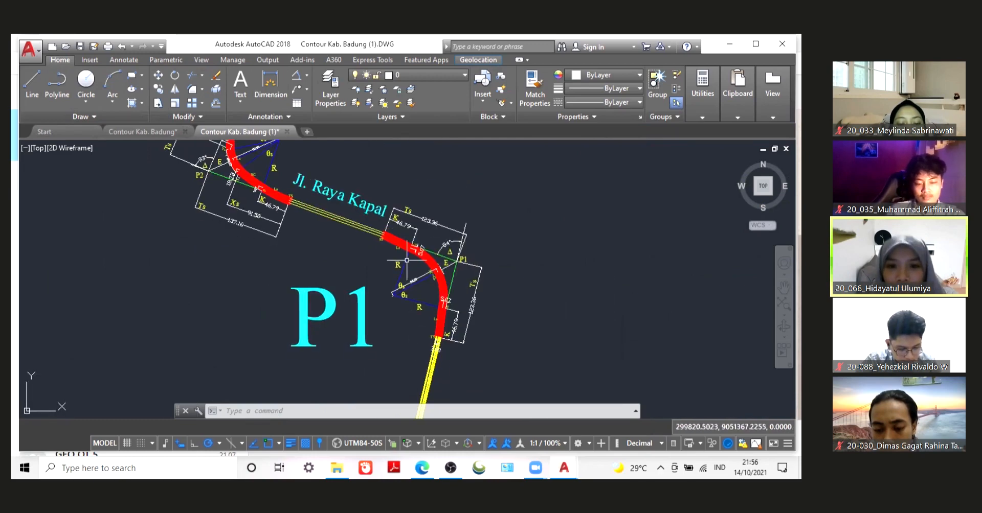
pyautogui.scroll(-5, 415, 160)
pyautogui.scroll(2, 426, 142)
pyautogui.scroll(2, 379, 342)
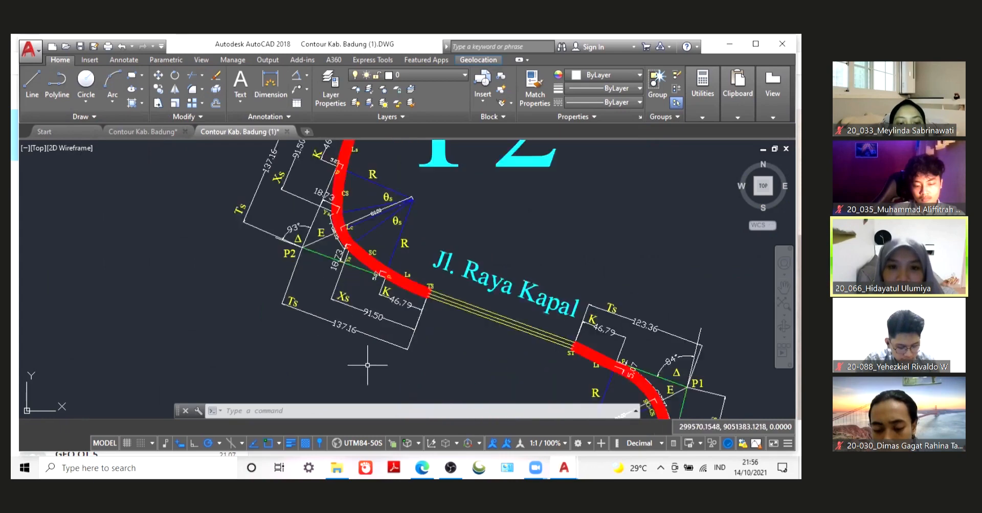
pyautogui.scroll(-1, 366, 363)
pyautogui.scroll(-5, 530, 228)
pyautogui.scroll(4, 557, 179)
pyautogui.scroll(1, 302, 220)
pyautogui.scroll(1, 460, 198)
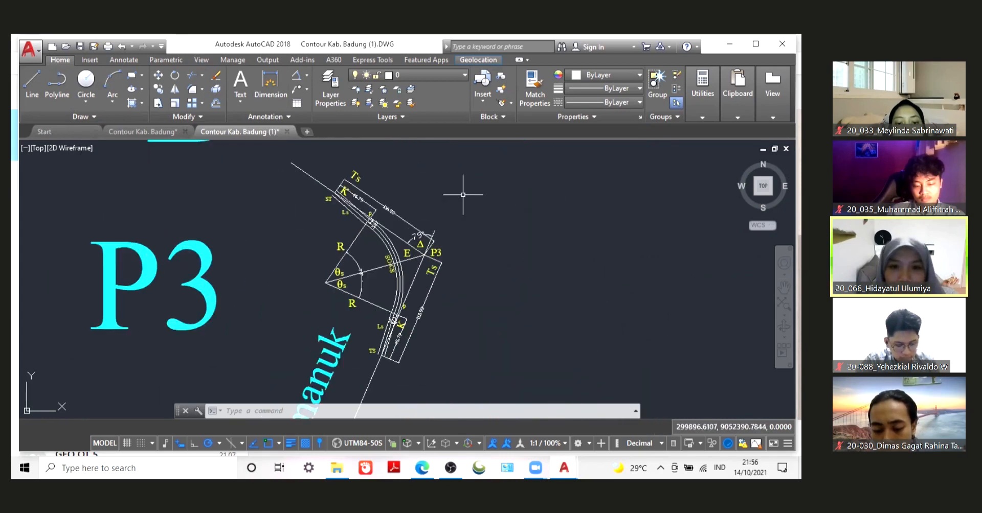
pyautogui.scroll(-3, 482, 197)
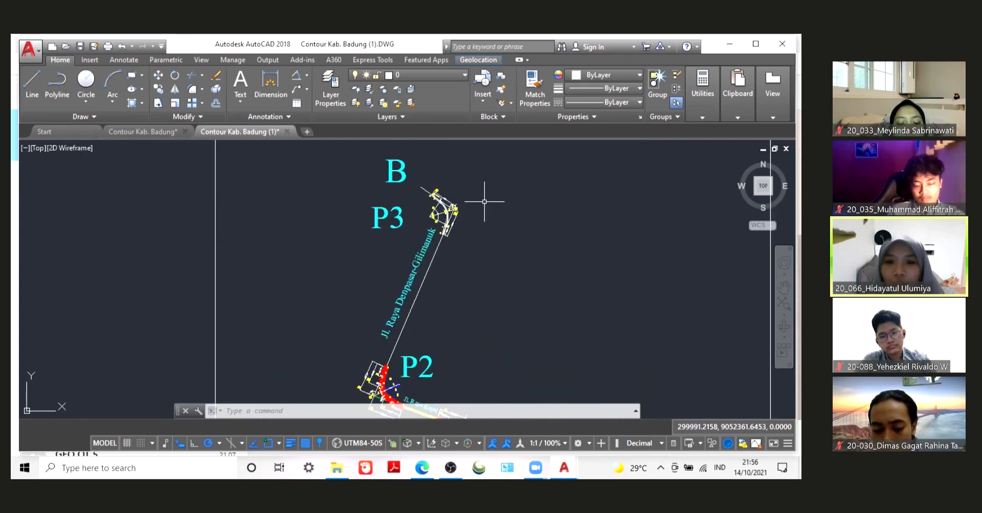
pyautogui.scroll(-2, 484, 201)
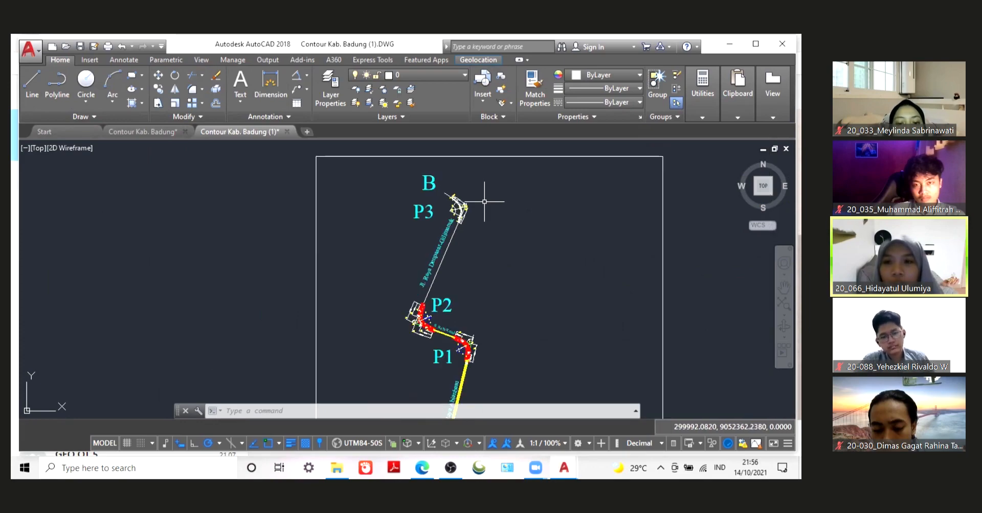